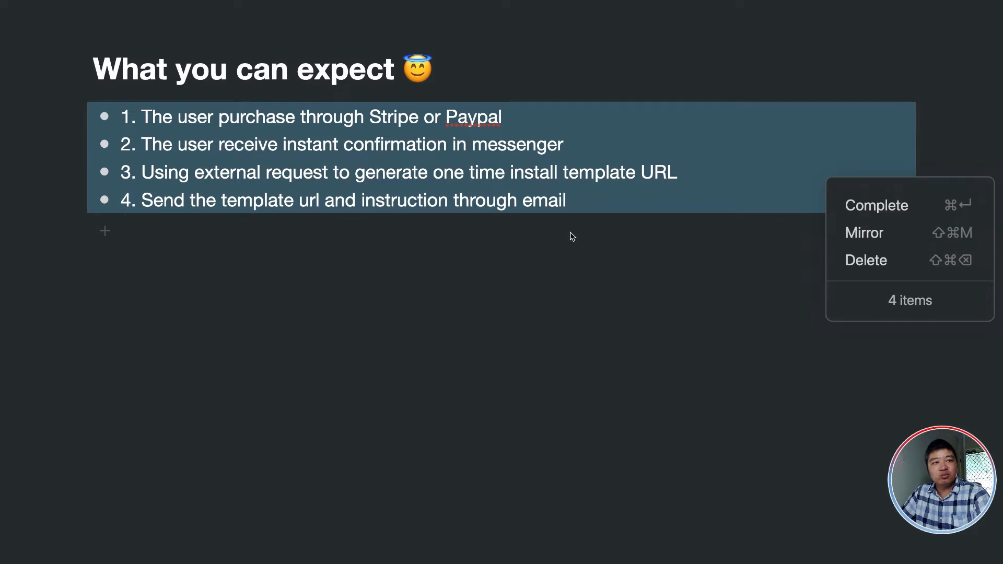
Go back to the Sell templates in Chatbot outline and open its Step by step tutorials item.
key(super+comma)
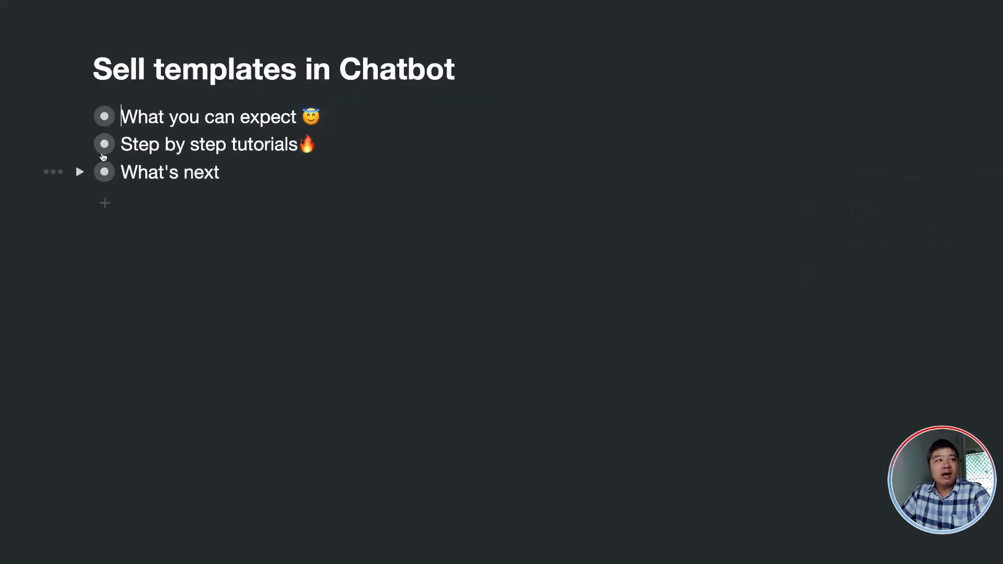
click(102, 148)
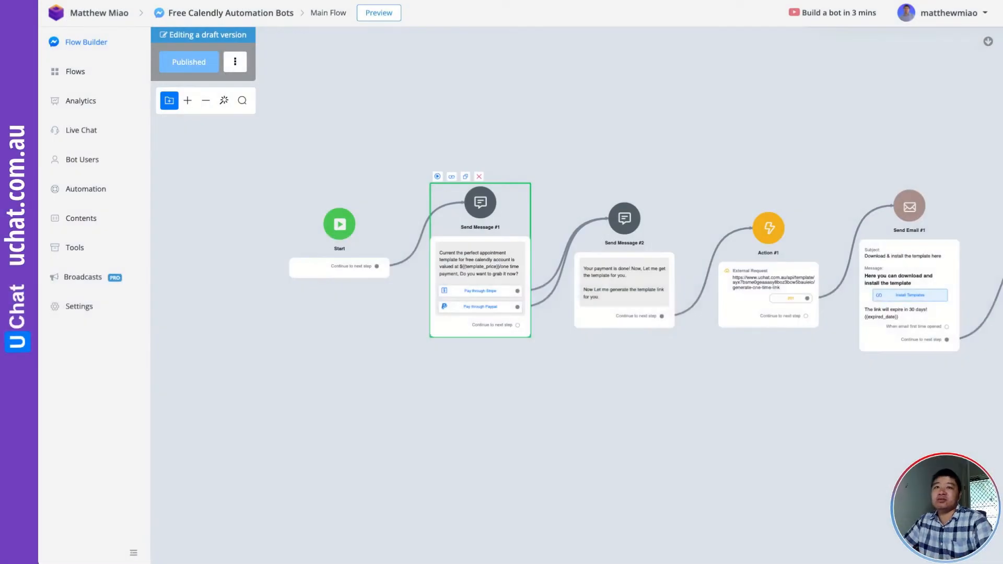
Switch to UChat and open the Stripe integration settings of the workspace.
click(93, 14)
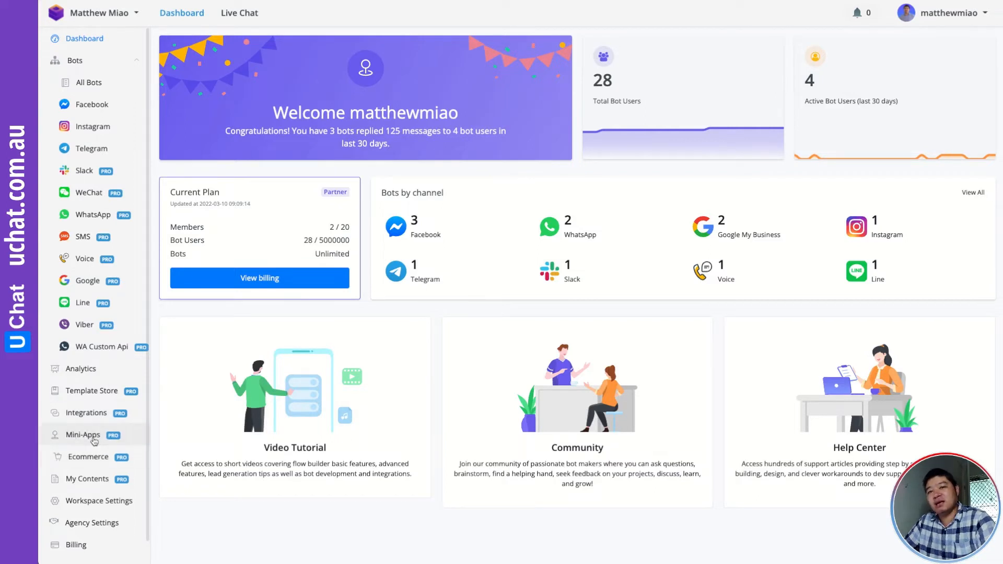
click(92, 413)
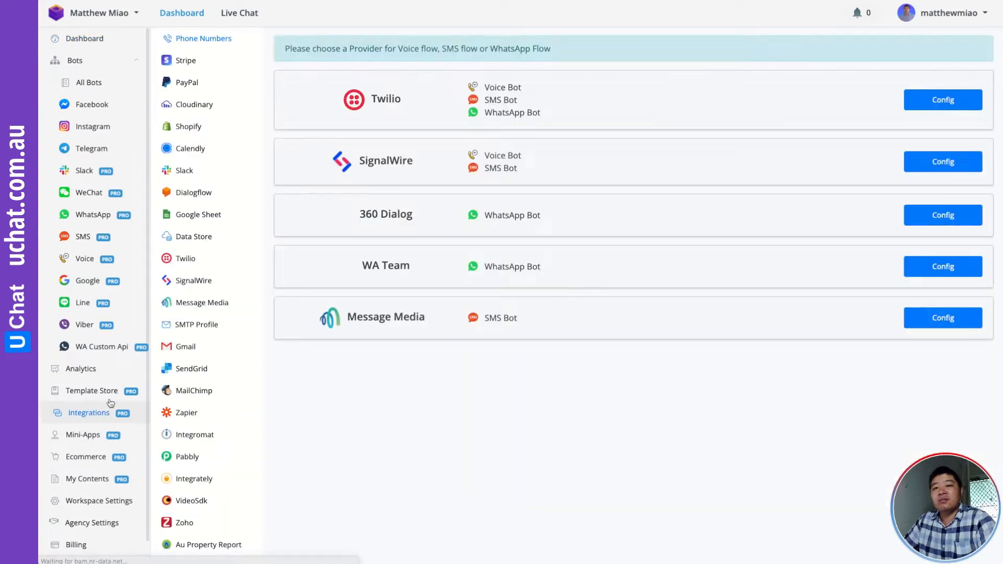
click(180, 63)
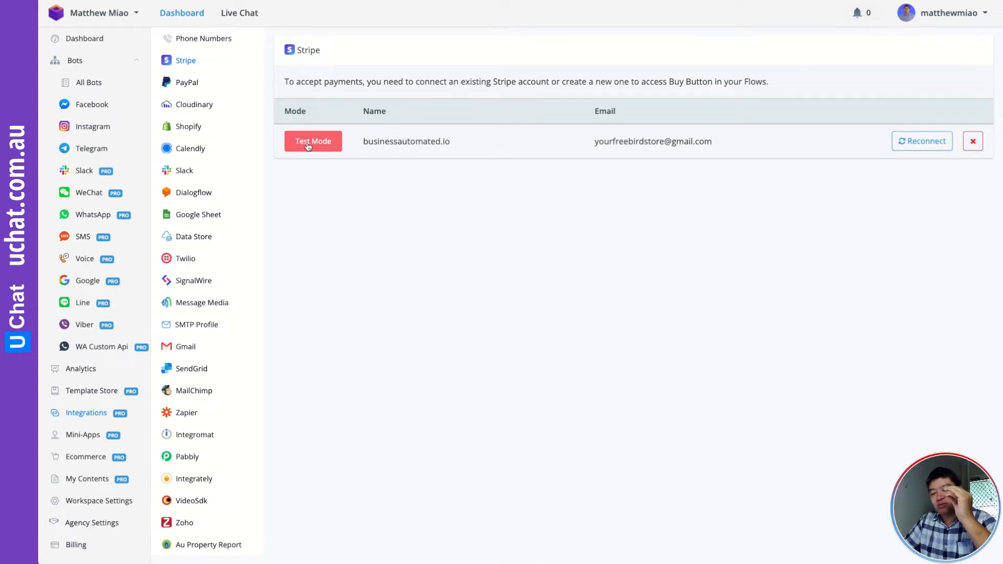
Check the PayPal integration's mode options, choosing Sandbox, and return to the Stripe integration.
click(229, 92)
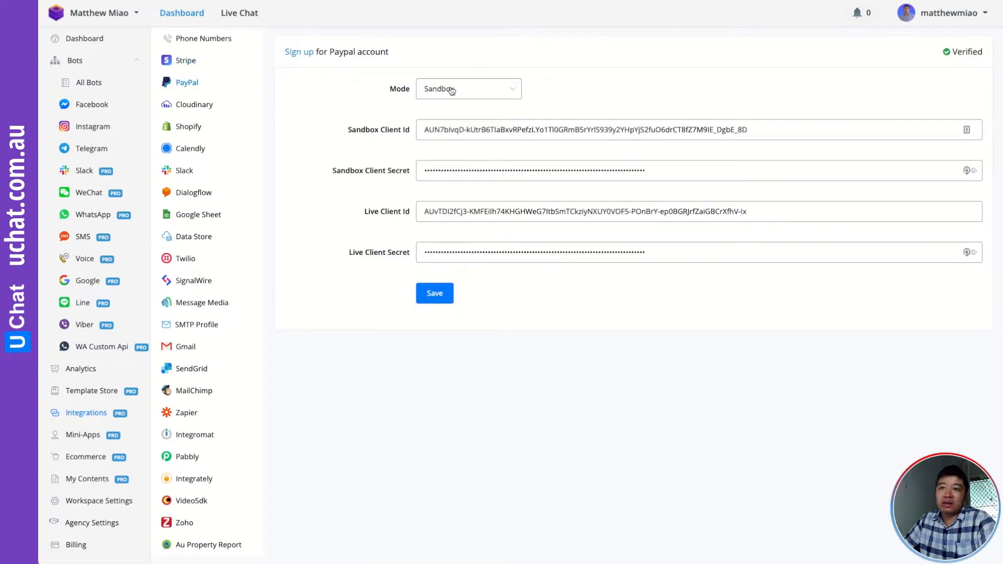
click(451, 91)
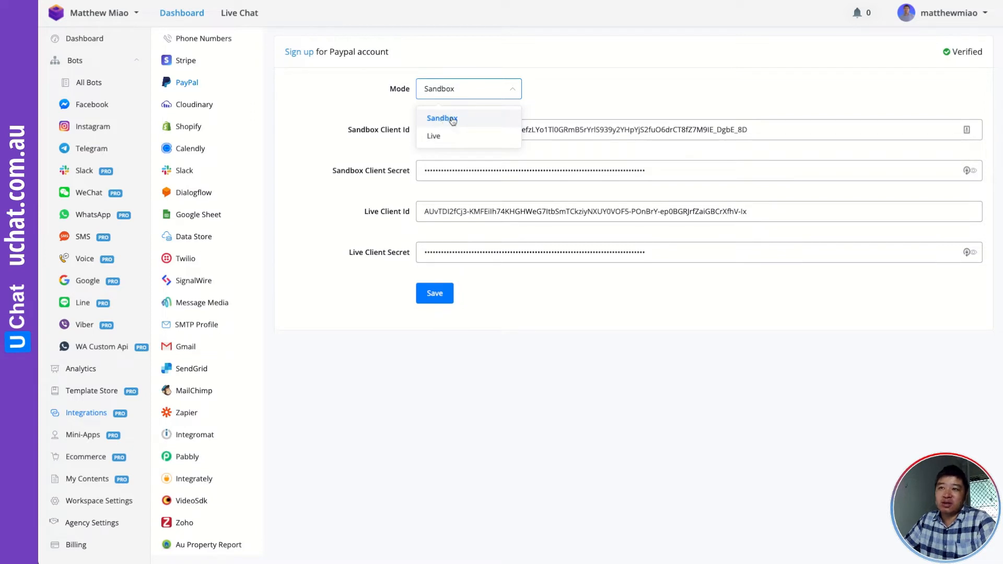
click(452, 119)
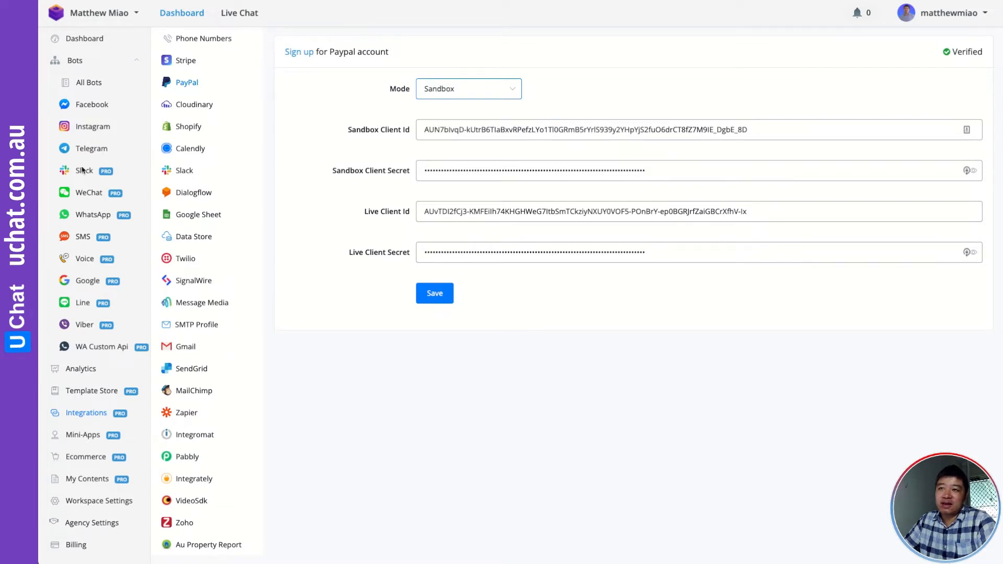
click(176, 62)
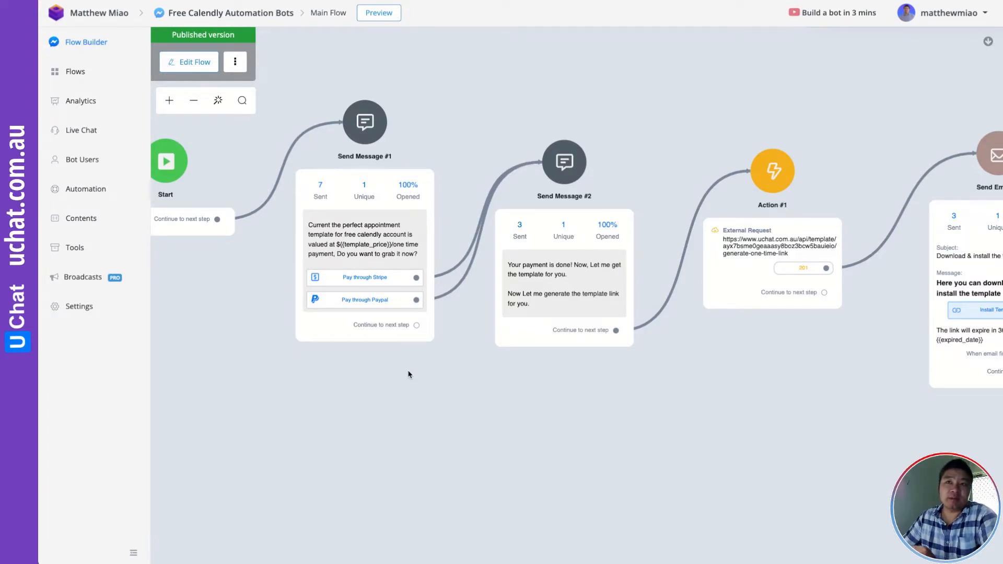
Inspect Send Message #1 and its Stripe and Paypal payment buttons in the published Main Flow.
scroll(390, 193, up, 3)
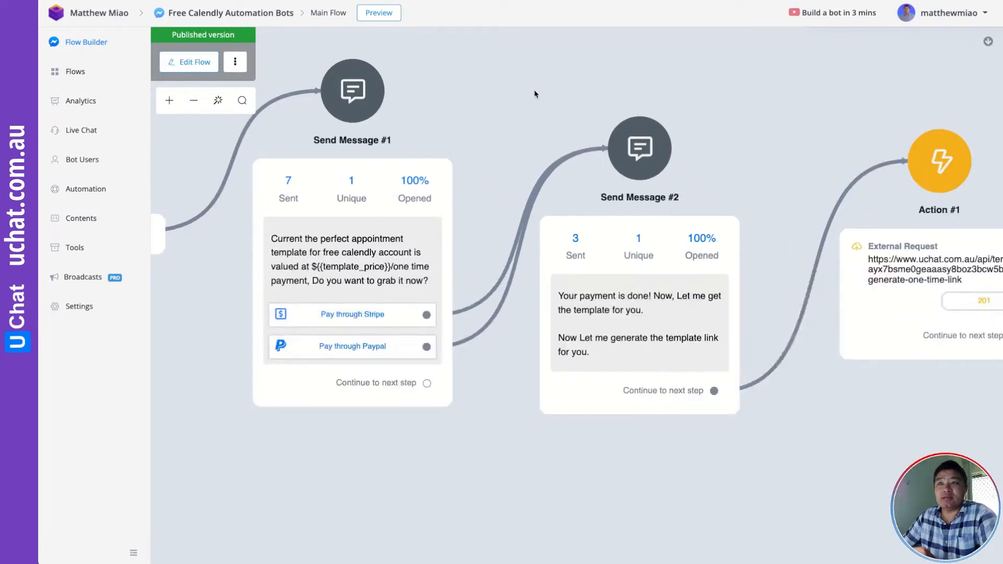
drag(533, 89, 567, 125)
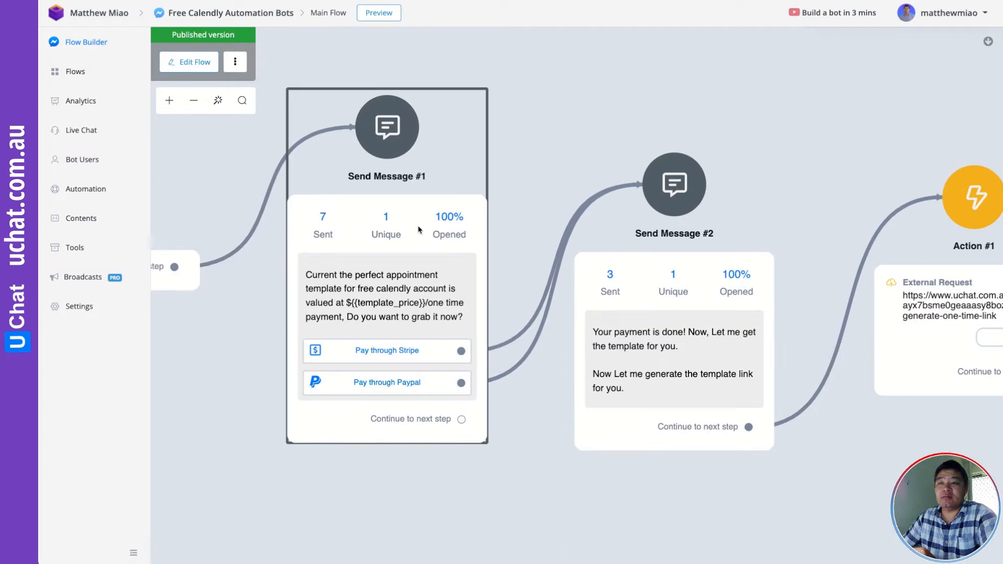
scroll(401, 231, up, 2)
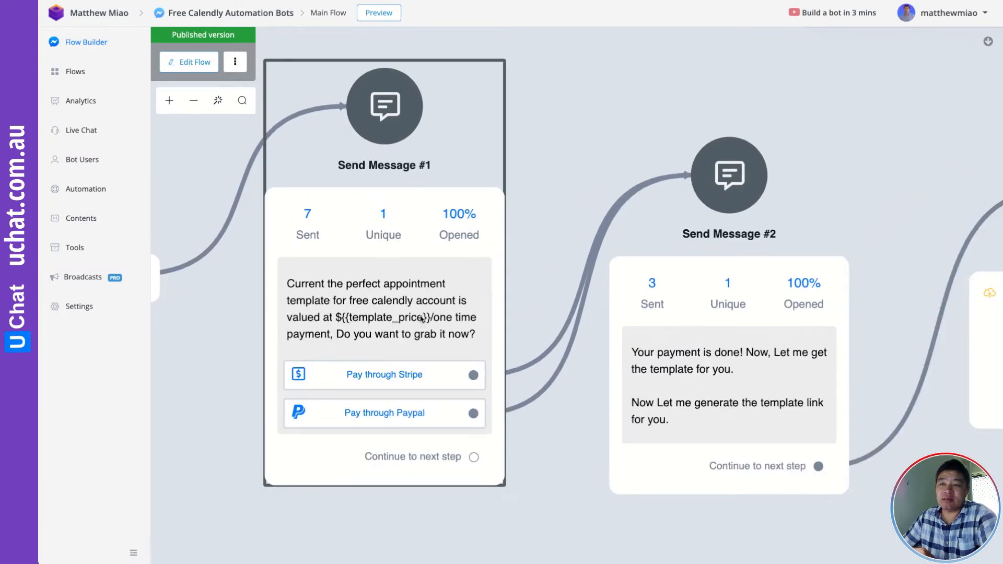
scroll(497, 230, down, 3)
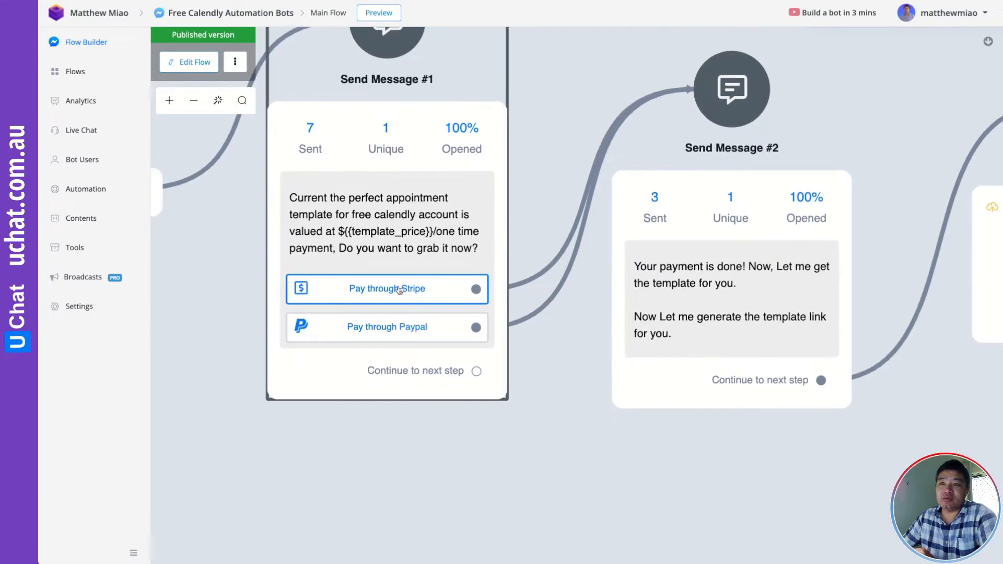
click(400, 290)
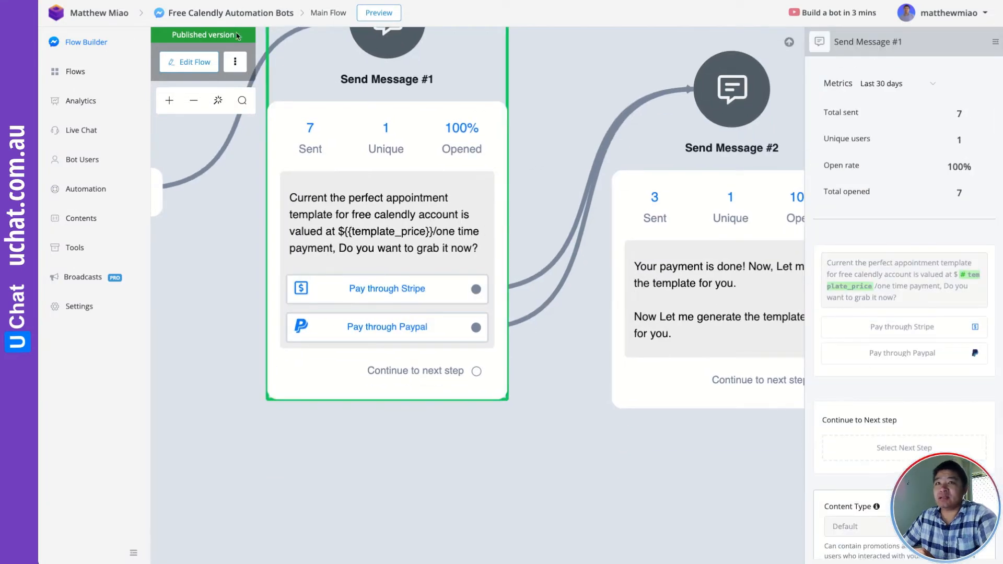
Put the flow into draft editing and open the Pay through Stripe button of Send Message #1 for editing.
click(195, 62)
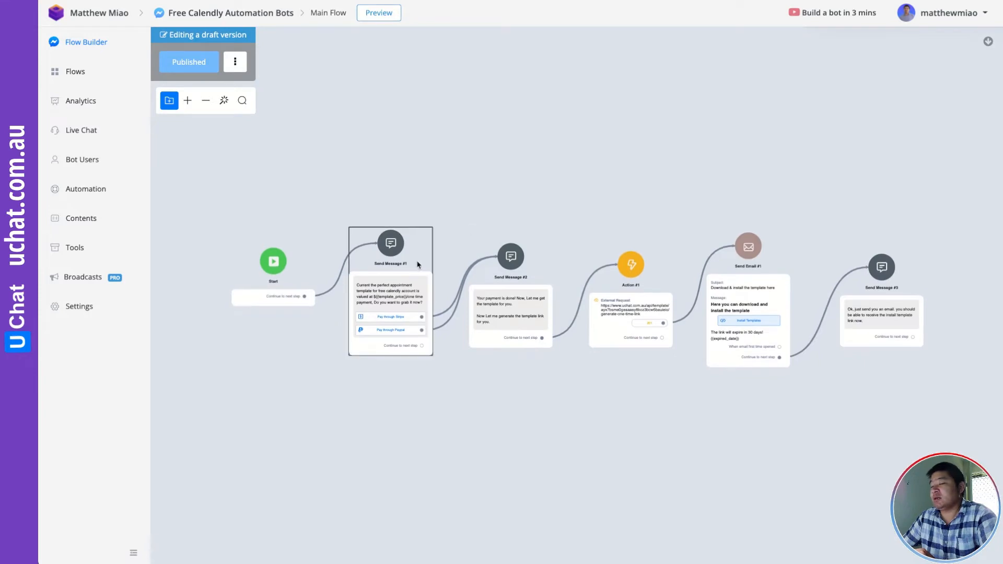
scroll(381, 276, up, 5)
drag(535, 213, 519, 187)
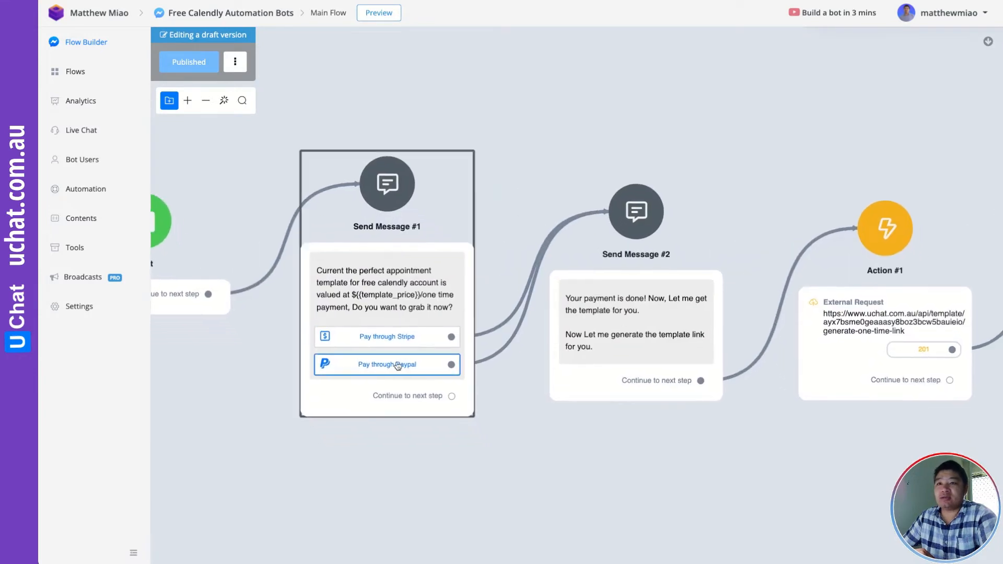
click(398, 336)
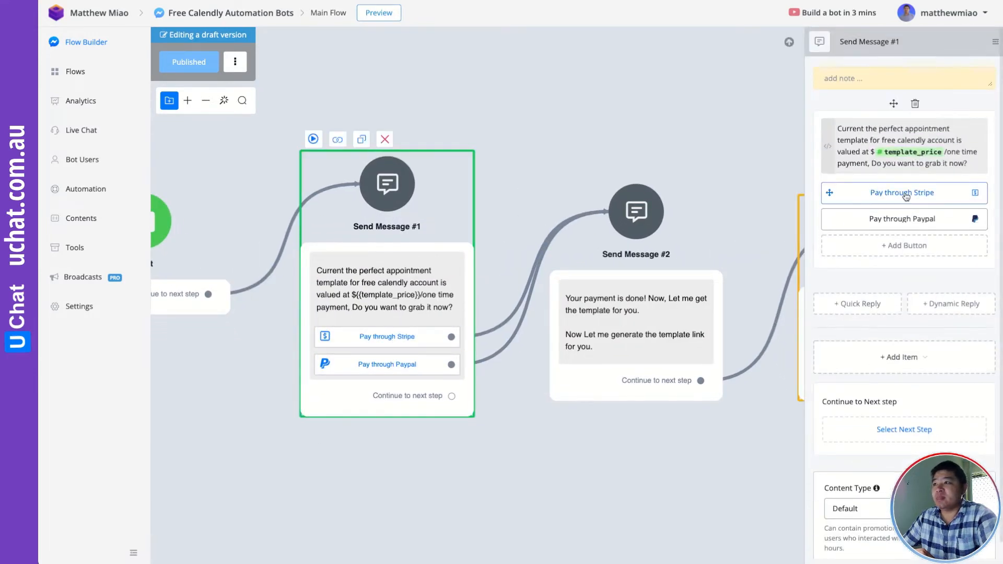
click(906, 194)
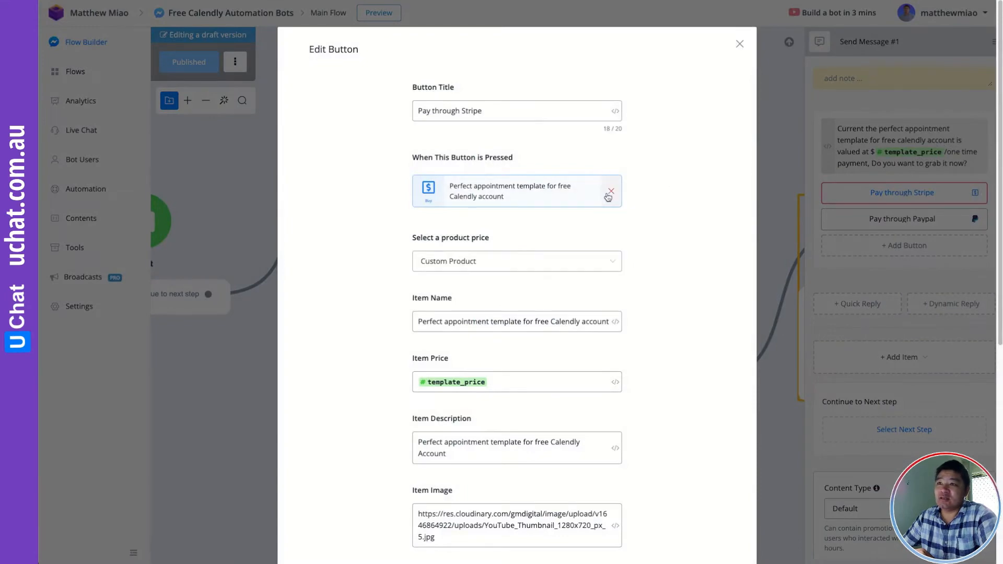
Remove the action assigned to the Pay through Stripe button and assign the Buy step to it.
click(609, 192)
click(515, 189)
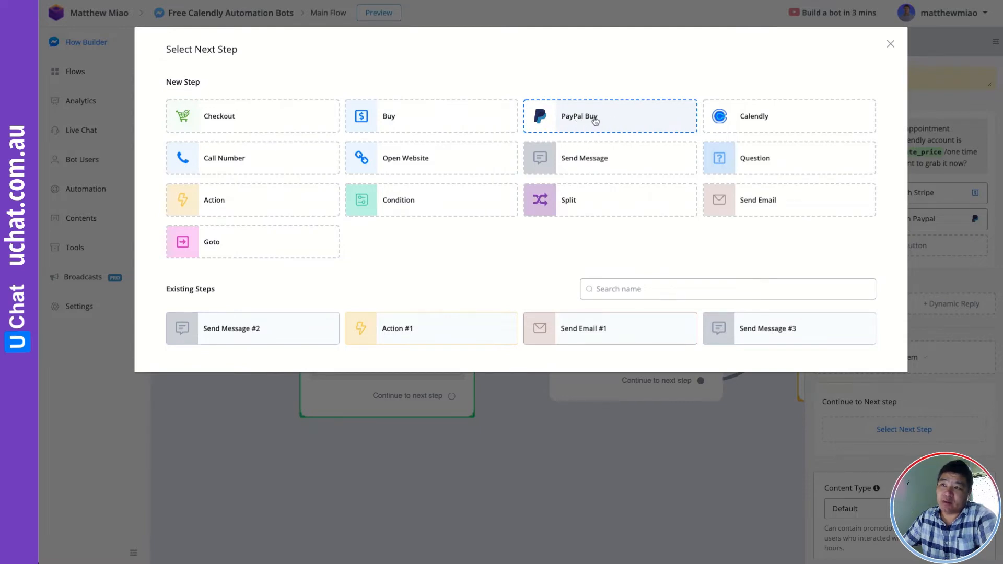
click(399, 121)
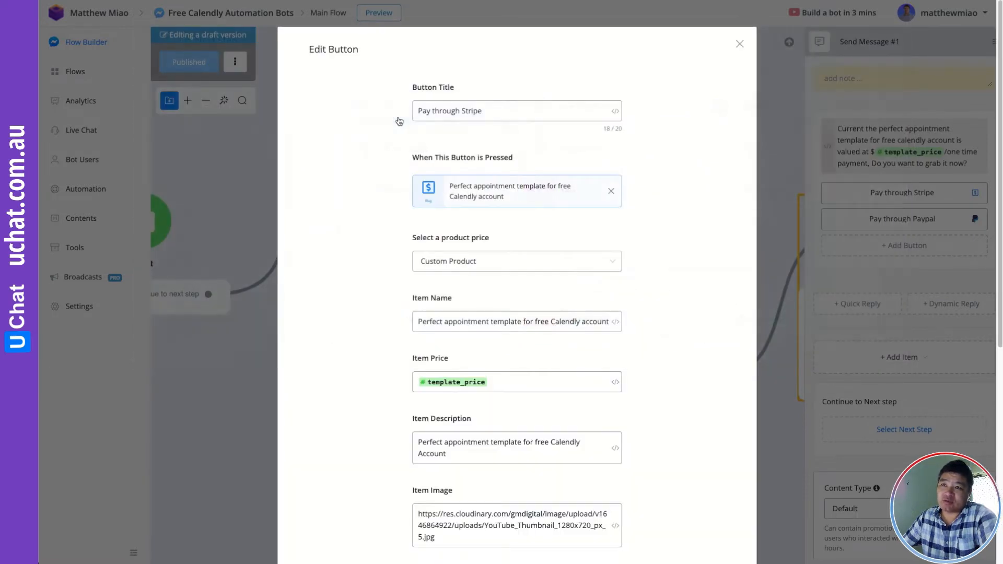
scroll(537, 243, down, 1)
scroll(537, 243, down, 1)
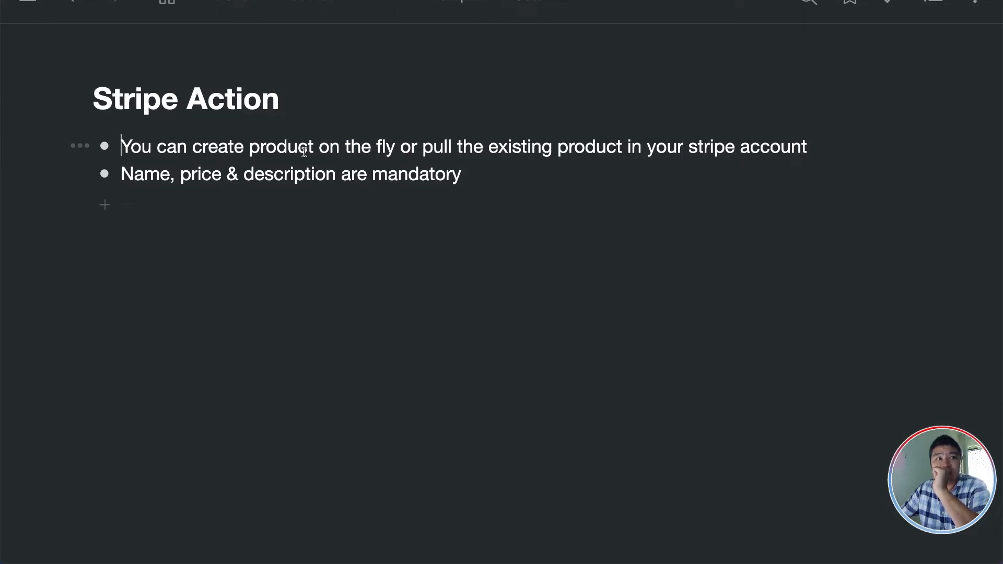
In the Stripe Action notes, highlight the phrases about creating a product on the fly and pulling an existing Stripe product.
drag(192, 146, 393, 146)
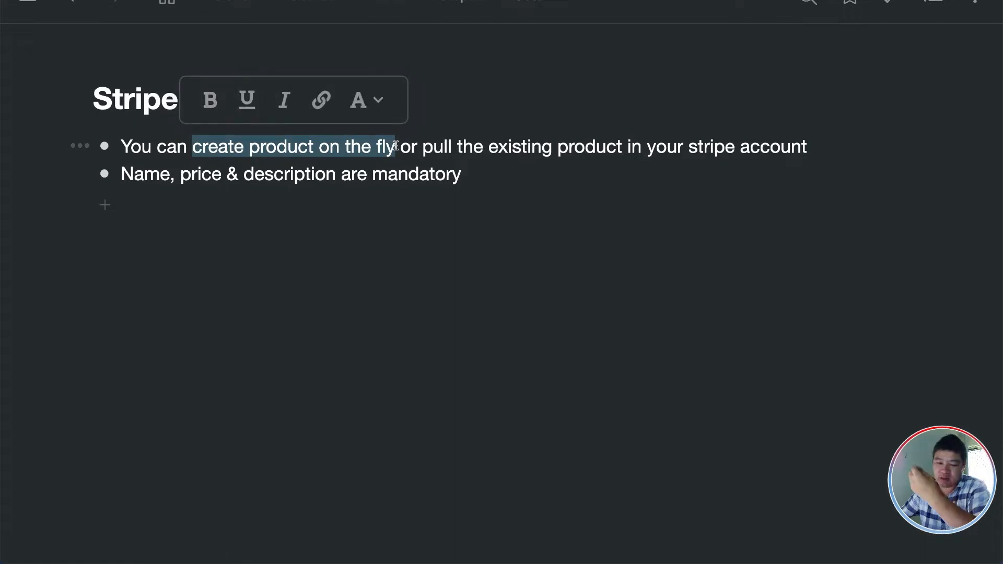
click(441, 147)
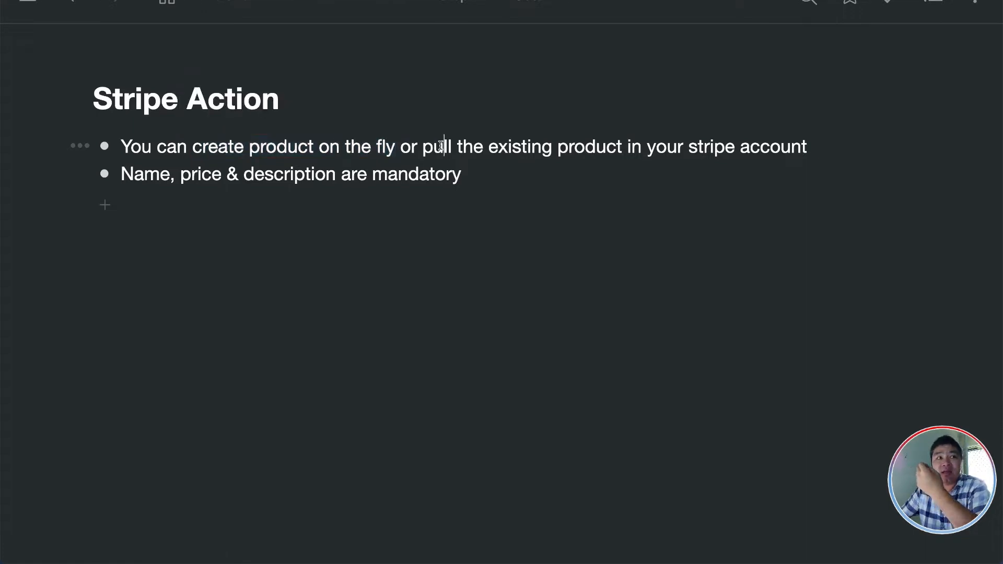
drag(421, 146, 834, 149)
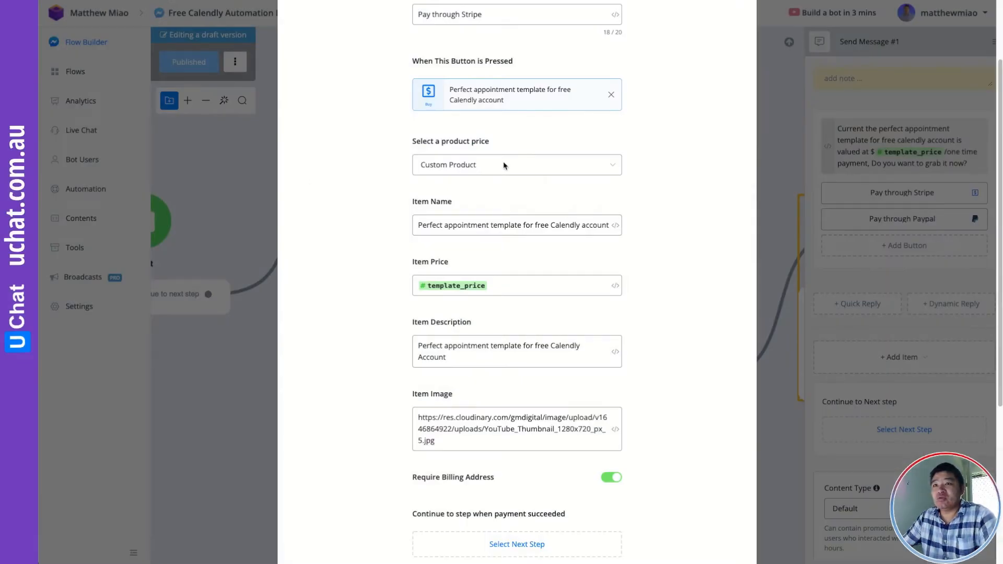
Choose Custom Product as the product price for the Pay through Stripe button.
click(443, 166)
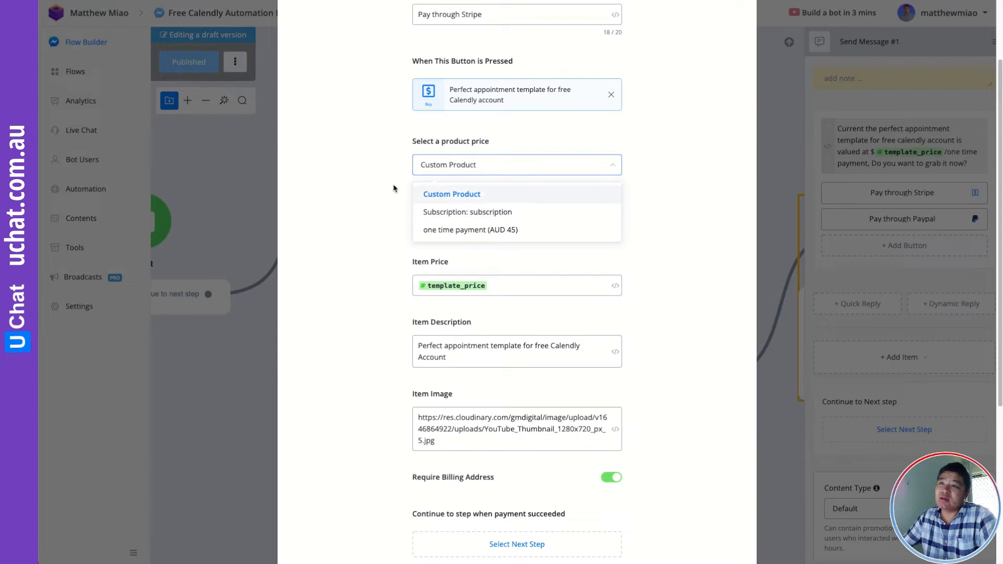
click(454, 194)
Review the Stripe button's item name, price, description and image URL, as well as its billing address and payment-succeeded settings.
click(484, 223)
scroll(489, 219, down, 1)
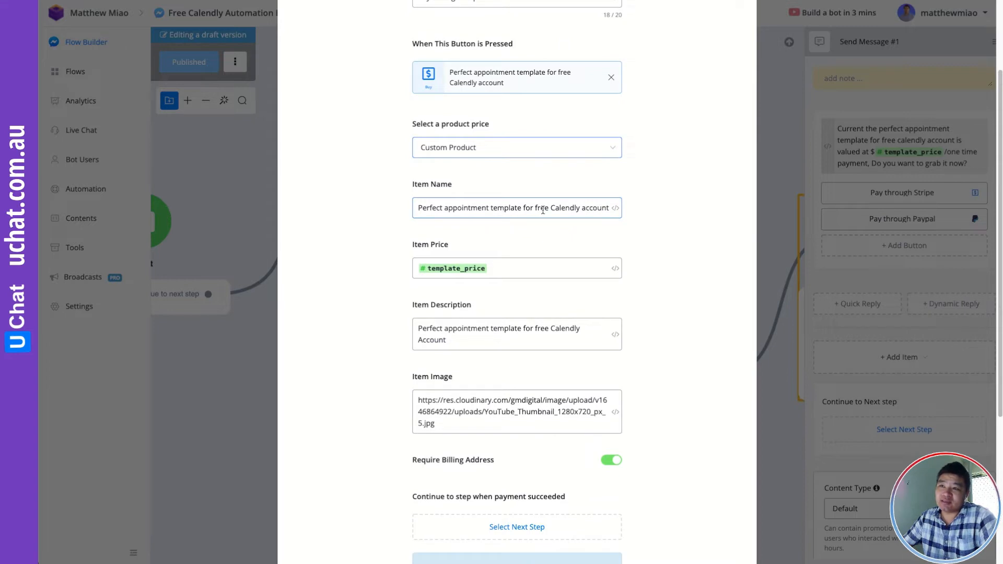
scroll(543, 210, down, 1)
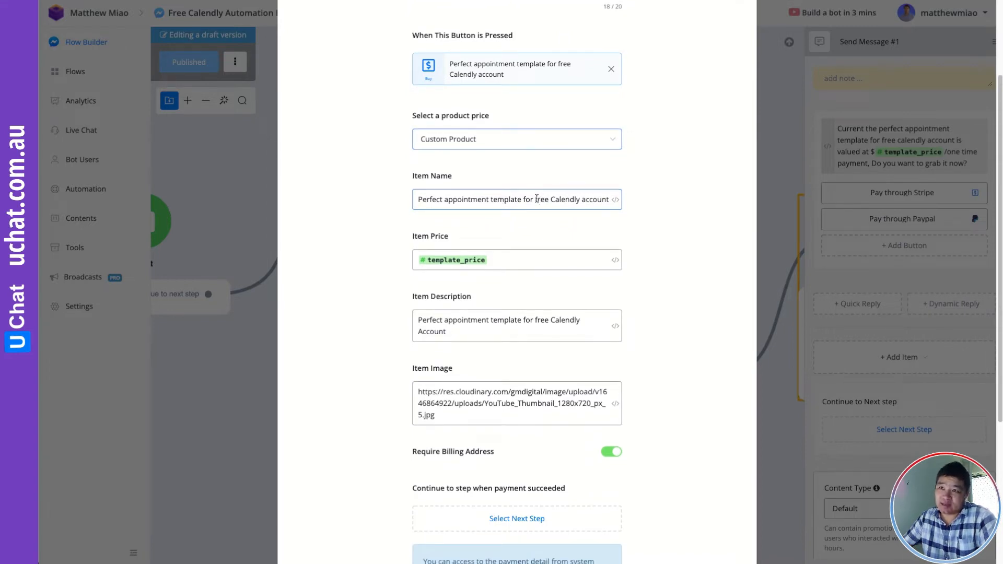
scroll(537, 198, down, 1)
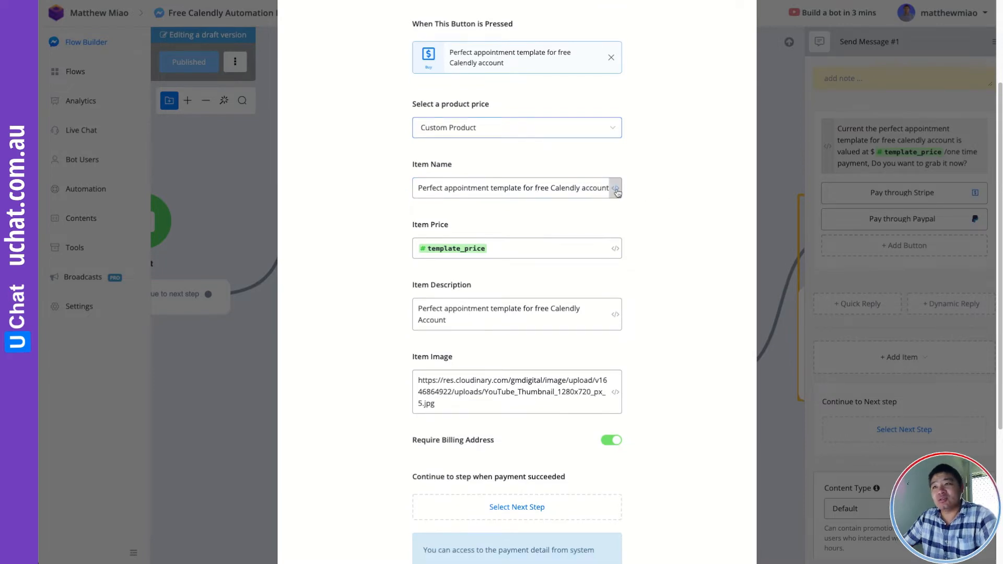
scroll(617, 201, down, 3)
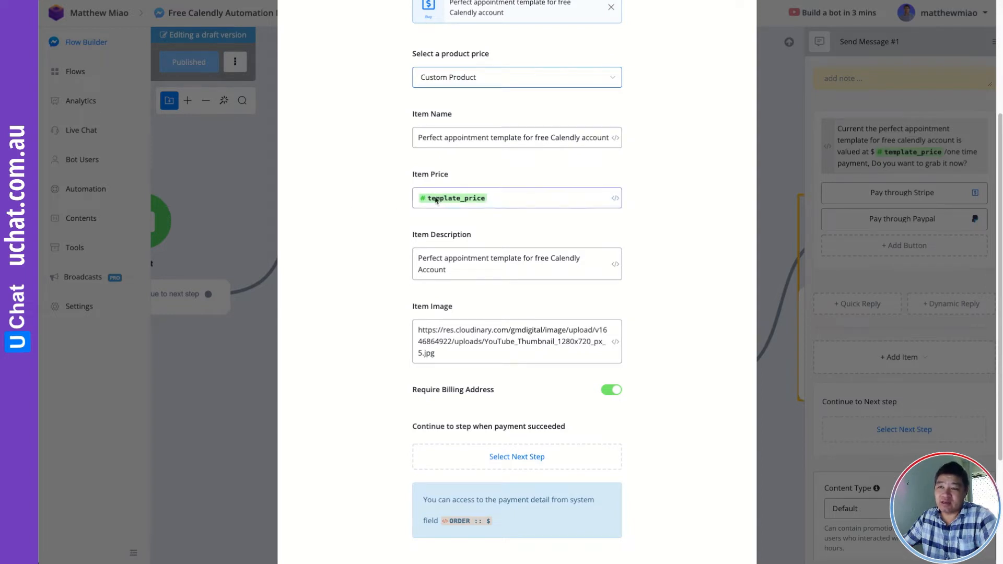
scroll(548, 206, down, 1)
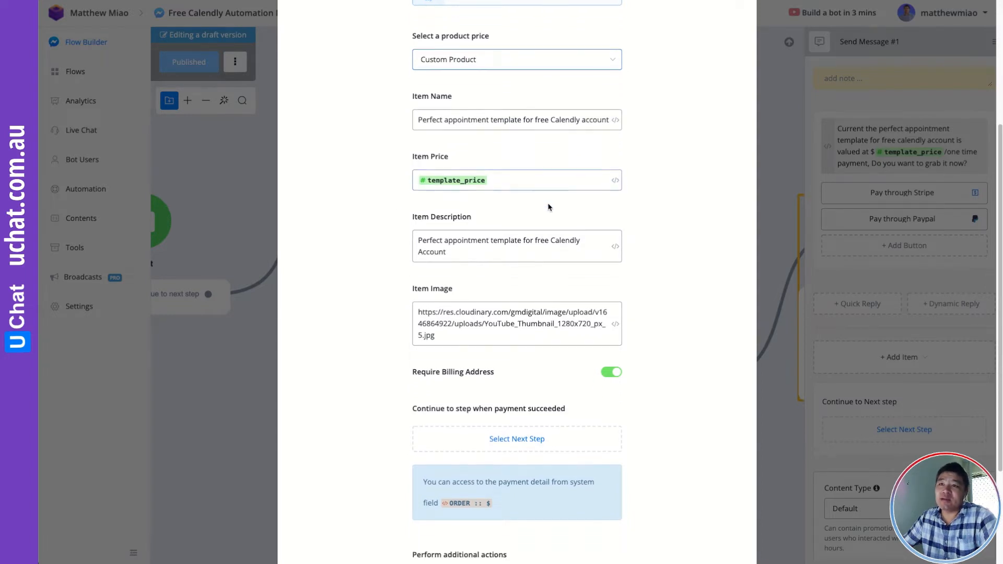
click(457, 249)
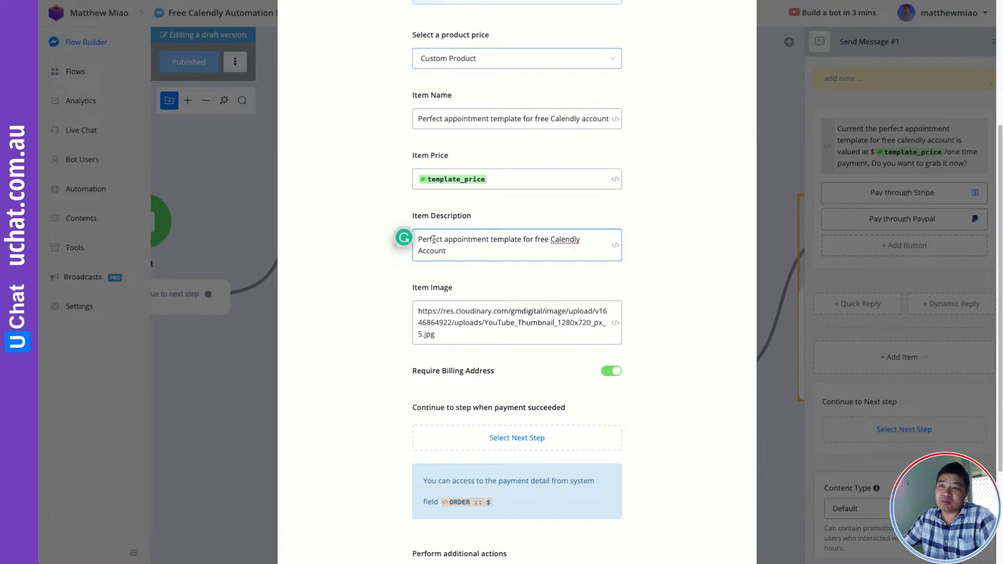
scroll(433, 239, down, 3)
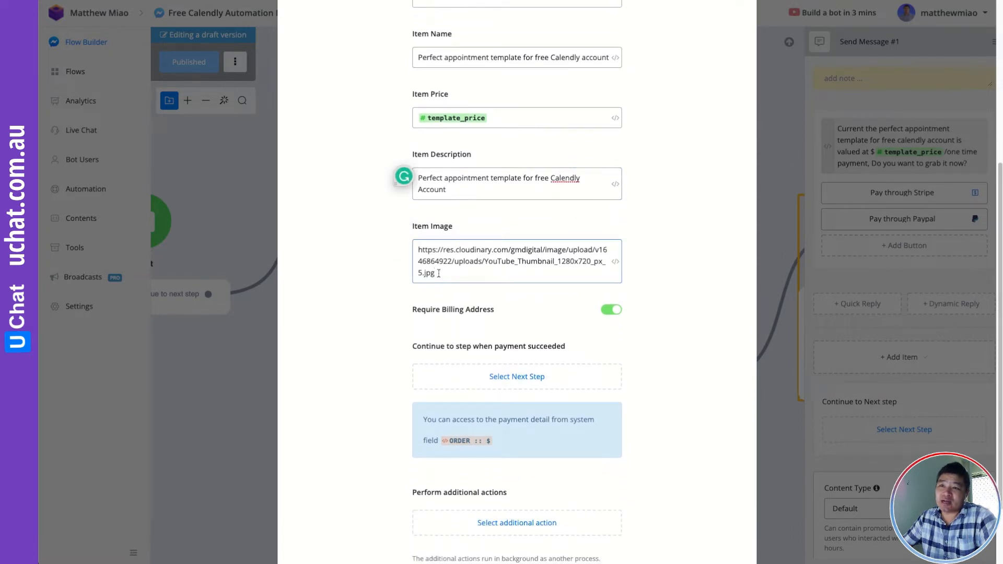
drag(439, 273, 416, 253)
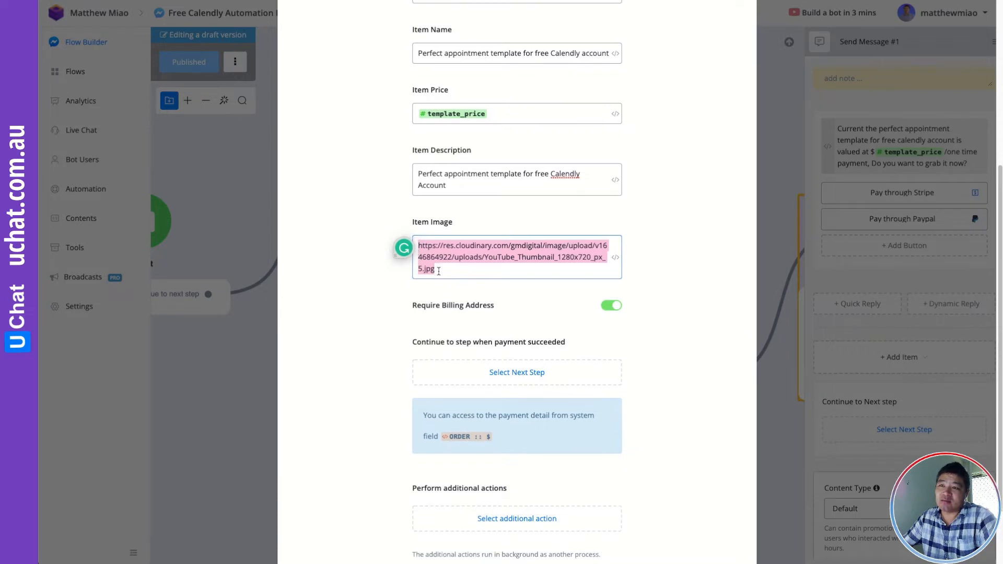
scroll(439, 269, down, 1)
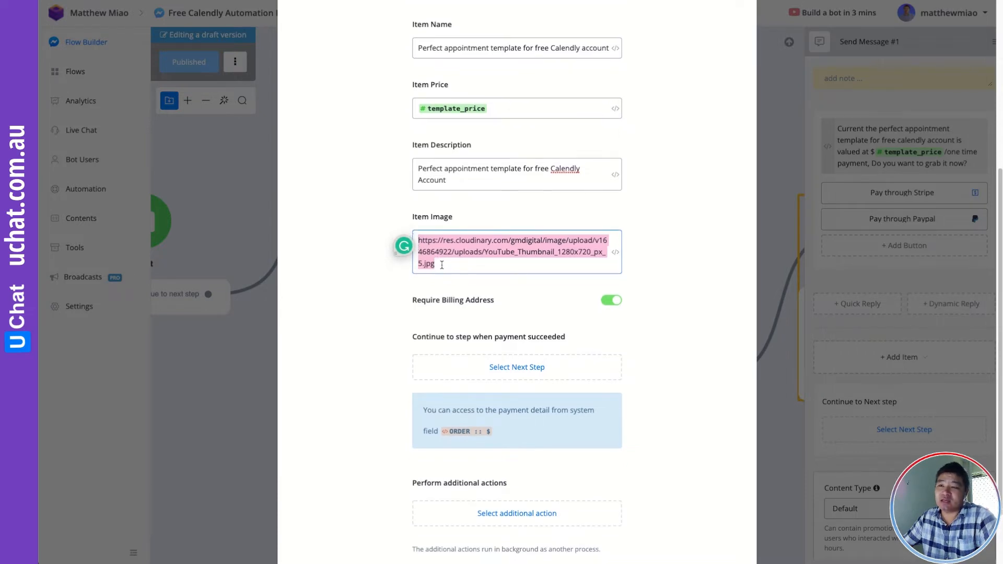
scroll(444, 262, down, 1)
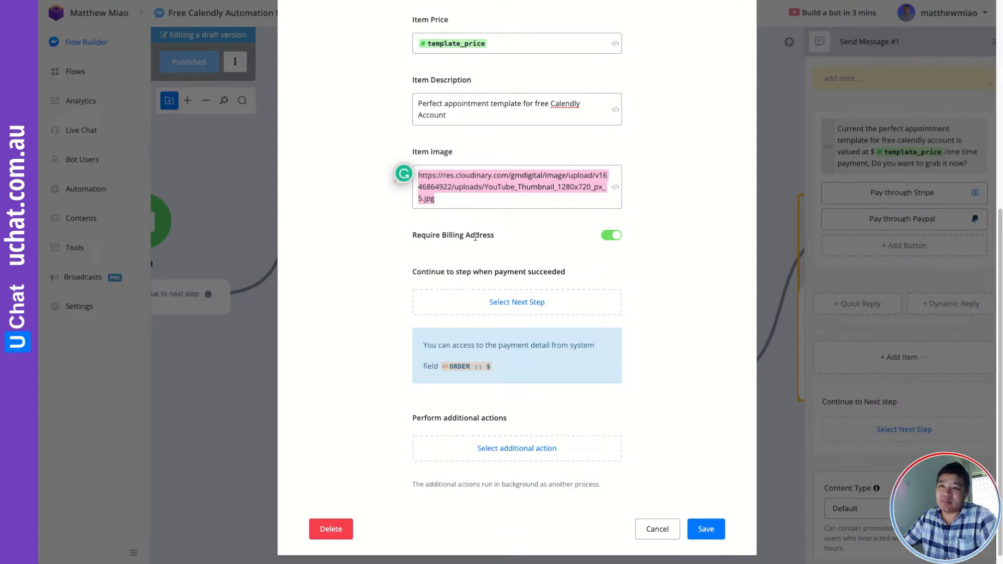
Turn off the Stripe billing address requirement, set Send Message #2 as the payment-succeeded step, and save the button.
click(612, 235)
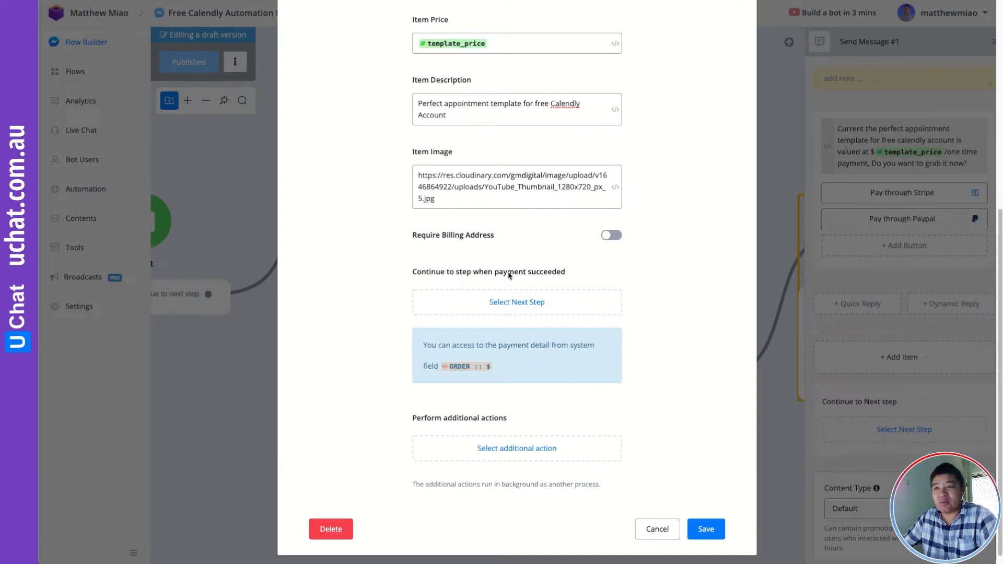
click(518, 302)
click(234, 256)
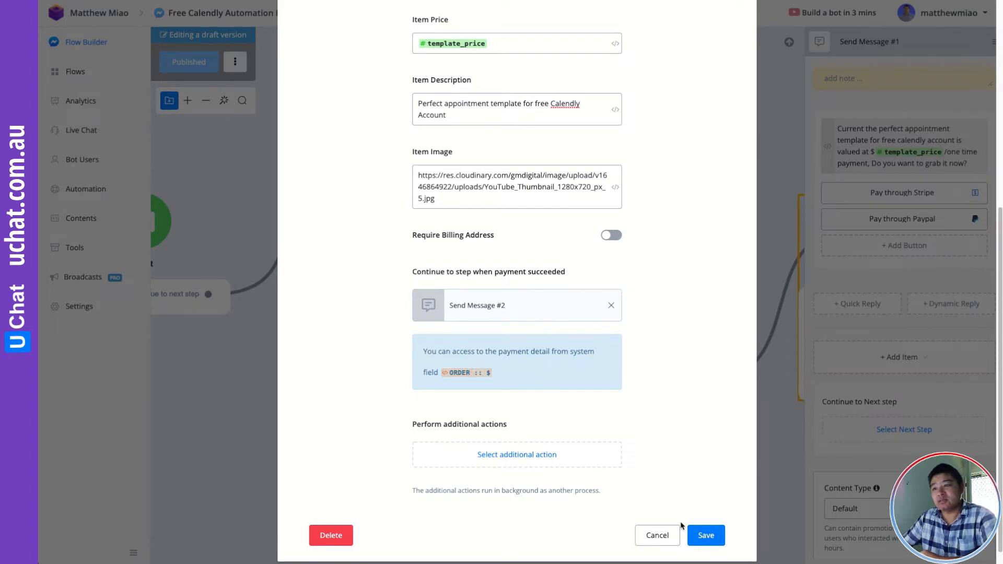
click(706, 535)
click(551, 441)
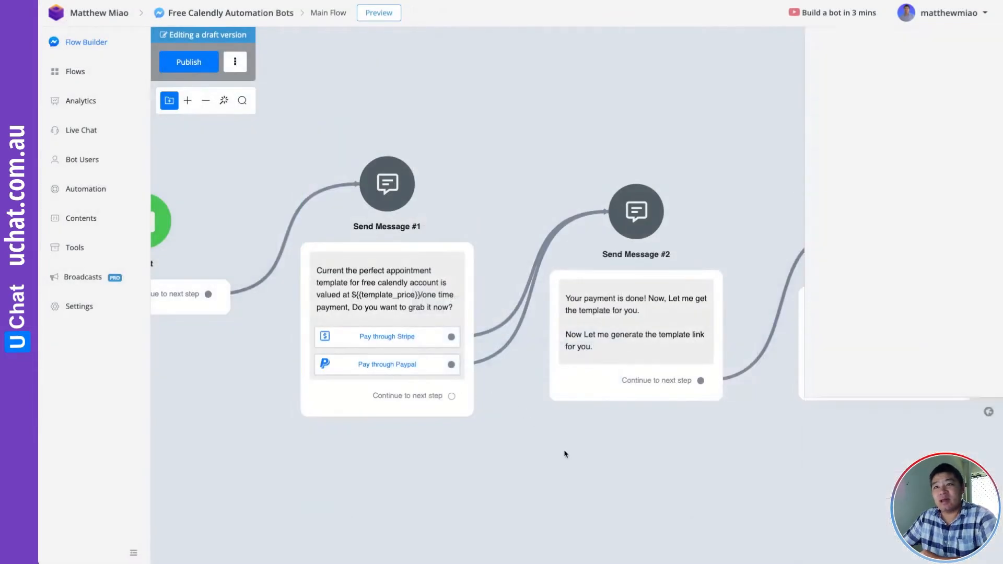
Publish the flow with the updated Pay through Stripe button.
scroll(372, 298, up, 3)
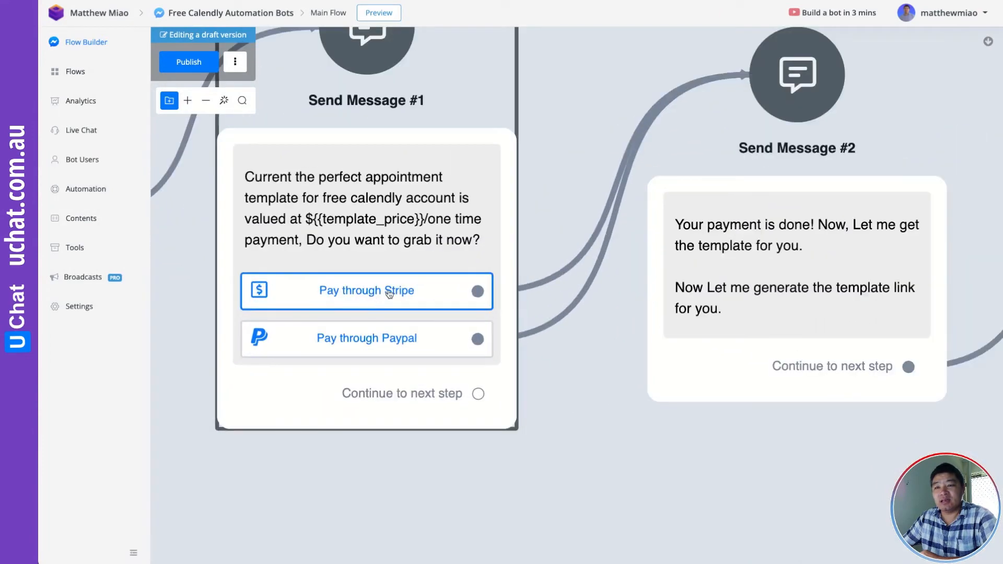
scroll(370, 297, down, 2)
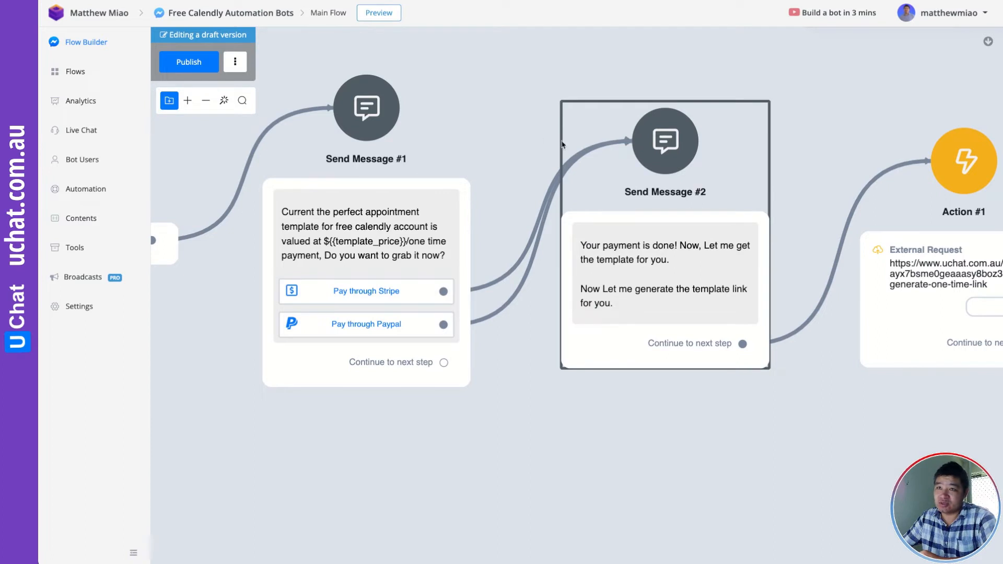
click(186, 63)
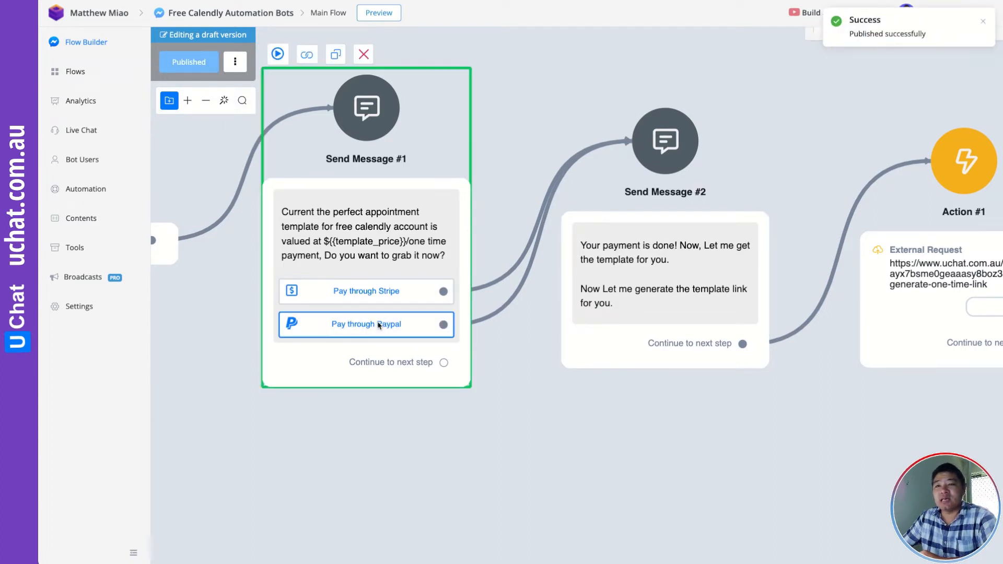
Remove the action assigned to the Pay through Paypal button and assign the PayPal Buy step to it.
click(379, 326)
click(913, 219)
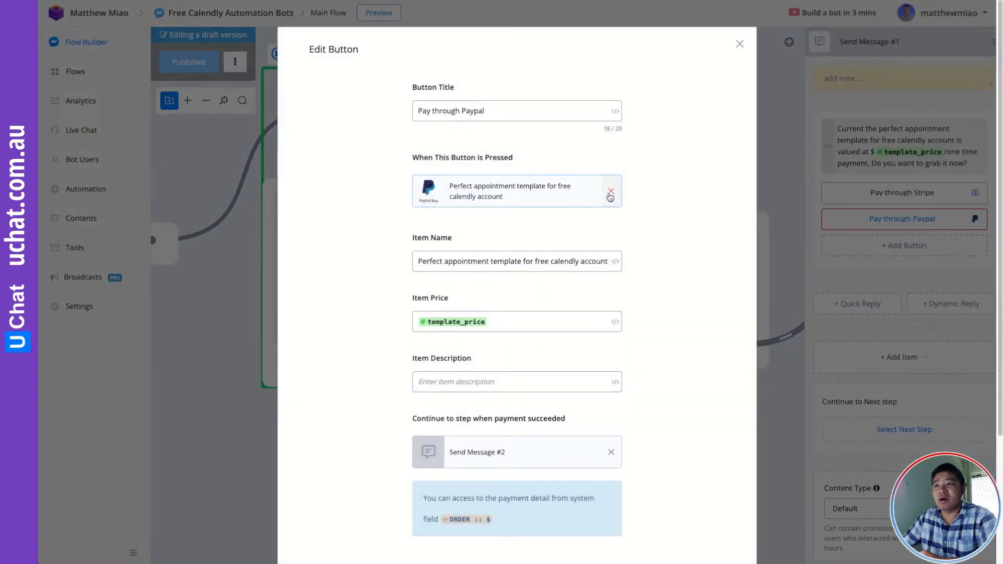
click(611, 193)
click(491, 189)
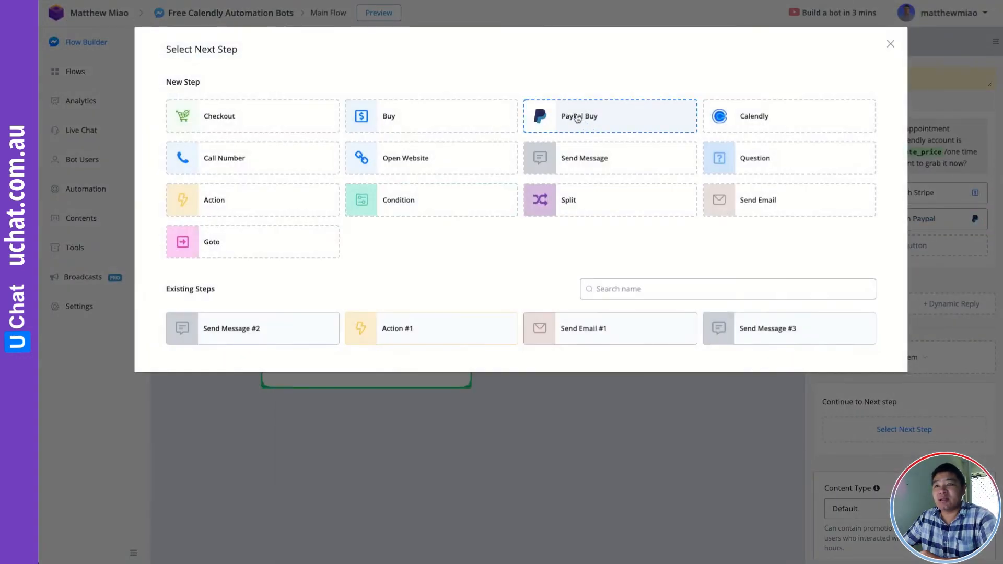
click(577, 117)
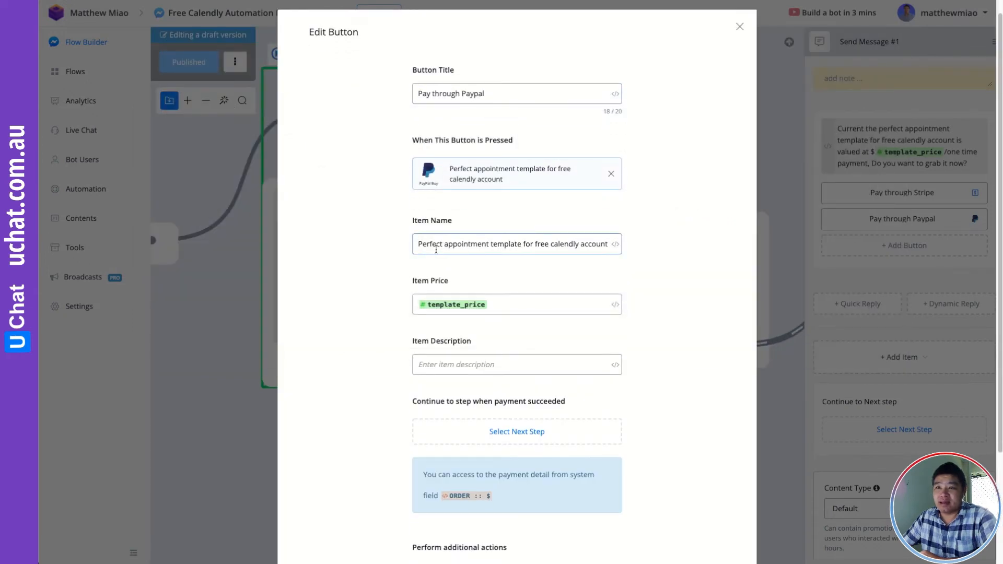
Set Send Message #2 as the step after a successful PayPal payment and save the button.
scroll(449, 244, down, 1)
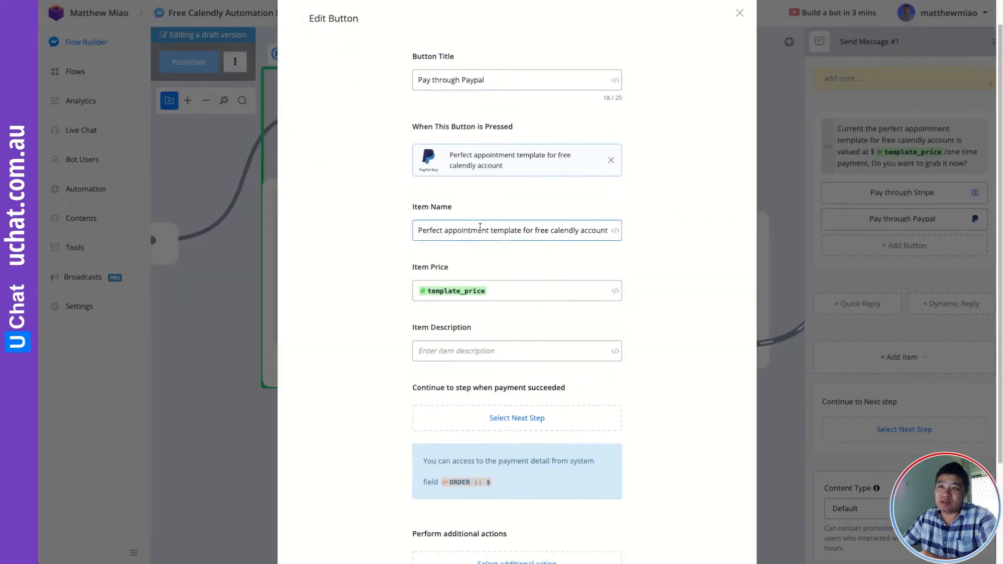
scroll(480, 227, down, 2)
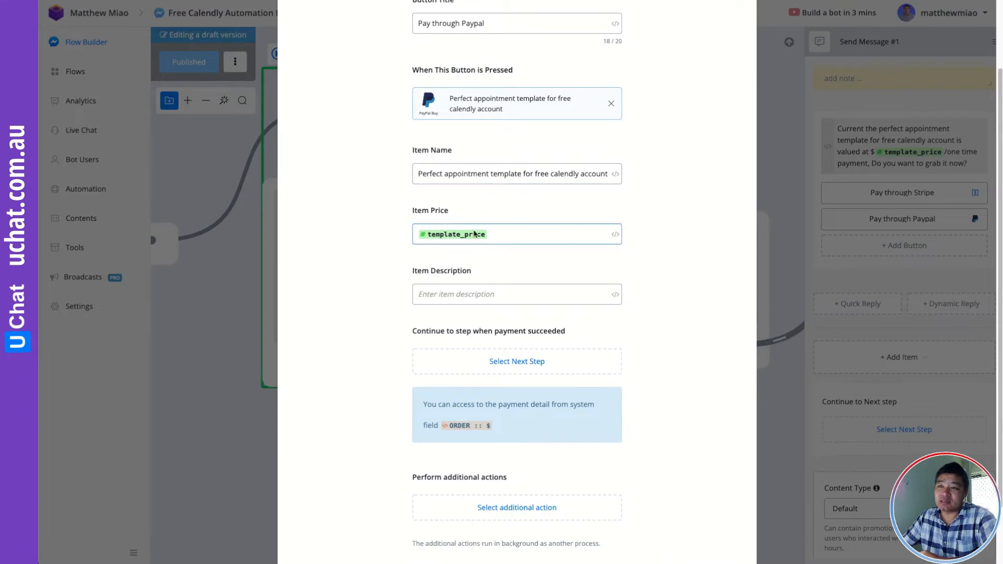
scroll(501, 232, down, 2)
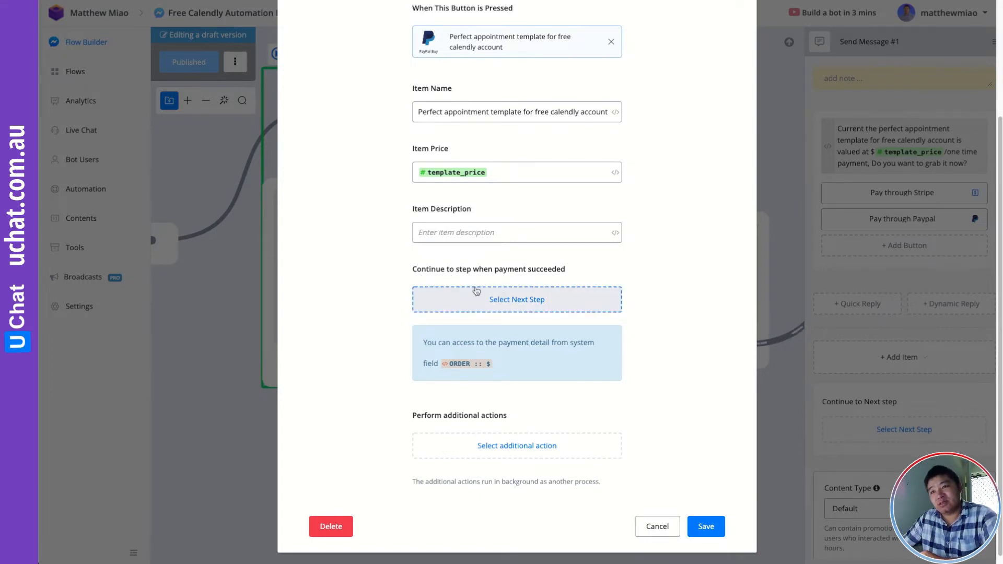
click(506, 310)
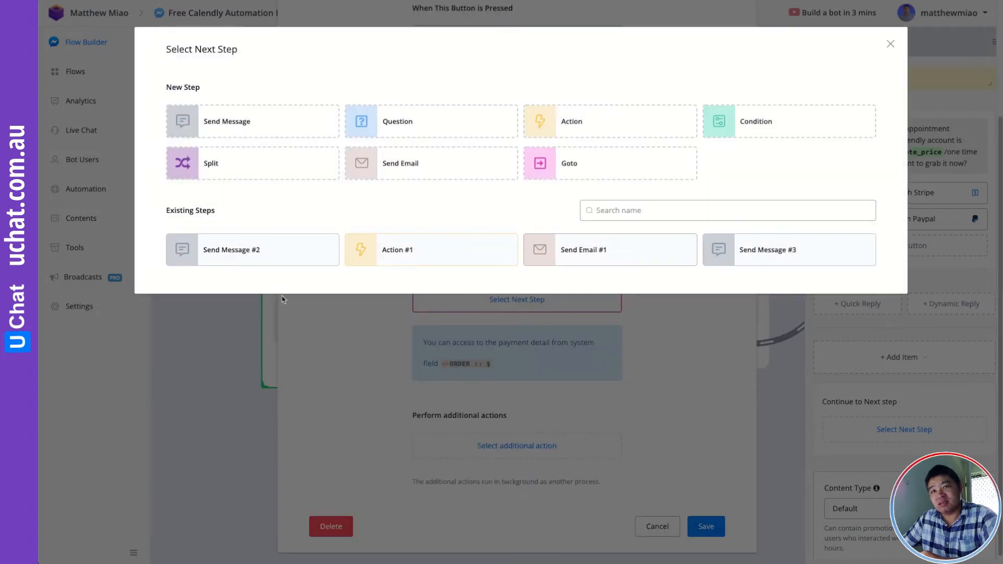
click(246, 256)
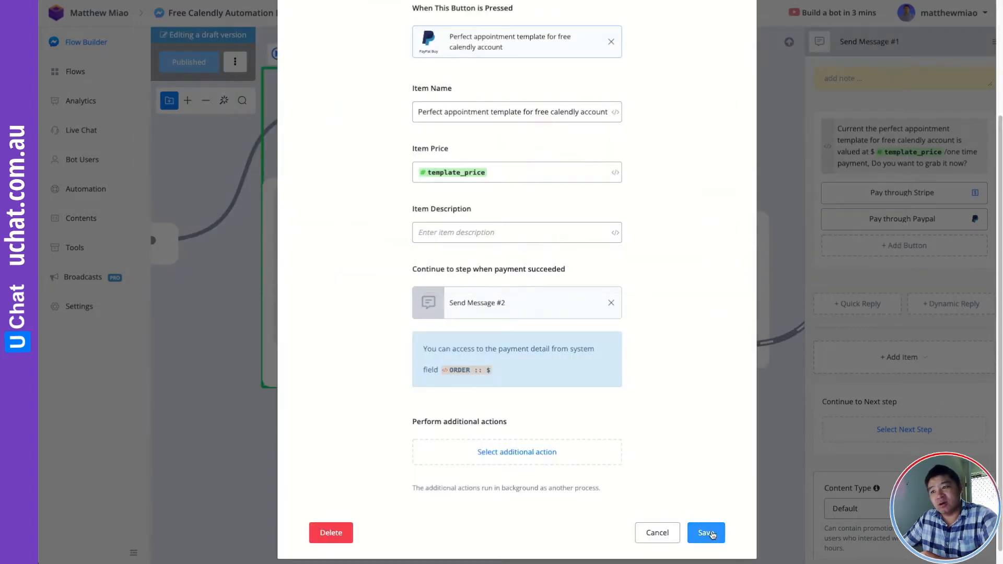
click(705, 531)
click(584, 429)
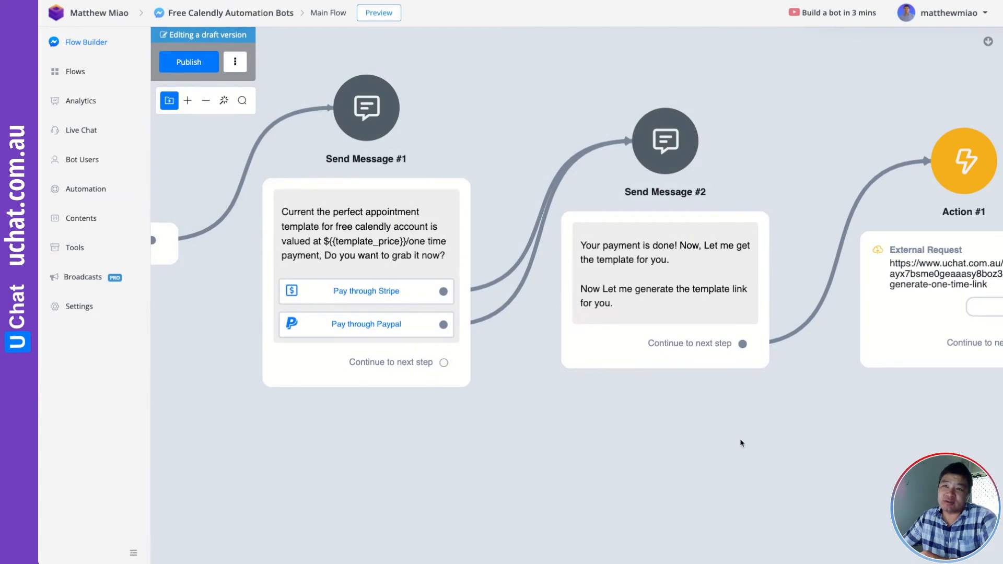
Examine the steps that follow the payment: Send Message #2, the Action #1 external request and Send Email #1.
drag(741, 443, 549, 460)
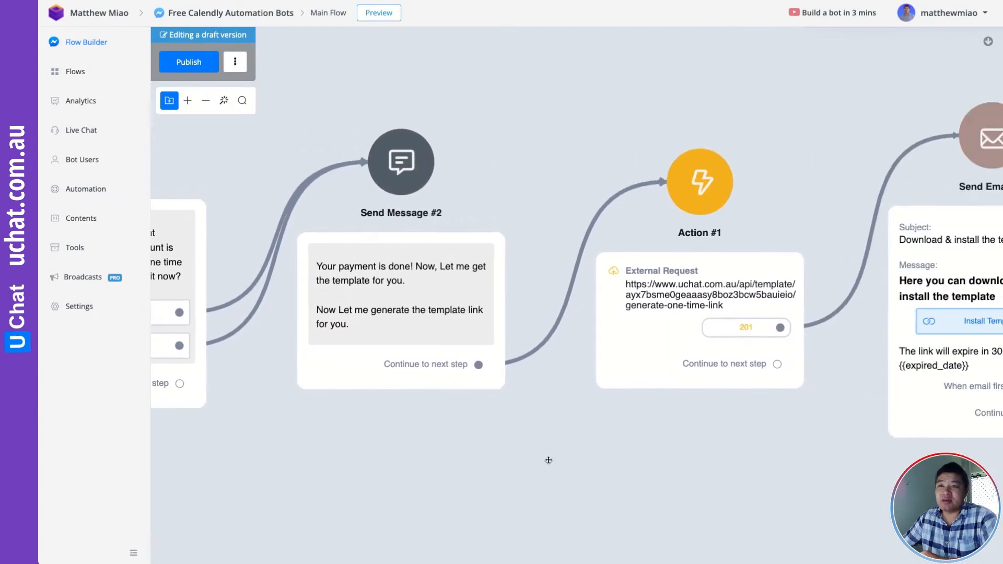
scroll(402, 447, up, 2)
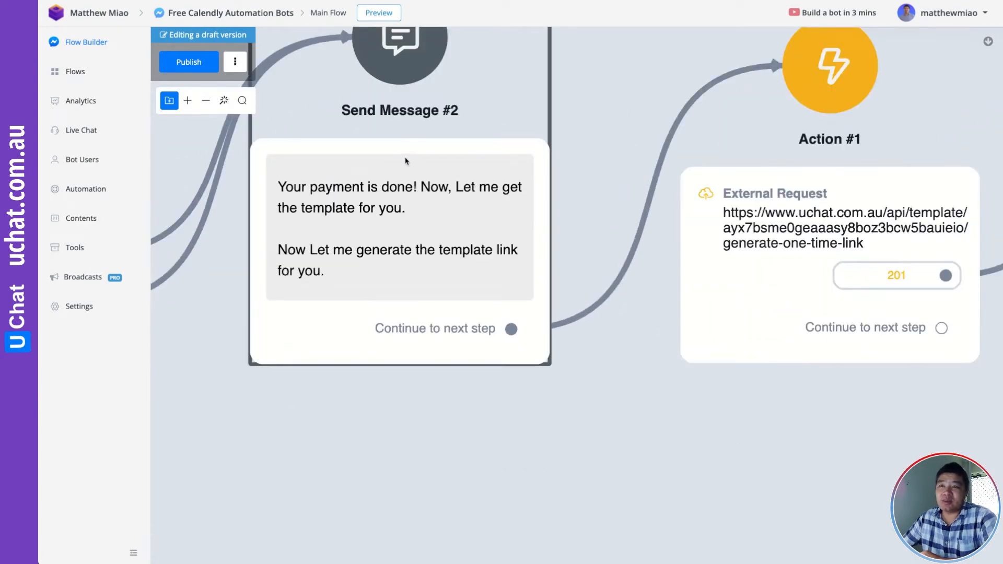
scroll(415, 188, down, 1)
scroll(416, 188, down, 1)
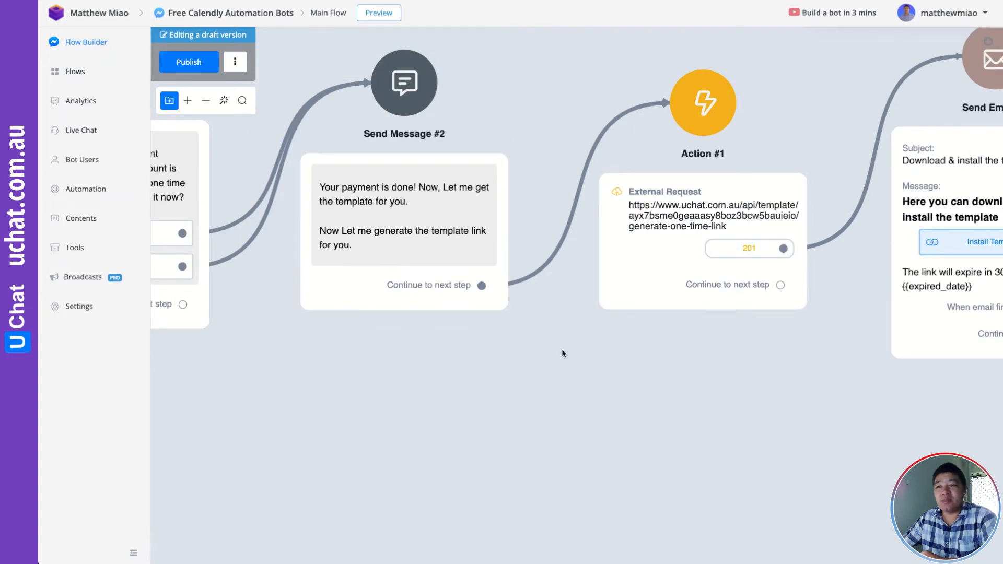
scroll(365, 394, right, 5)
scroll(460, 371, right, 1)
scroll(460, 371, right, 3)
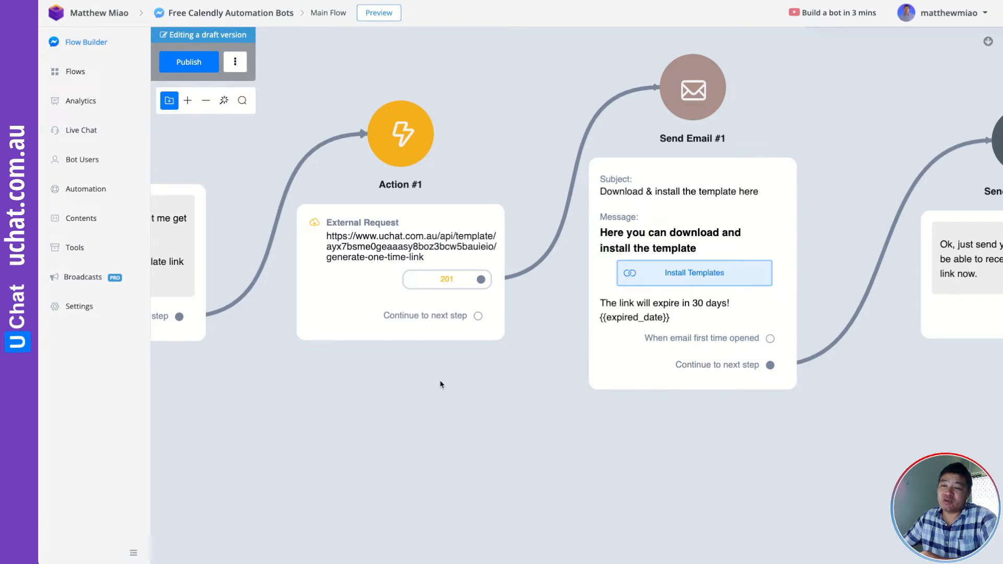
Publish the flow with the updated PayPal button, and open the Generate Template API item in the tutorial notes.
click(198, 52)
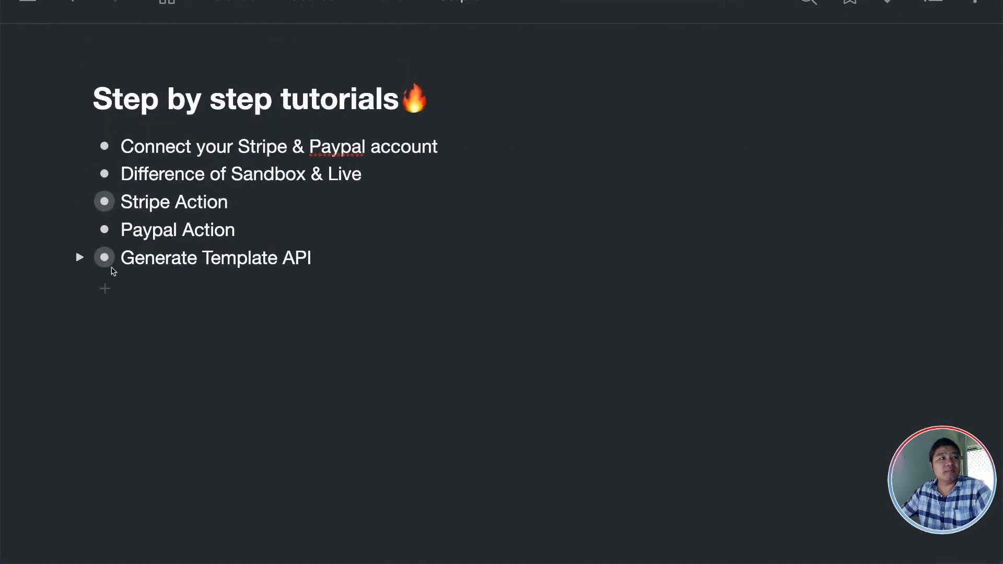
click(104, 258)
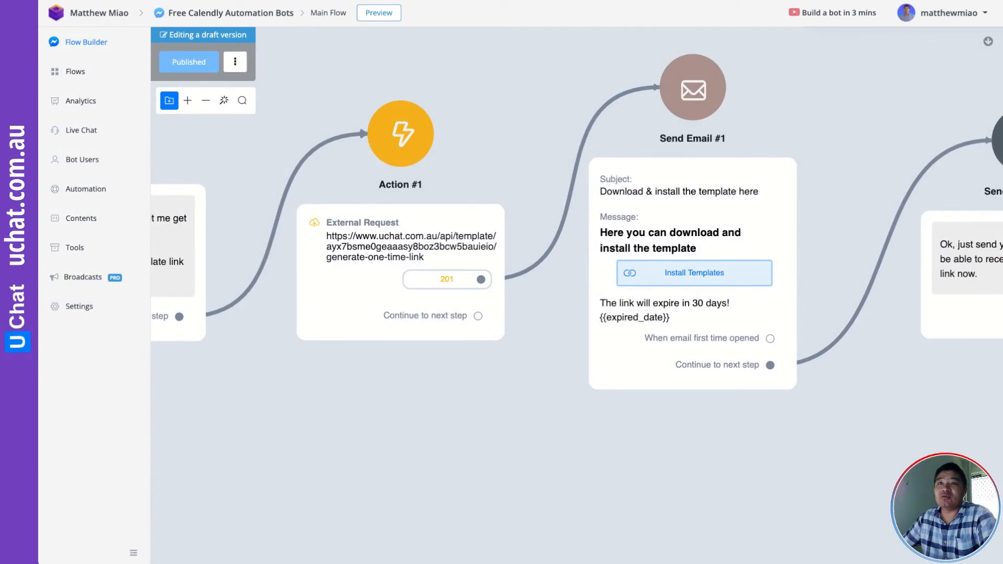
Open the account's API Keys page and enter "Free Calendy page" as the new key's name.
click(952, 16)
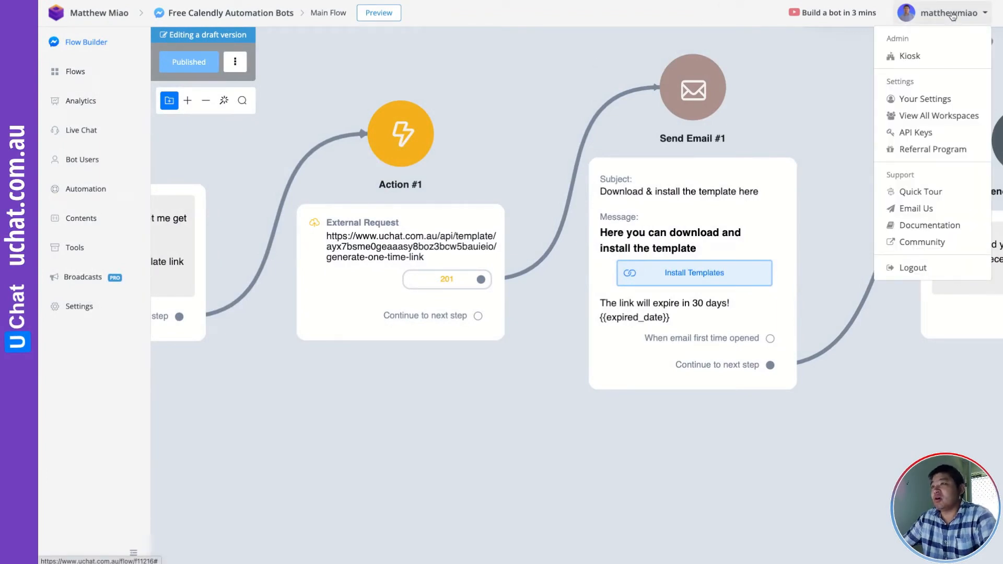
click(920, 133)
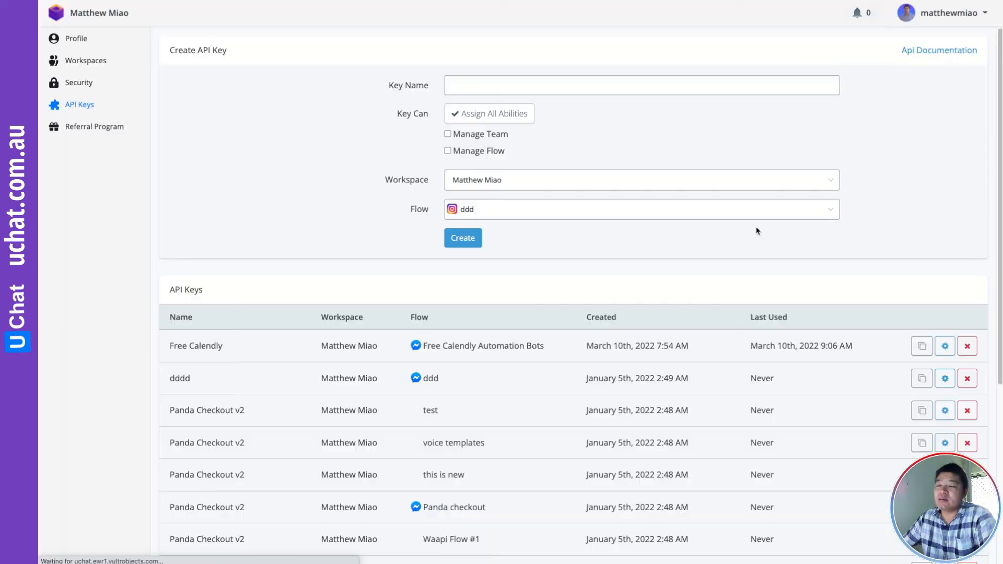
click(468, 85)
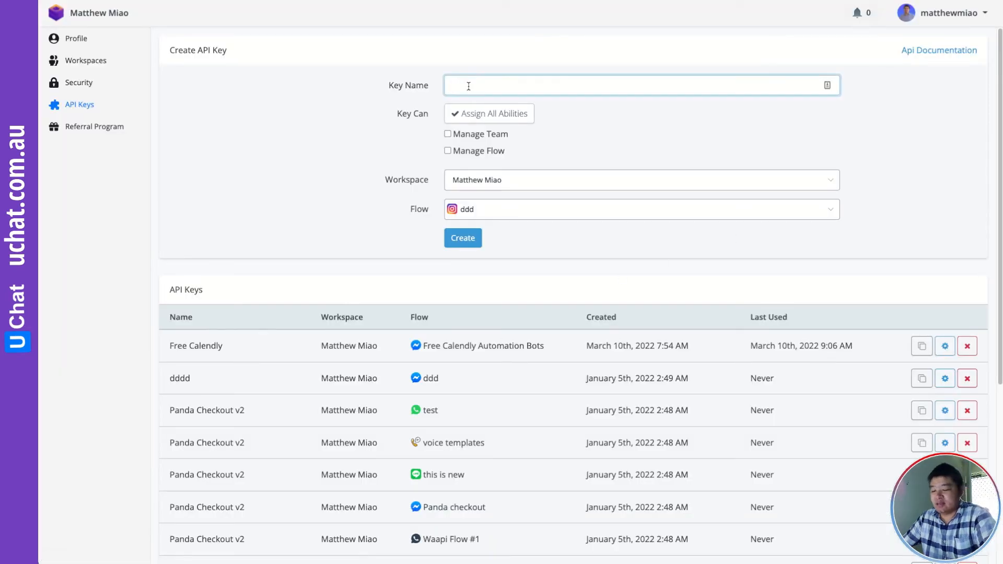
text(ddd)
key(Return)
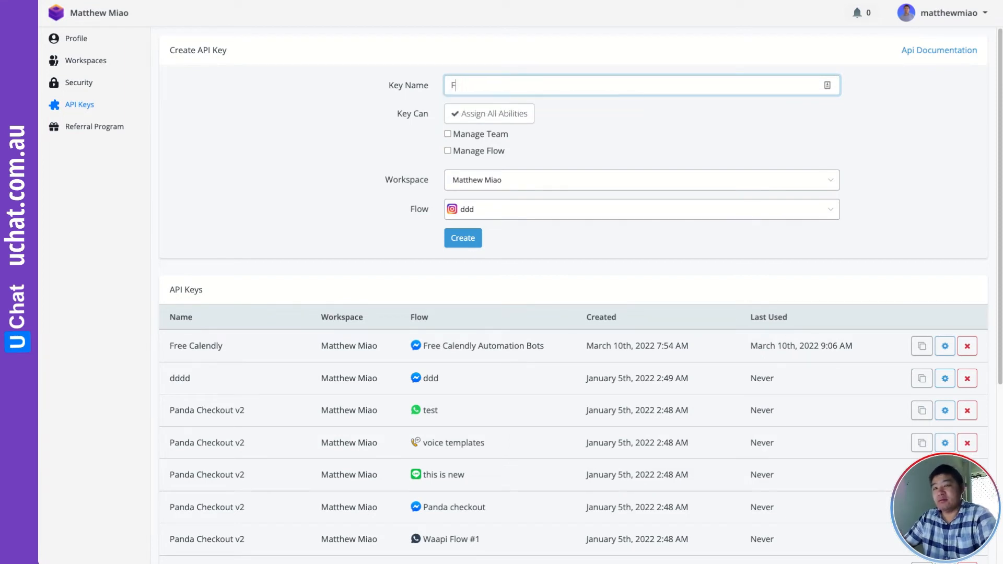
text(Free Cla)
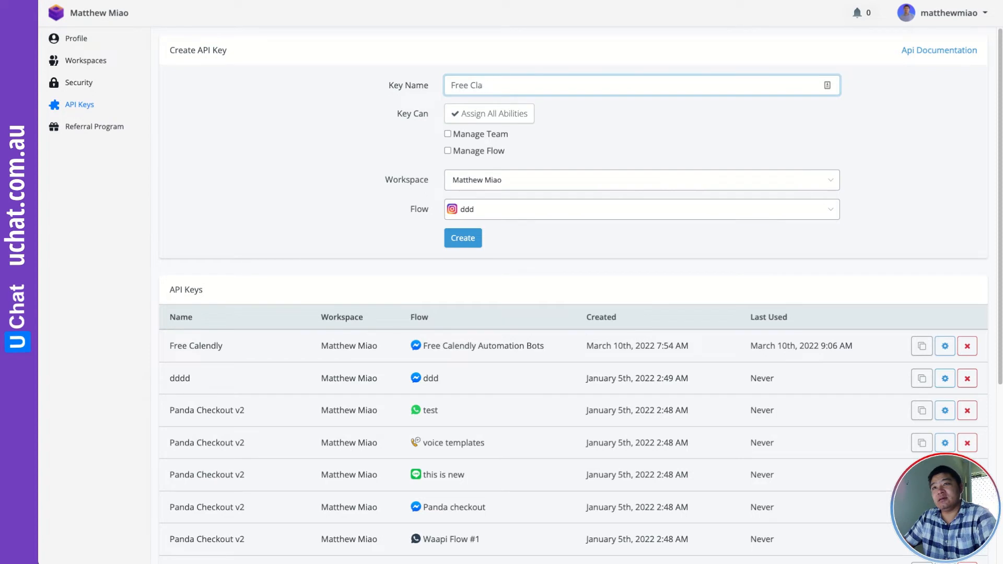
text(enendy page)
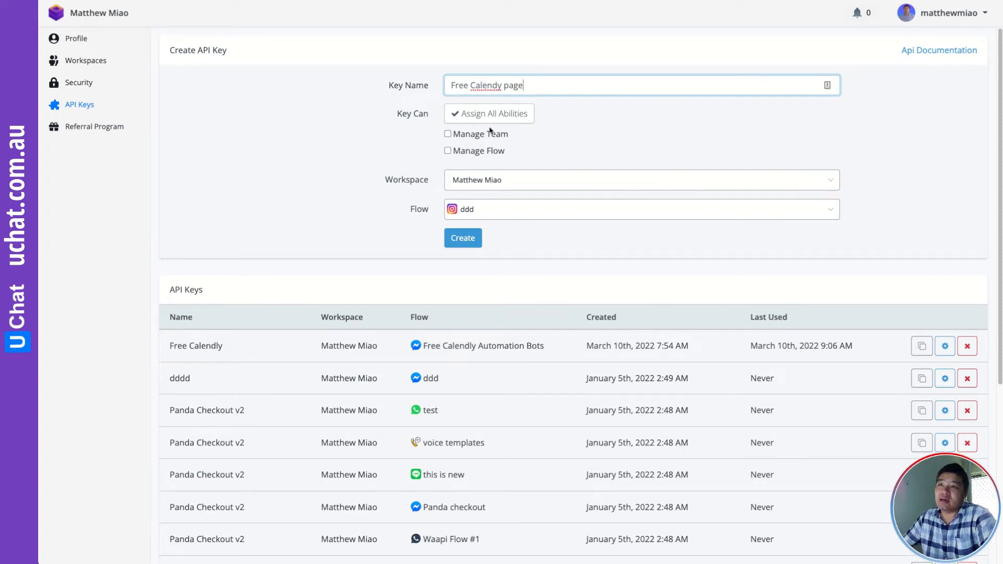
Assign all abilities to the new API key, and copy the existing Free Calendly key.
click(491, 114)
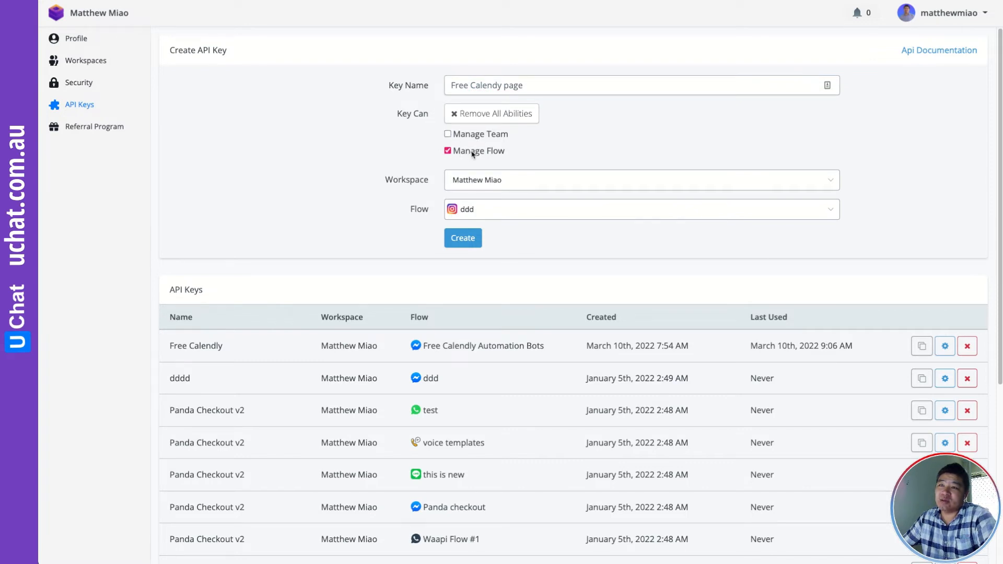
click(478, 212)
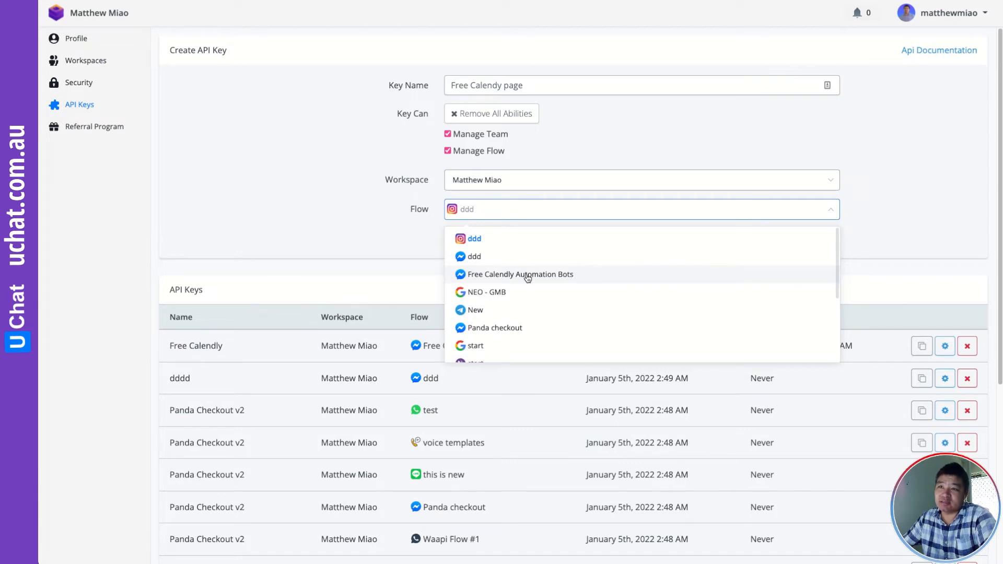
click(365, 252)
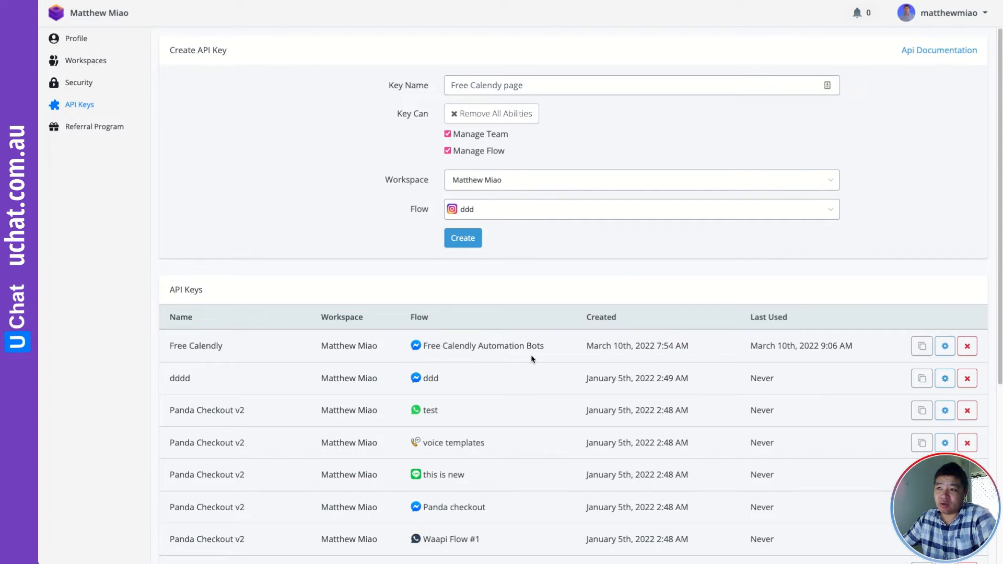
click(921, 348)
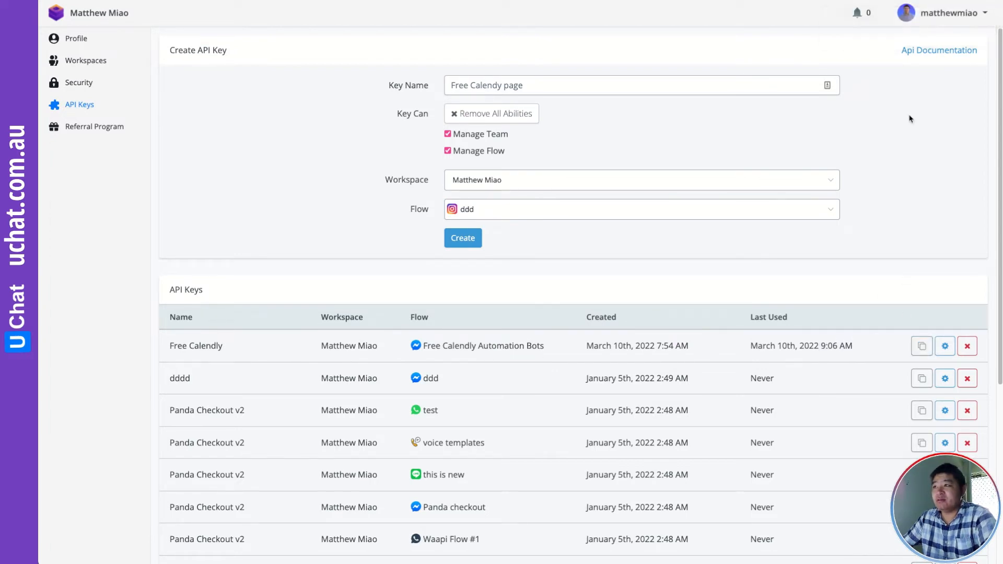
Open the API documentation and find the Template endpoint for generating a one-time link.
click(917, 54)
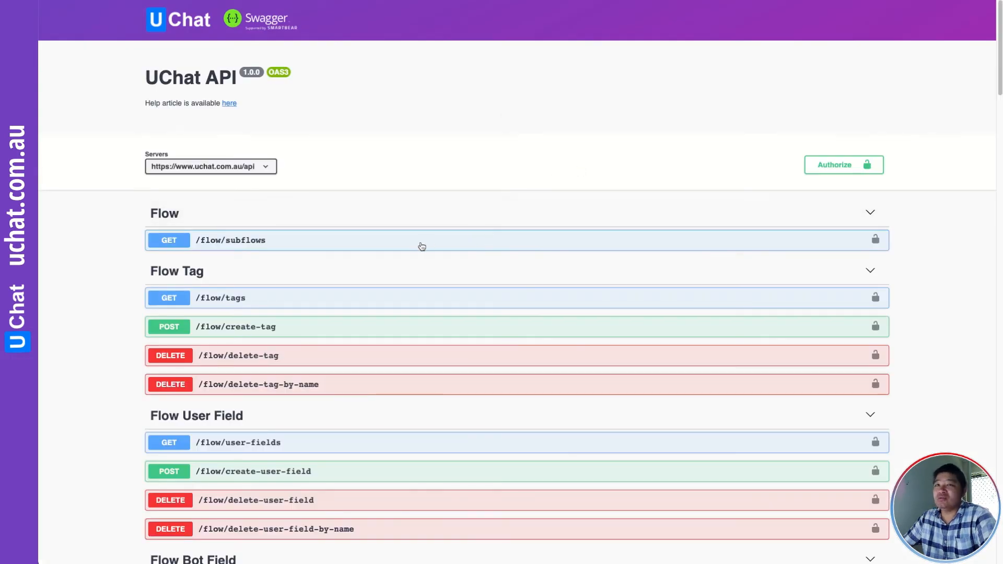
scroll(433, 224, down, 14)
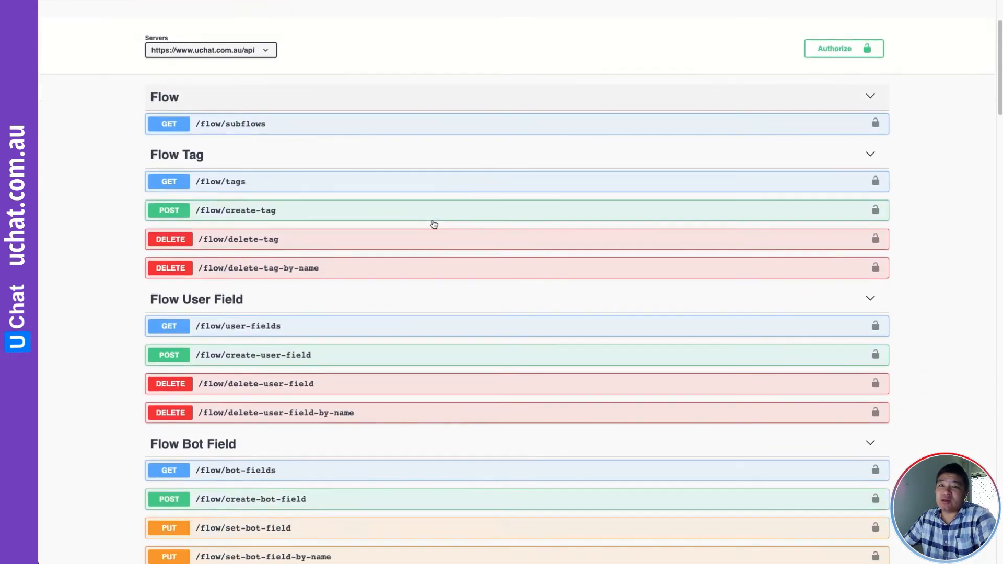
scroll(433, 224, down, 8)
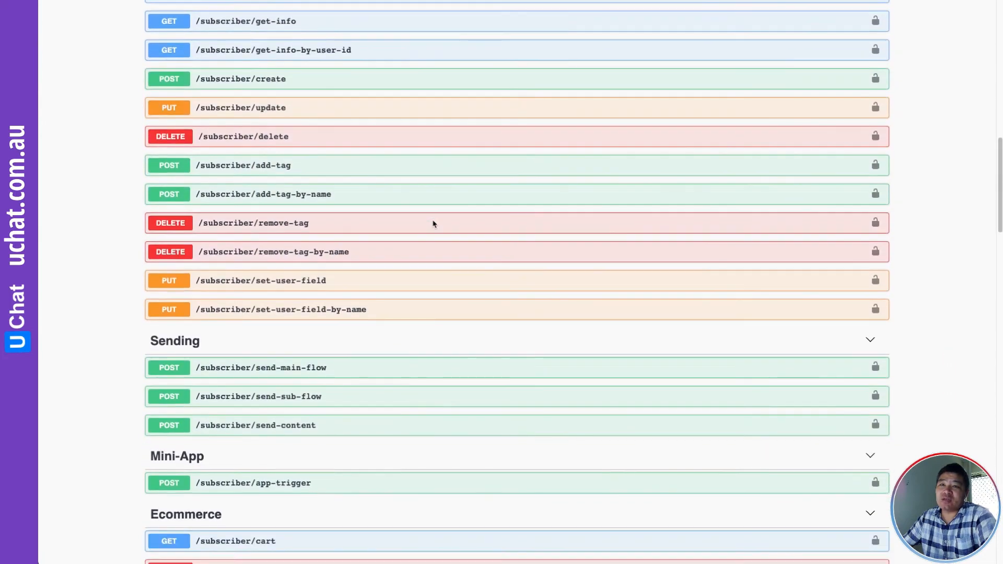
scroll(432, 224, down, 9)
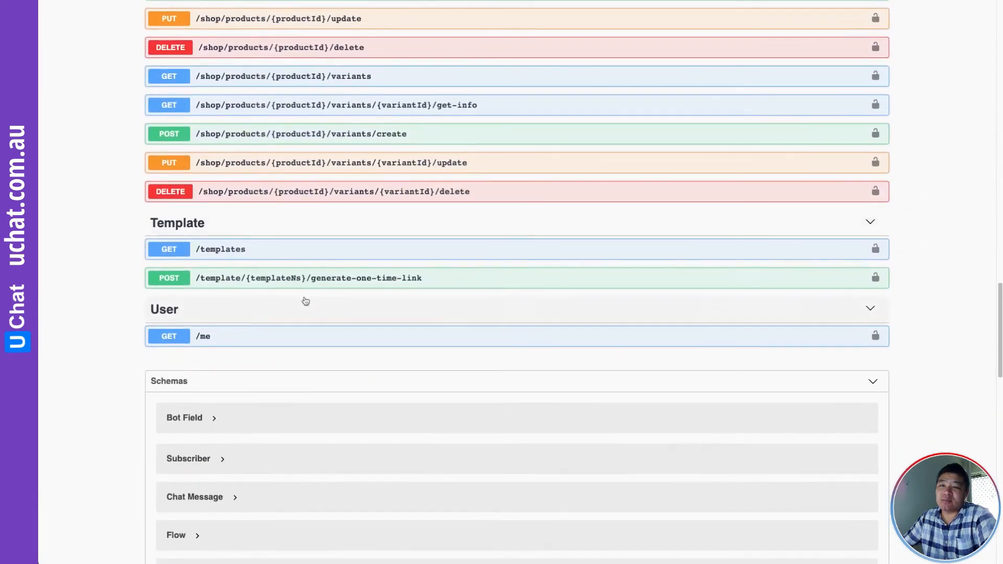
Expand the generate-one-time-link endpoint and authorize it with the copied API key.
click(320, 281)
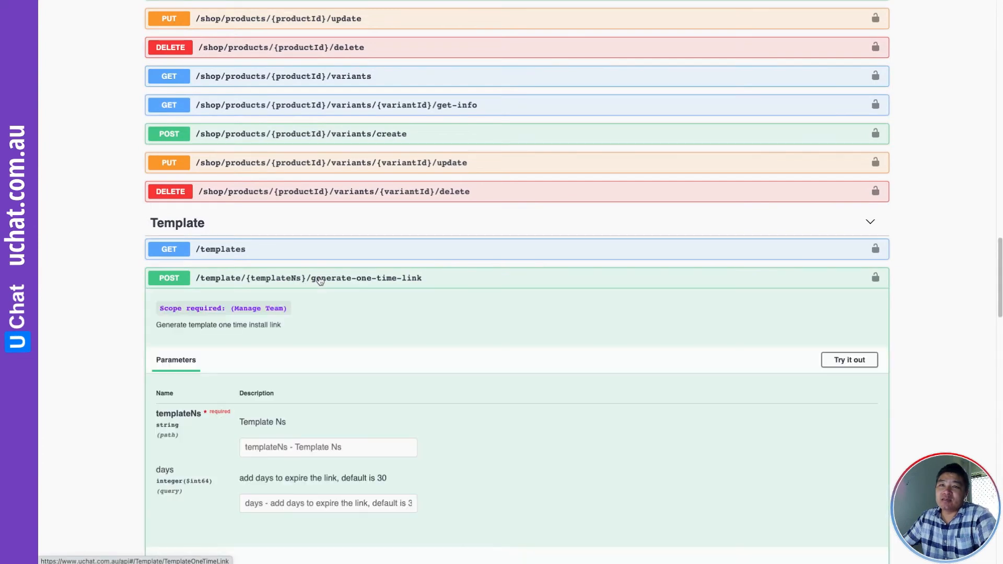
scroll(353, 289, down, 2)
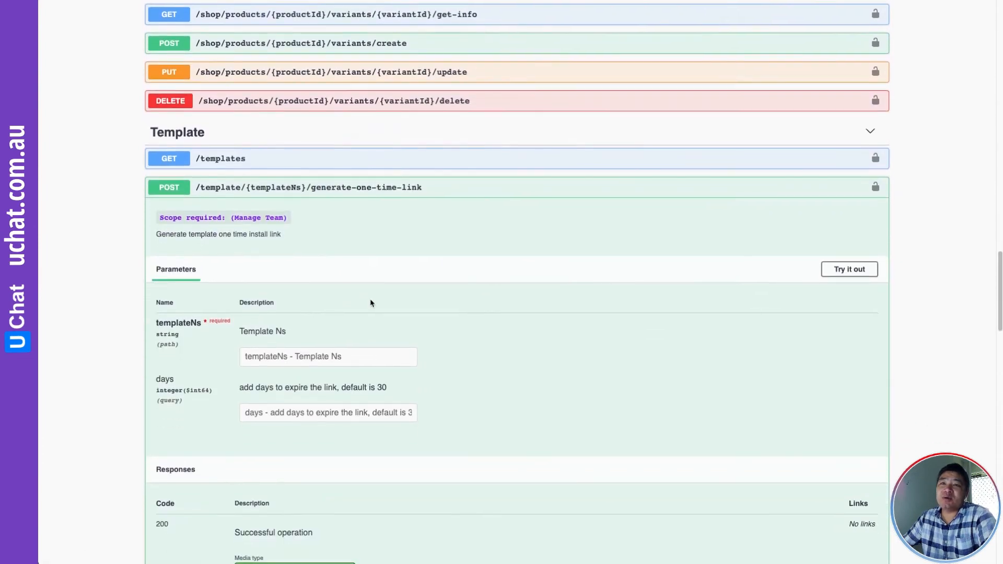
scroll(368, 299, down, 1)
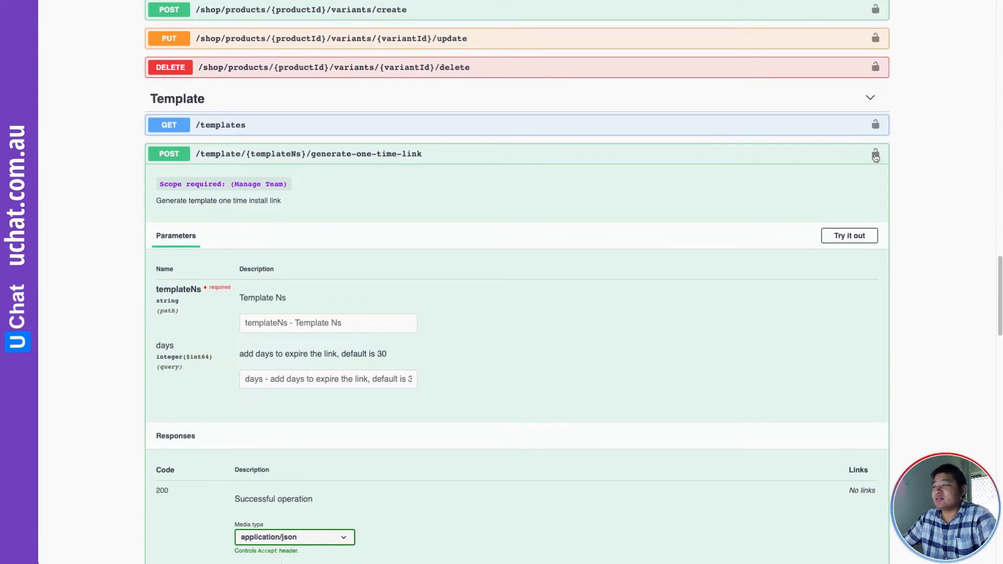
click(876, 156)
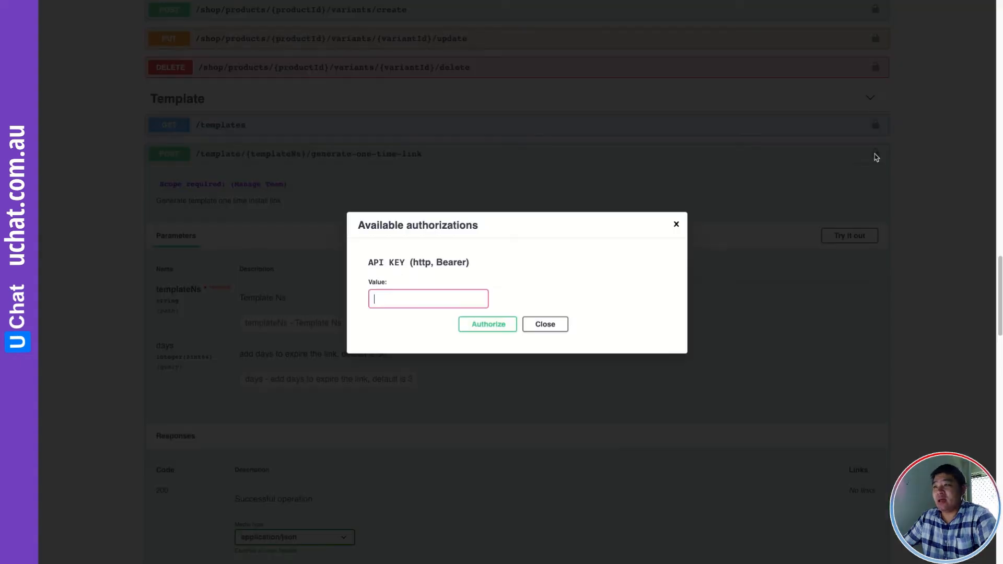
click(445, 301)
key(ctrl+v)
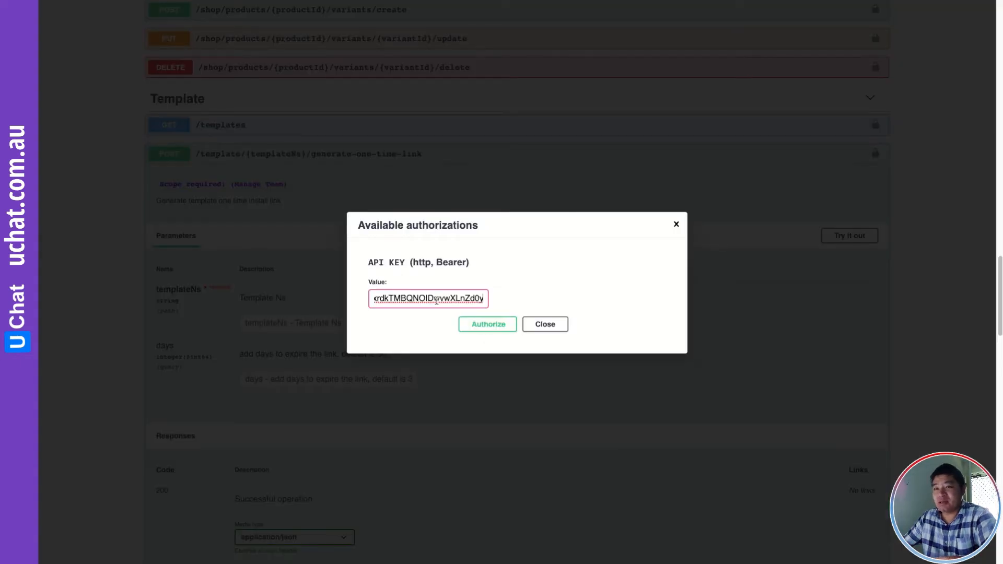
click(488, 324)
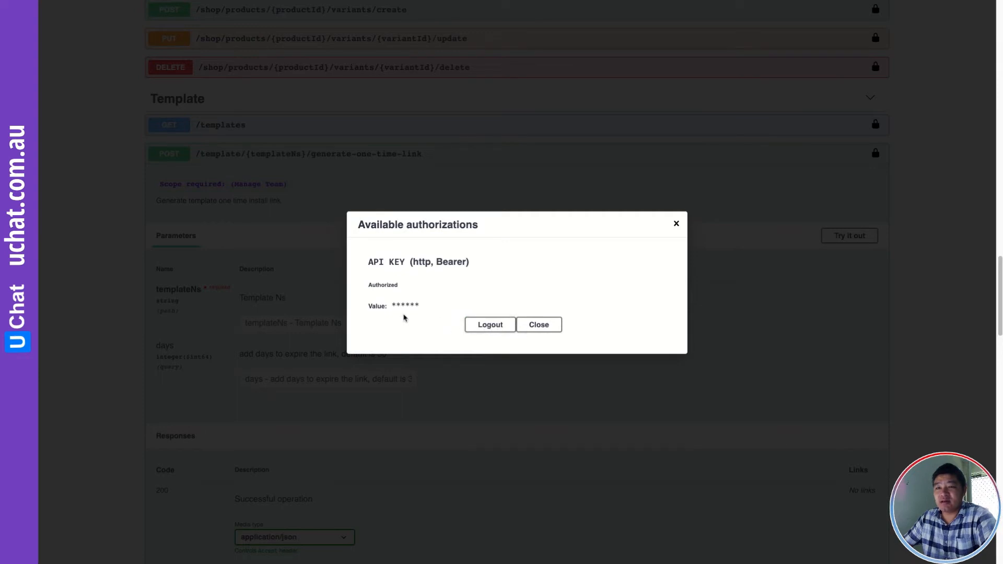
click(539, 325)
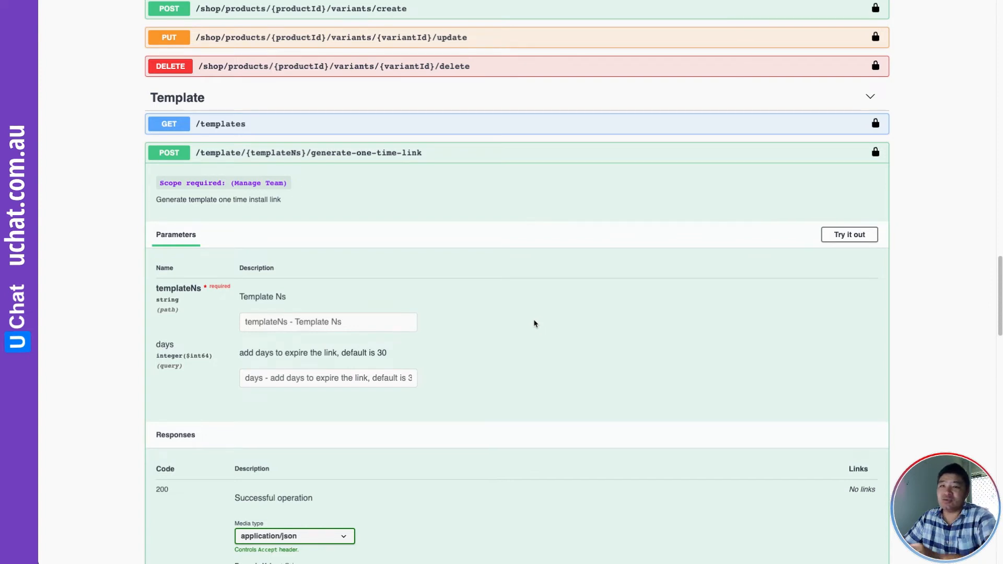
Check the endpoint's parameters, and copy the Template Ns of the "Perfect appointment automation with free calendly" bot template.
scroll(535, 325, down, 1)
scroll(543, 316, down, 2)
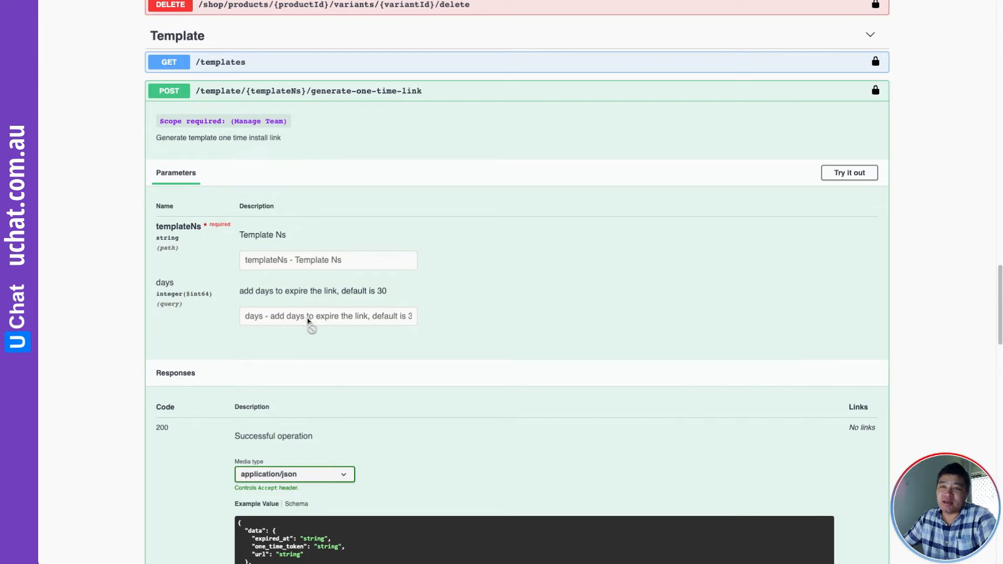
drag(239, 234, 291, 240)
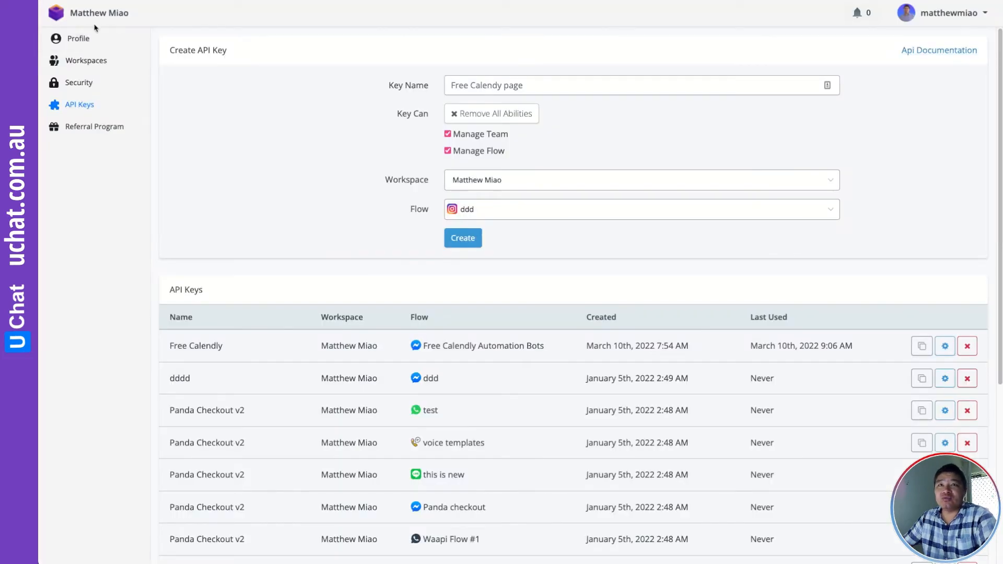
click(90, 15)
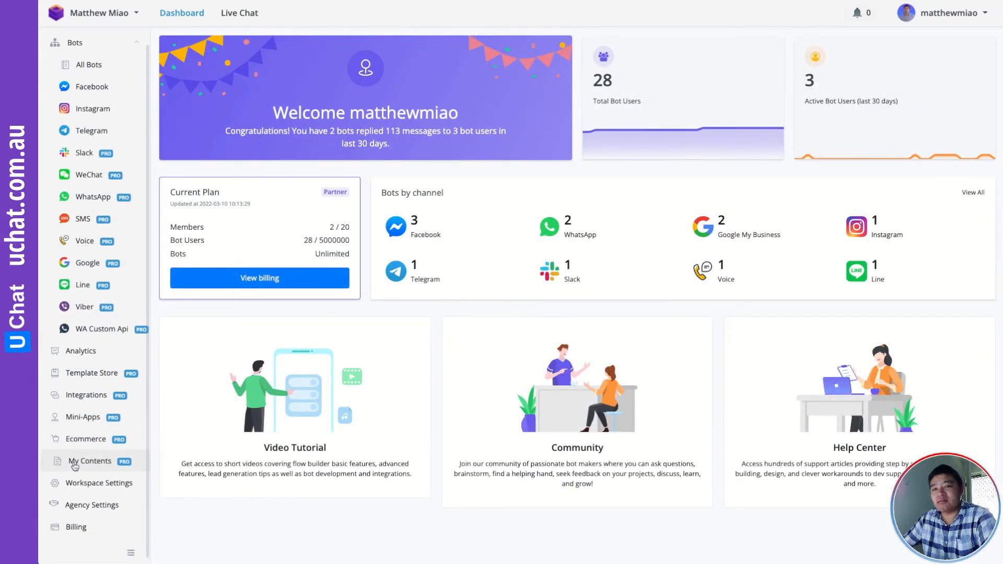
click(87, 462)
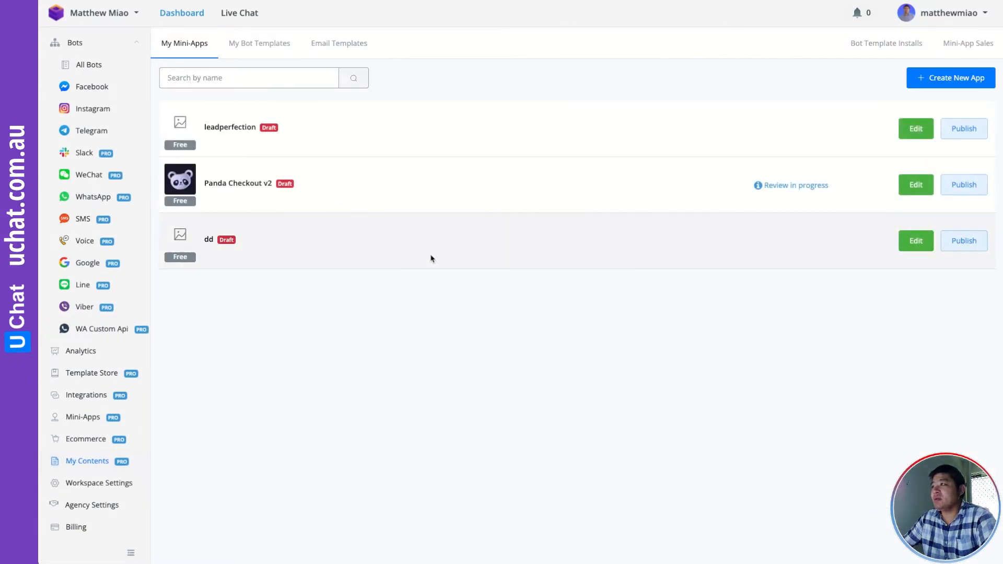
click(271, 52)
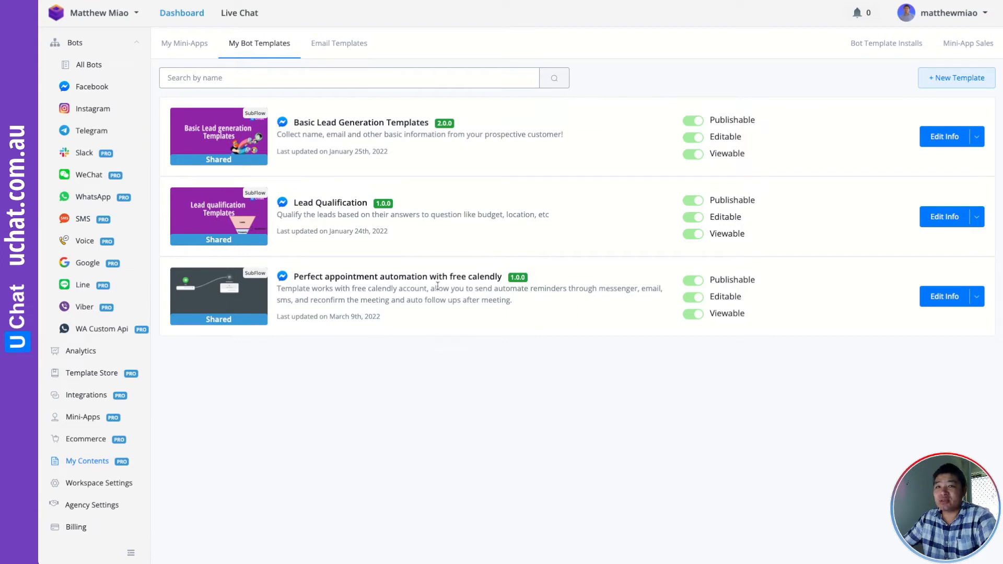
click(976, 296)
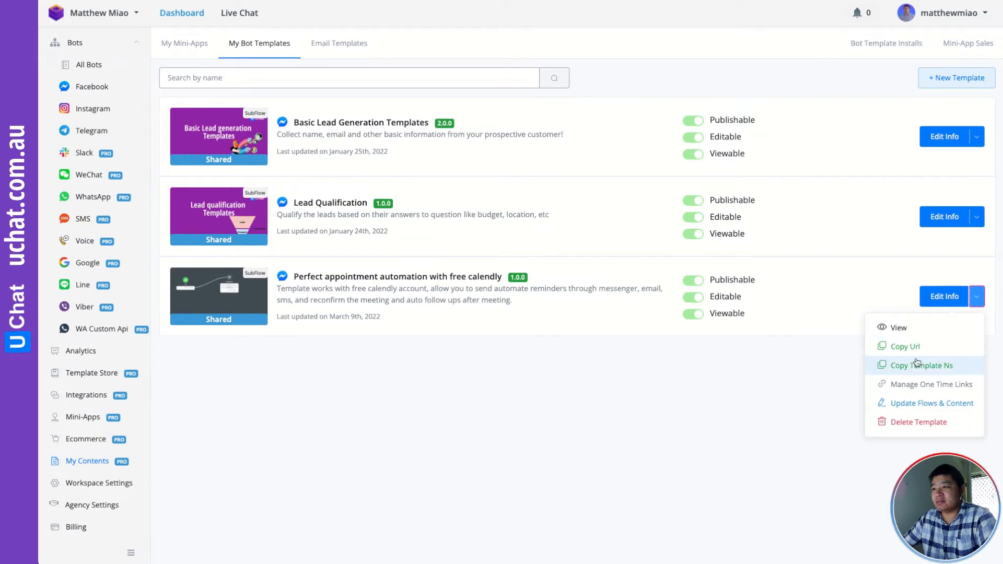
click(948, 367)
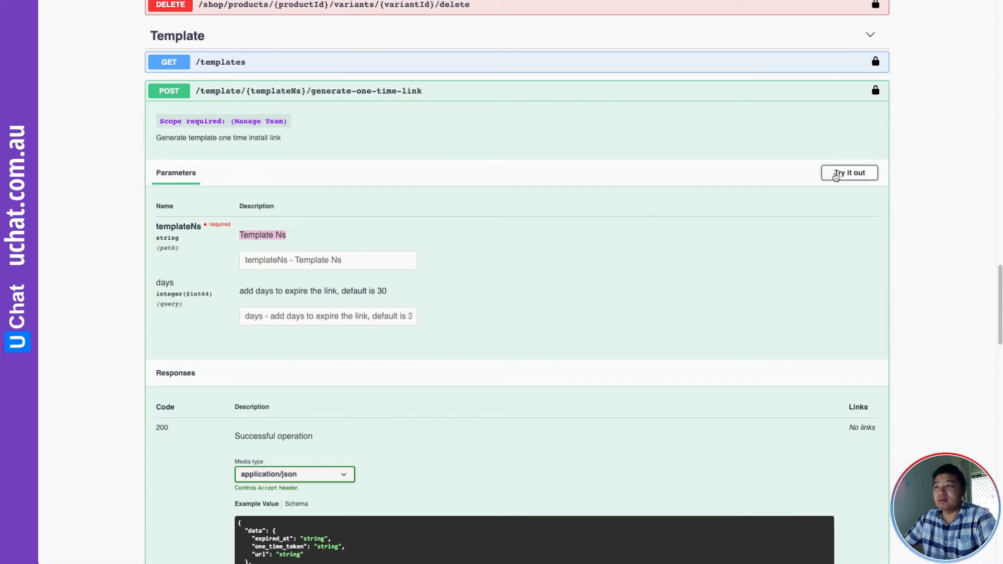
Try out the one-time link endpoint with the copied Template Ns and 7 days until expiry, and execute the request.
click(859, 175)
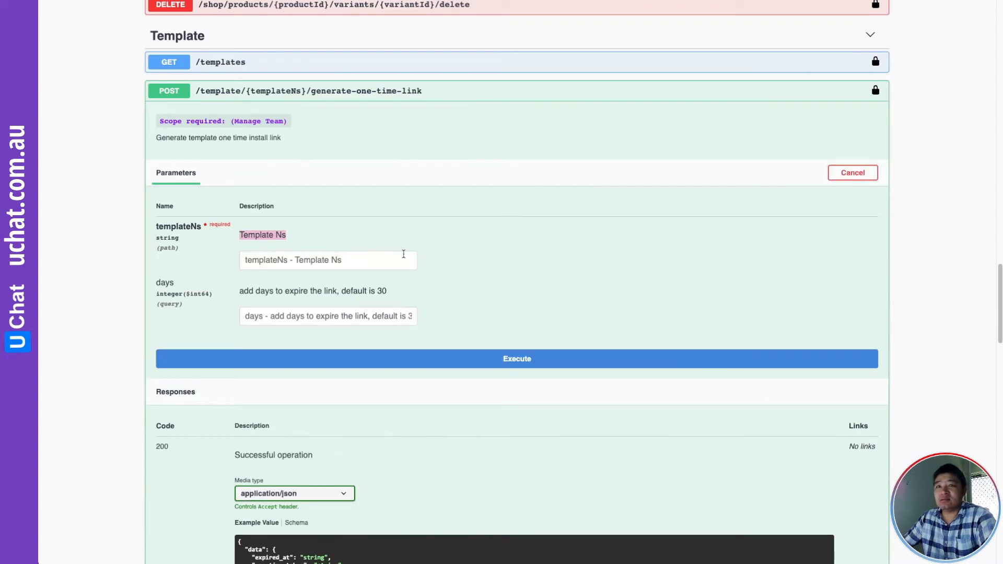
click(341, 260)
key(ctrl+v)
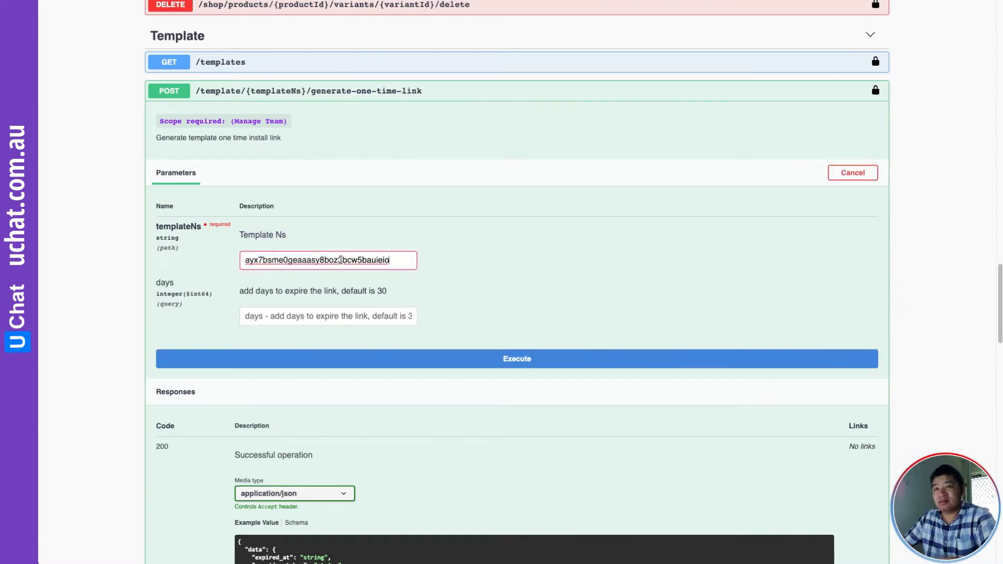
scroll(418, 239, down, 1)
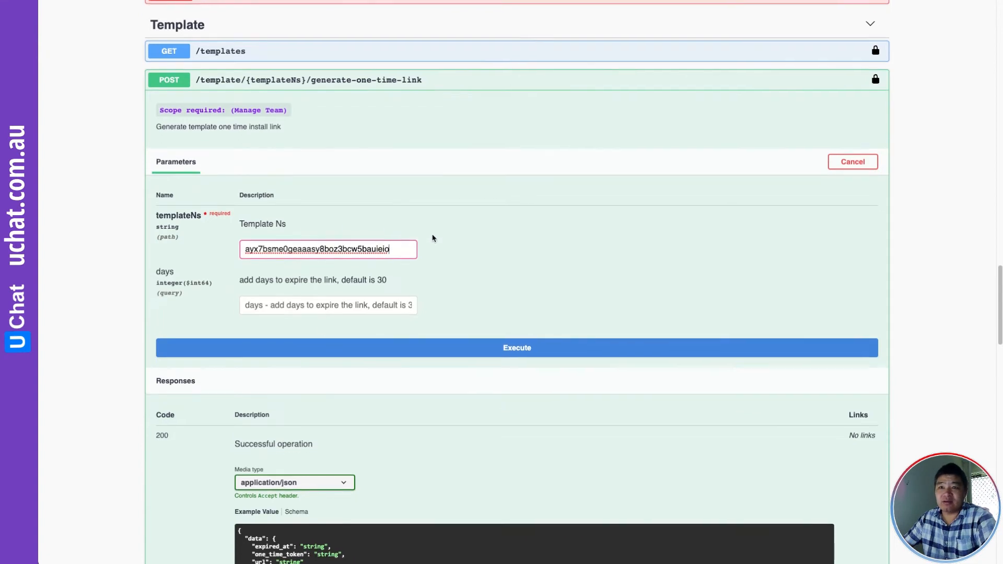
click(272, 304)
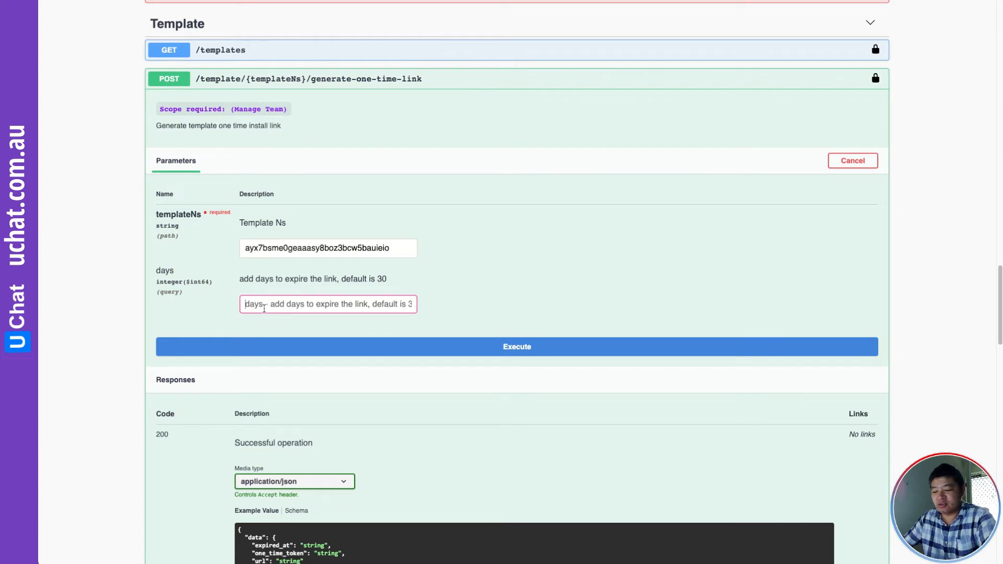
text(7)
click(483, 300)
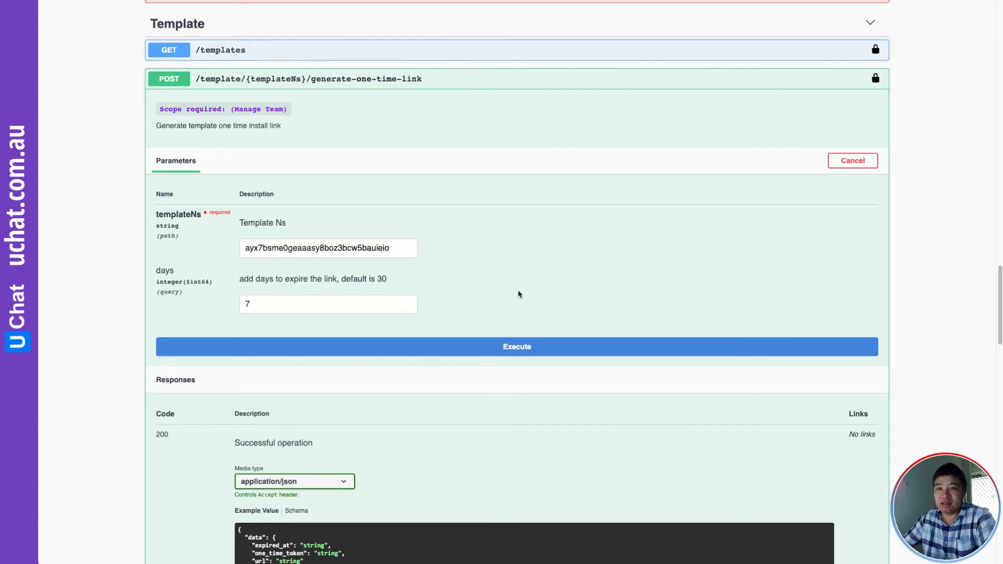
scroll(542, 288, down, 2)
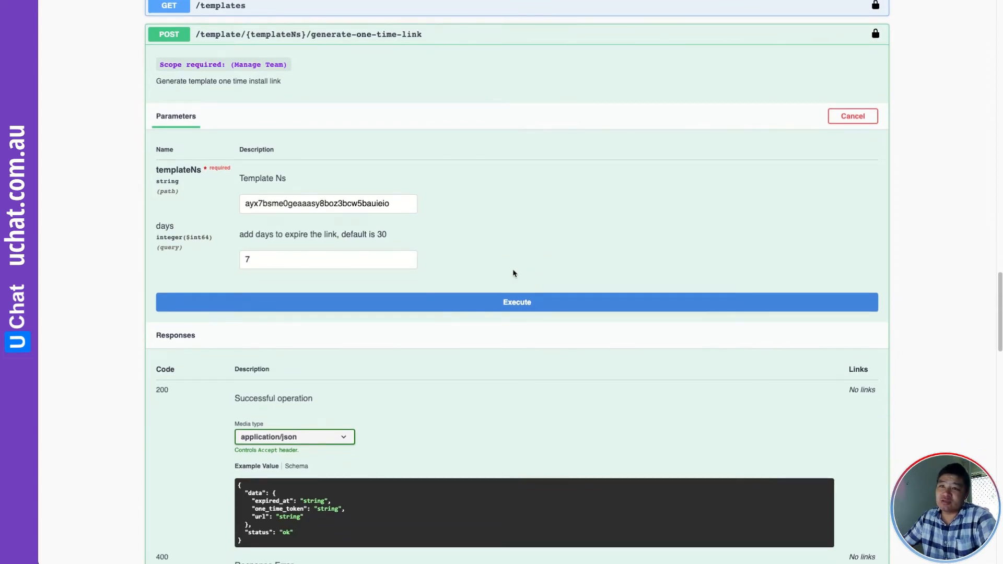
scroll(514, 271, down, 2)
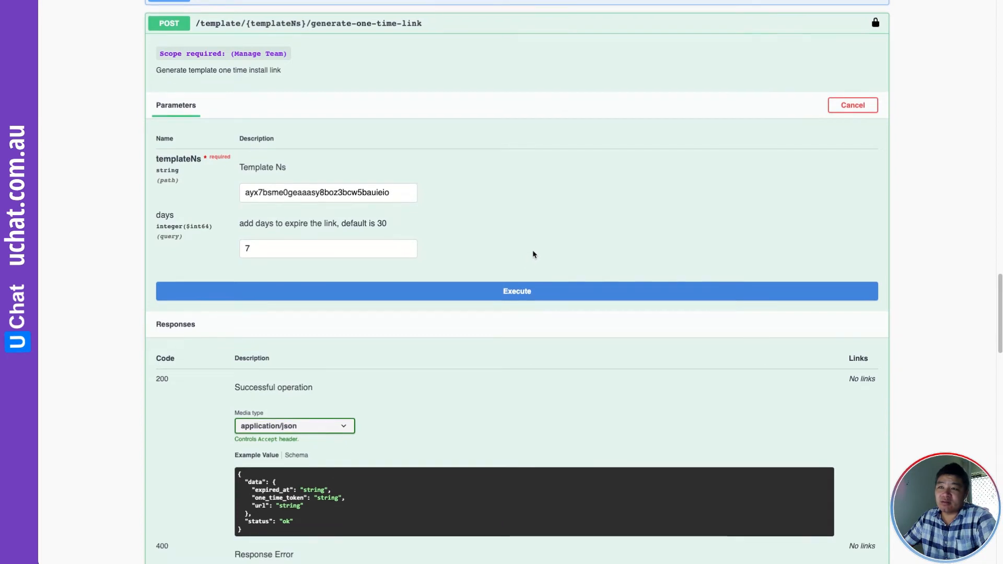
scroll(528, 260, down, 1)
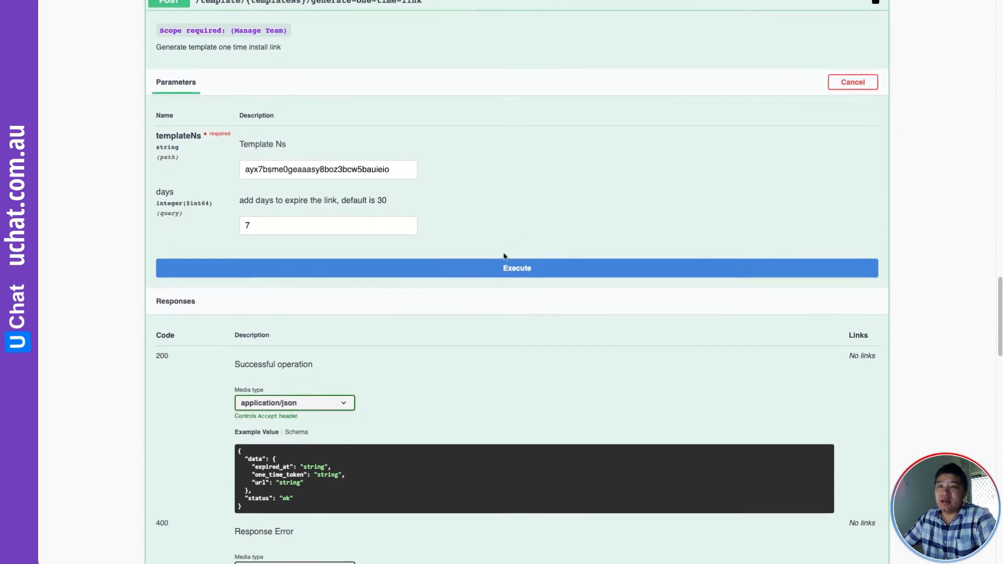
click(528, 266)
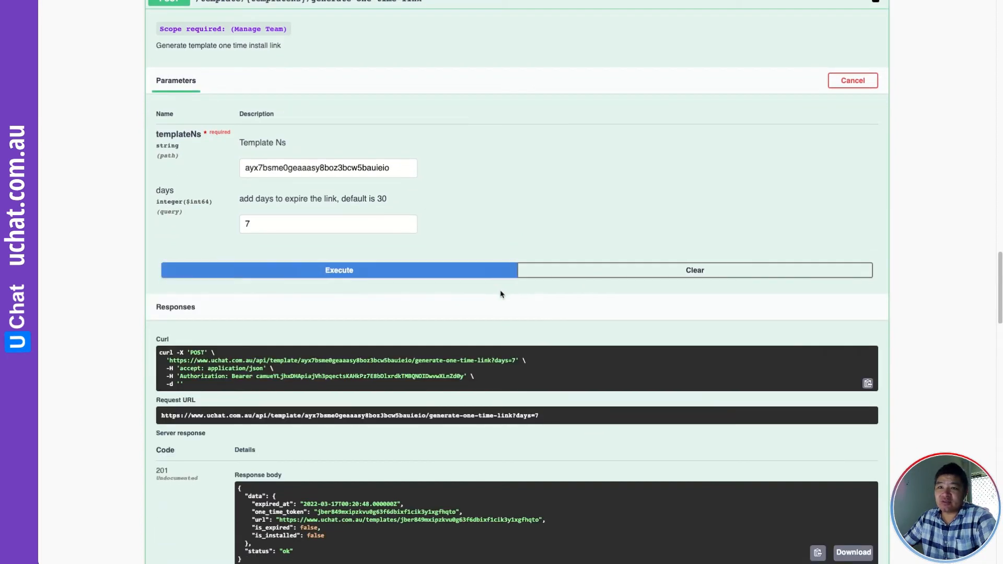
Examine the server response's status code, template URL and expiry date.
scroll(501, 292, down, 3)
scroll(500, 293, down, 3)
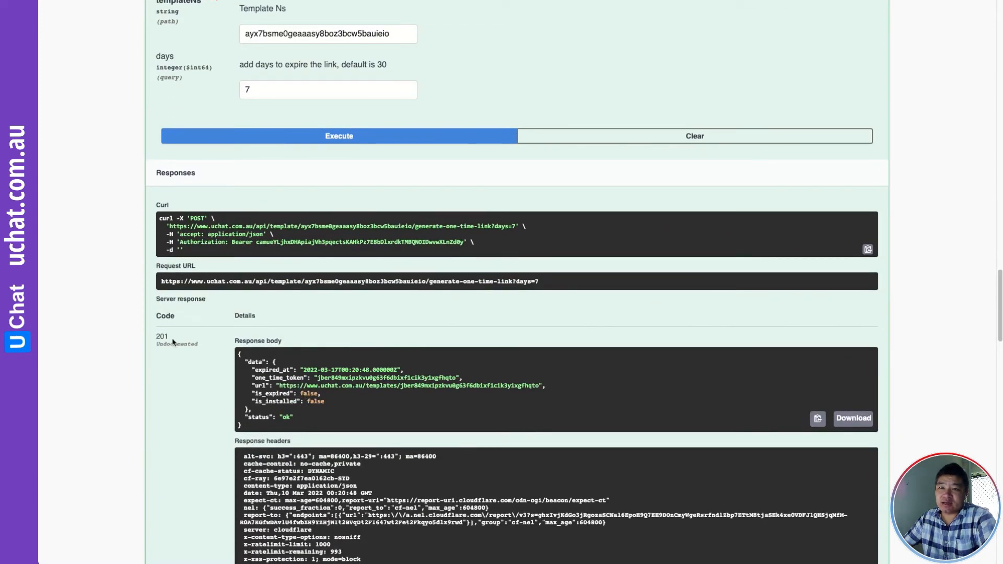
mouse_move(170, 338)
mouse_down()
mouse_move(154, 339)
mouse_move(163, 338)
mouse_up()
click(275, 399)
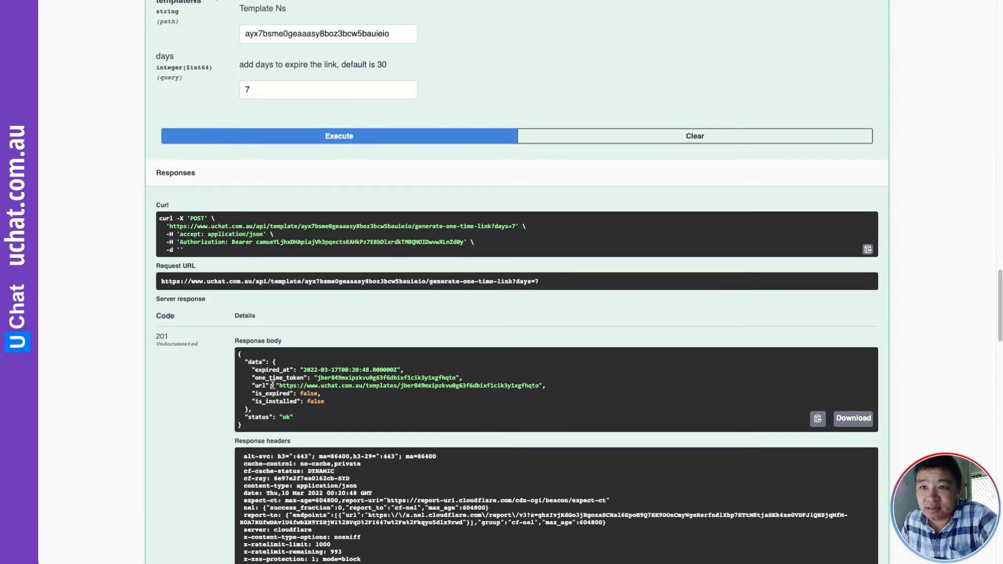
drag(279, 385, 541, 386)
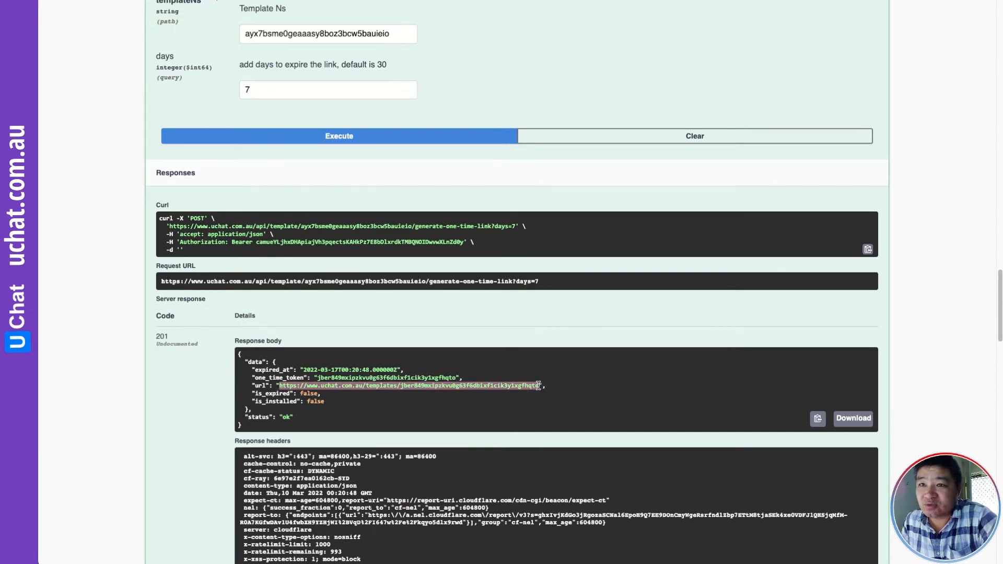
click(371, 370)
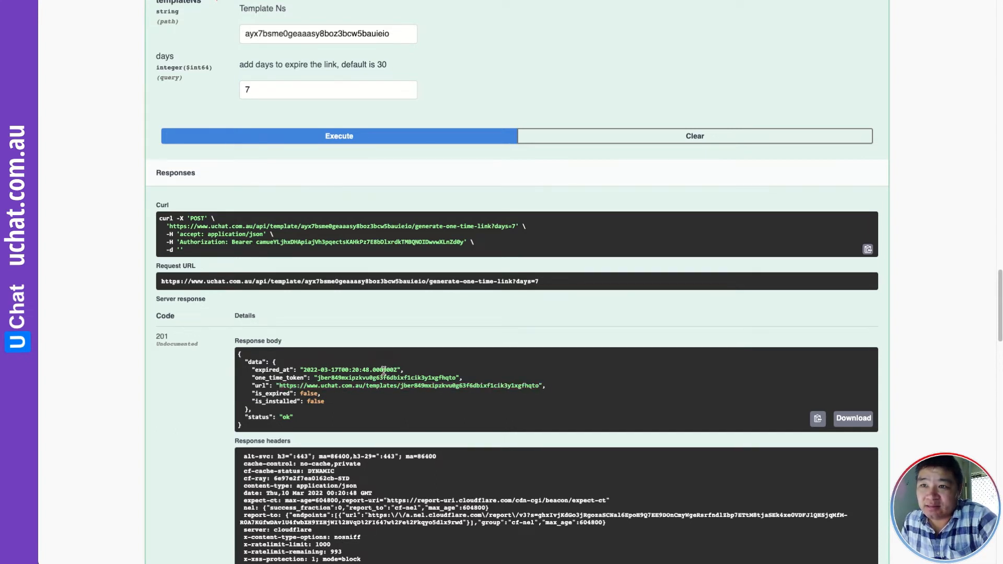
drag(397, 370, 299, 369)
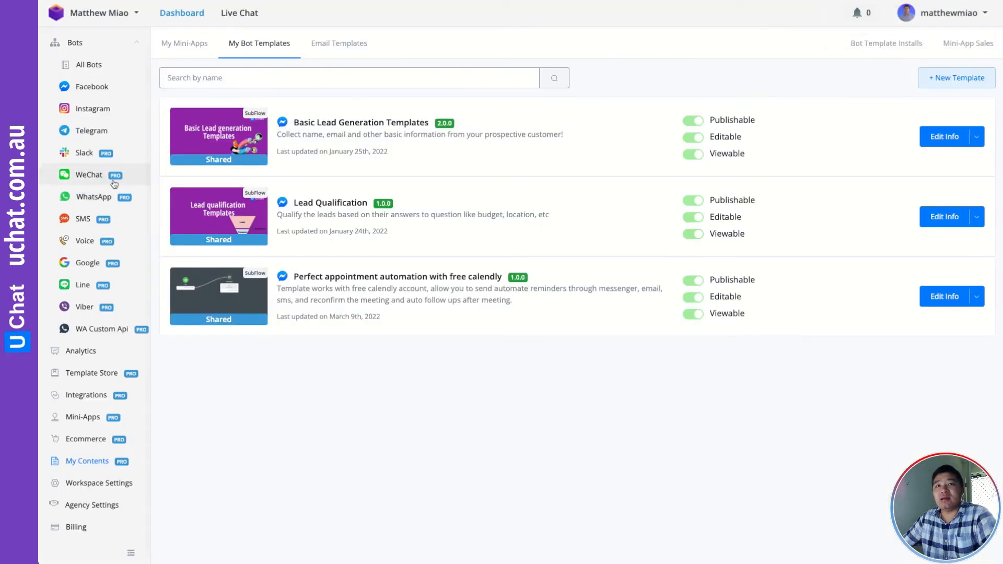
Open the Free Calendly Automation Bots flow from the connected Facebook pages, and switch it to draft editing.
click(99, 87)
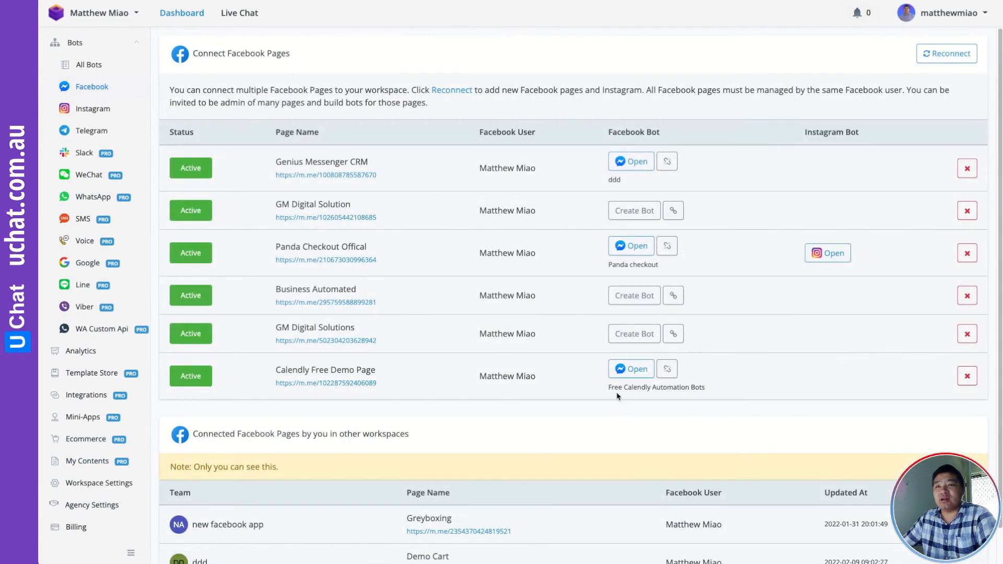
click(635, 370)
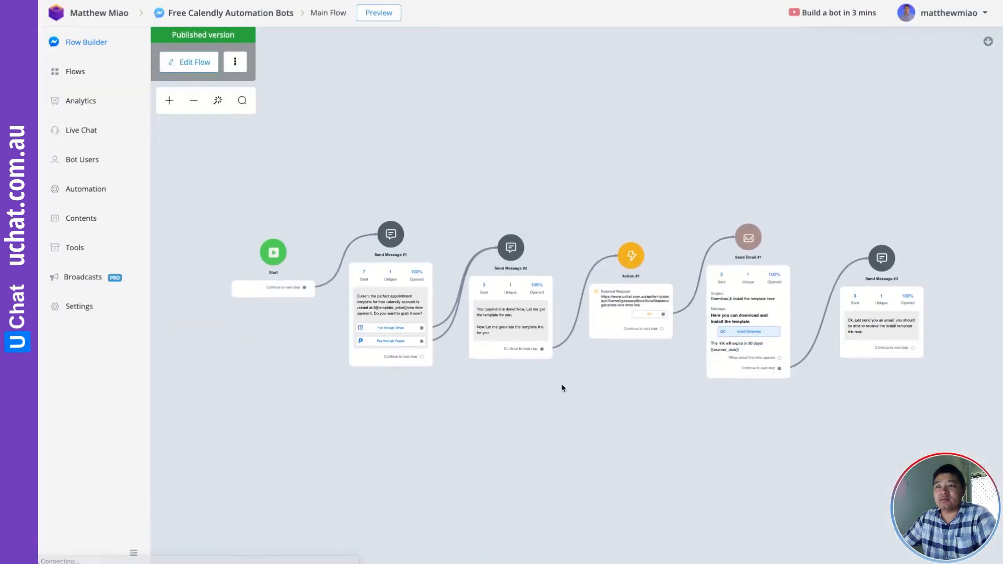
drag(569, 394, 466, 251)
click(189, 61)
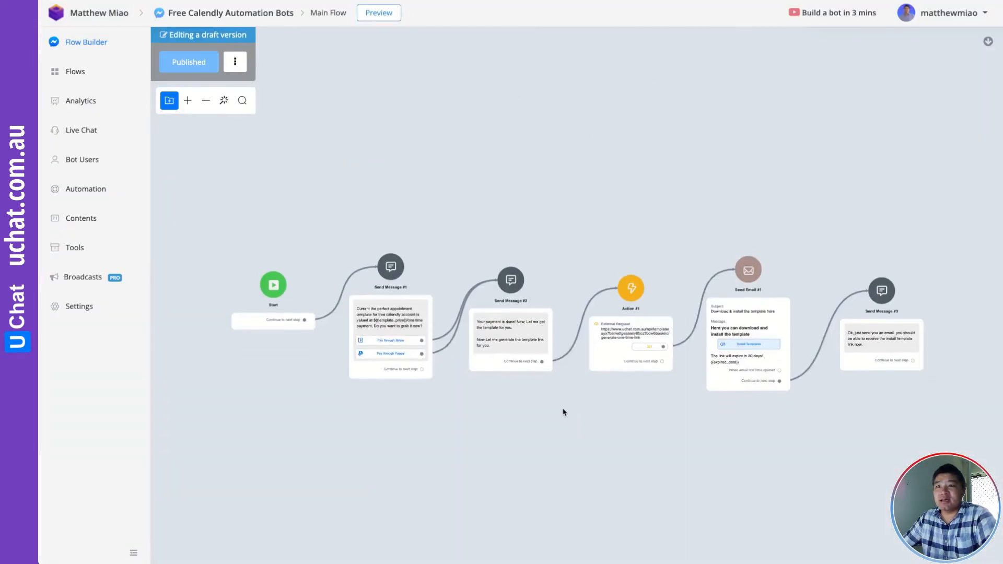
Add a new Action step in the empty area below the flow, and give it an External Request item.
drag(609, 449, 376, 230)
right_click(355, 260)
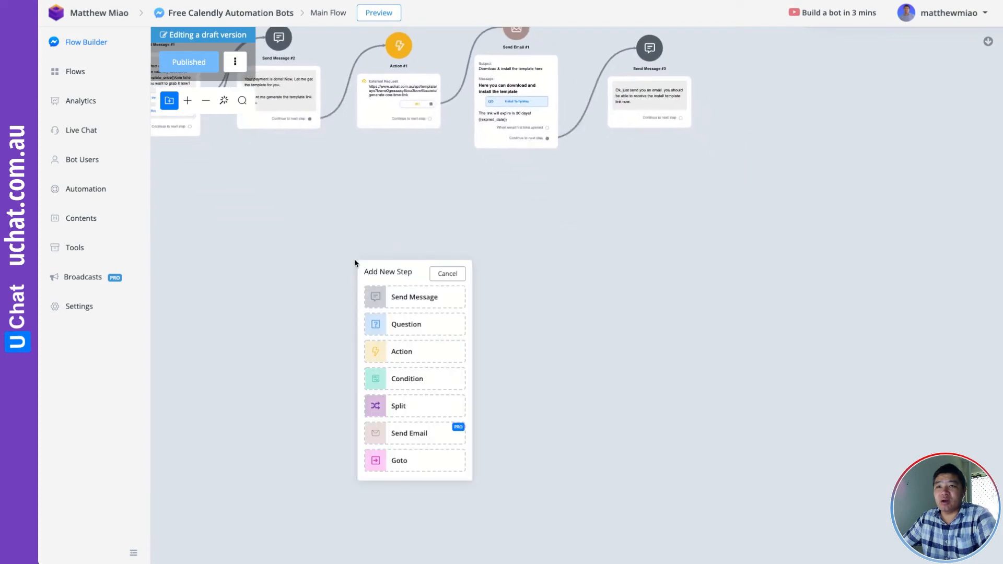
click(402, 356)
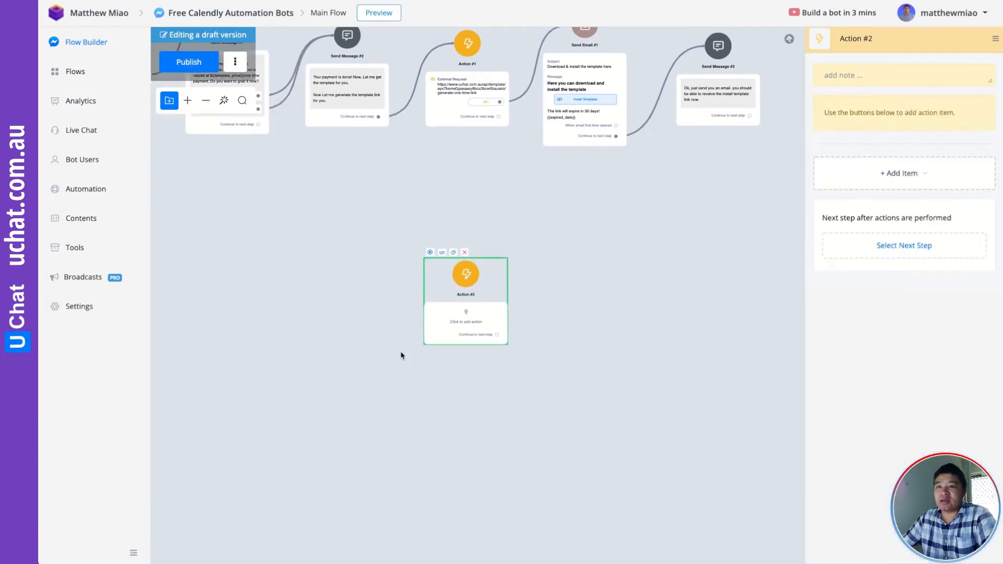
click(899, 177)
mouse_move(857, 224)
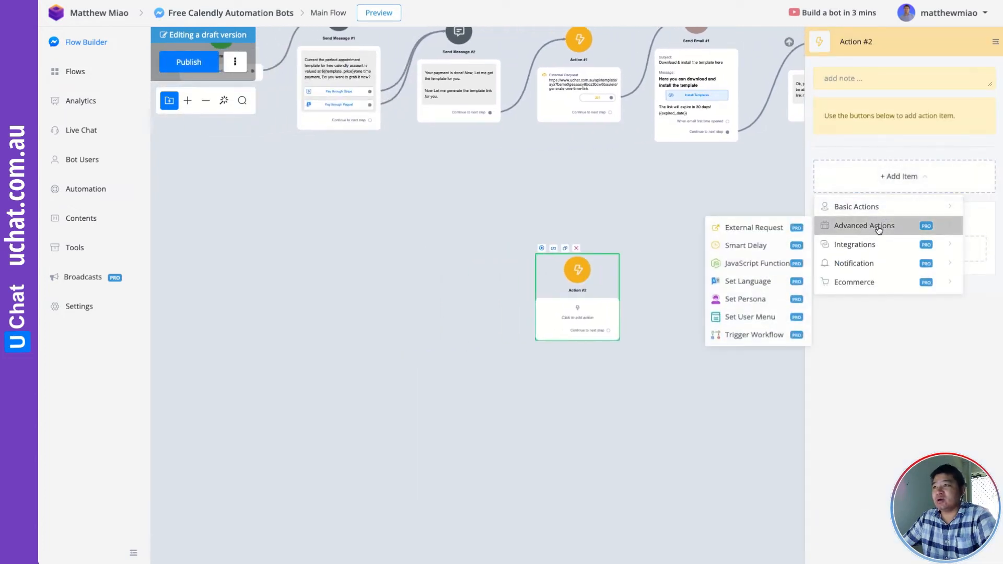
click(742, 229)
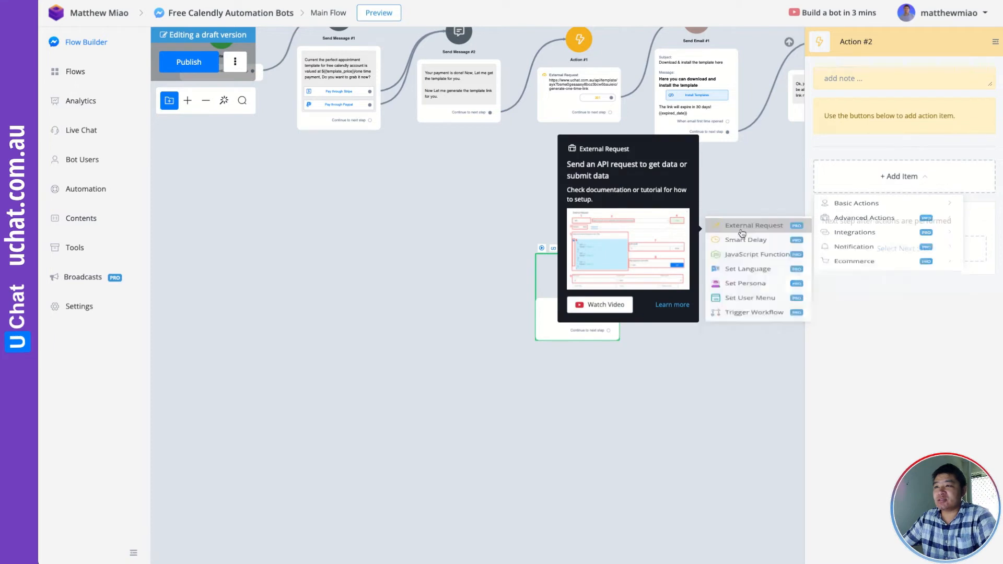
Open the new External Request for editing, and copy the one-time link URL from the curl command in the API docs.
click(864, 142)
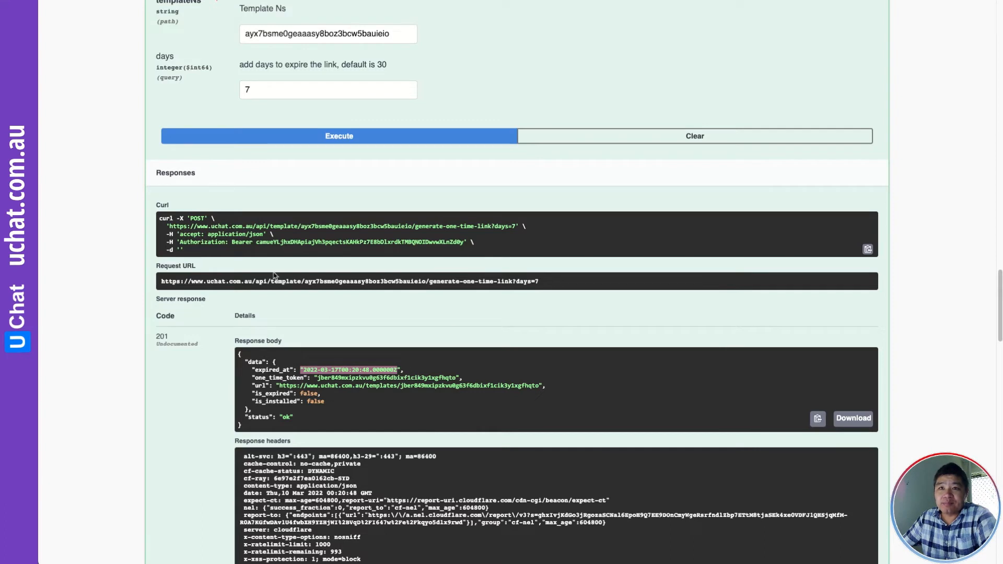
click(284, 241)
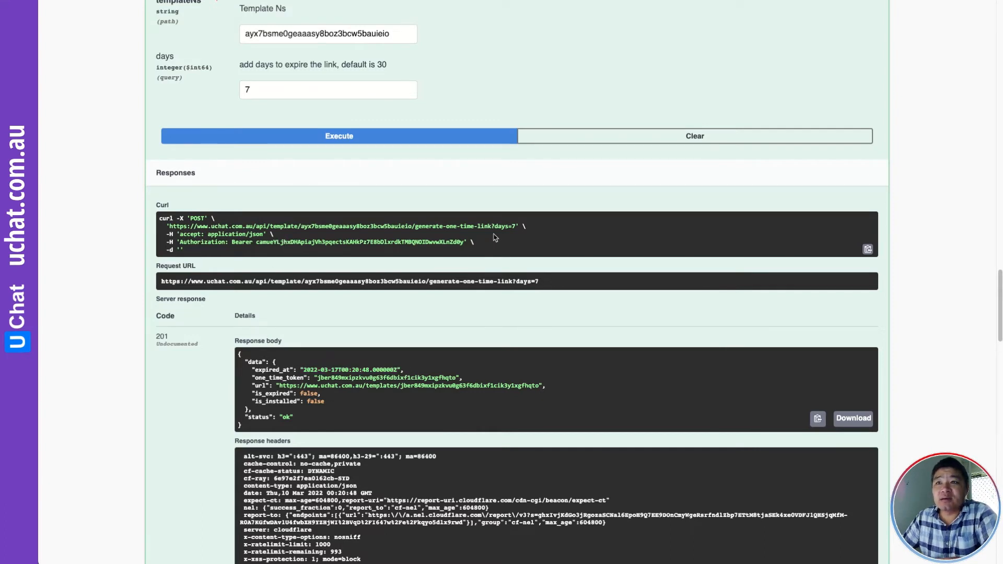
drag(516, 227, 168, 229)
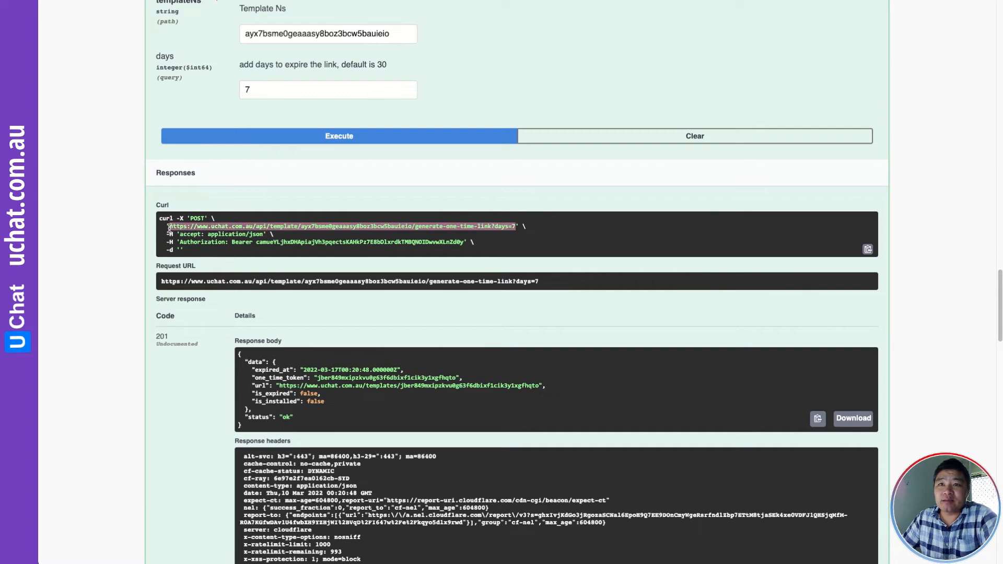
right_click(196, 230)
click(224, 251)
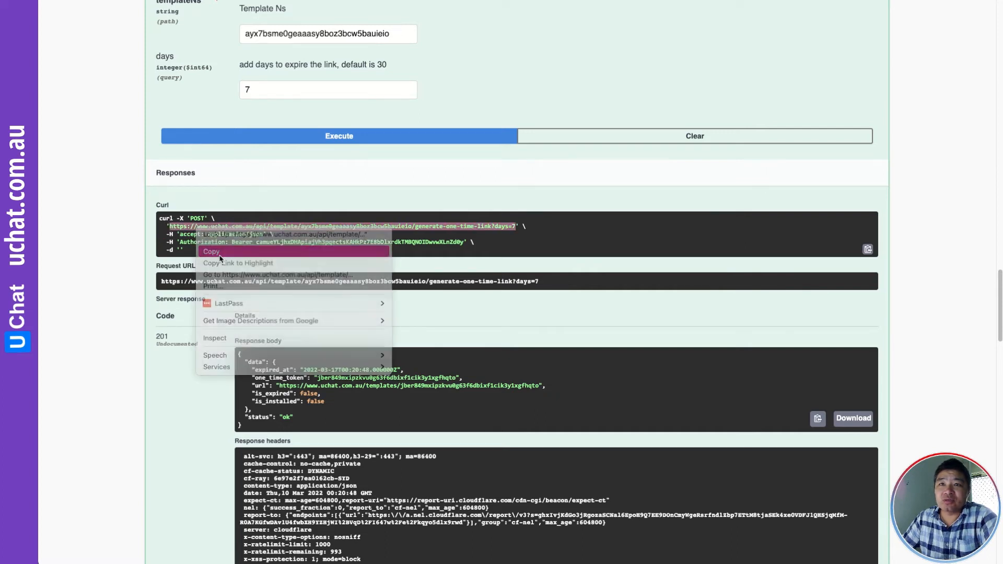
scroll(225, 251, up, 3)
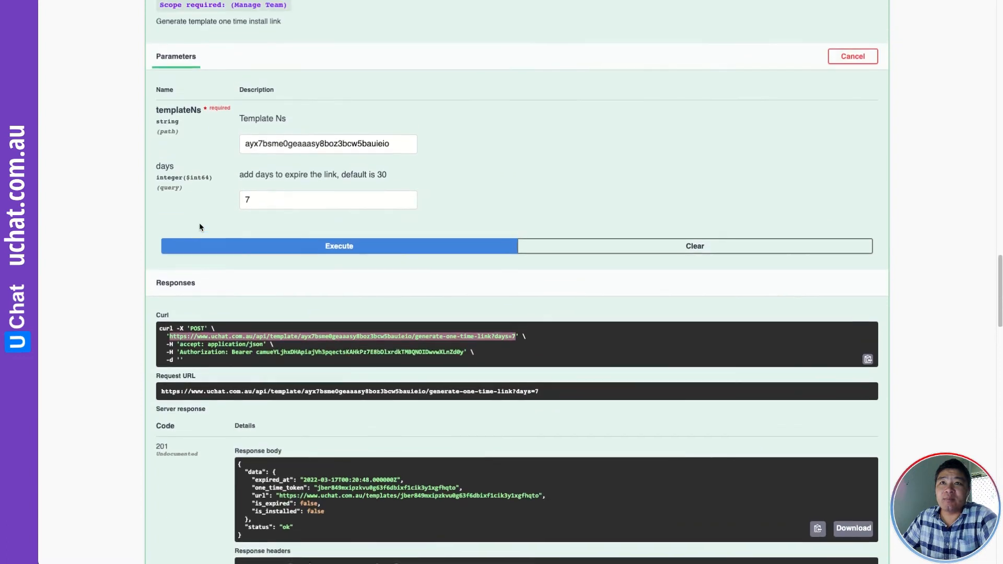
scroll(212, 258, up, 2)
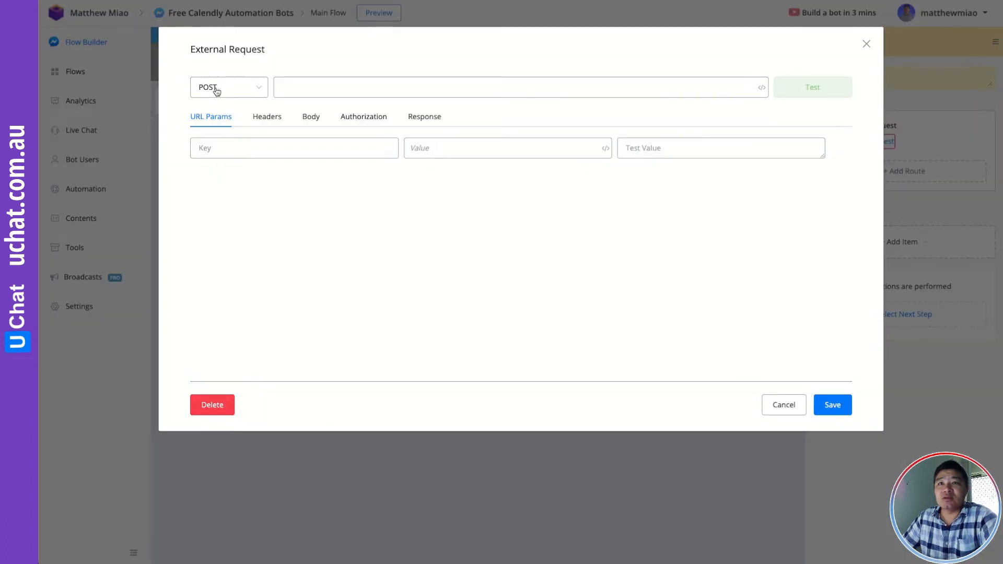
Paste the copied generate-one-time-link address with days=7 as the URL of the POST request.
click(290, 88)
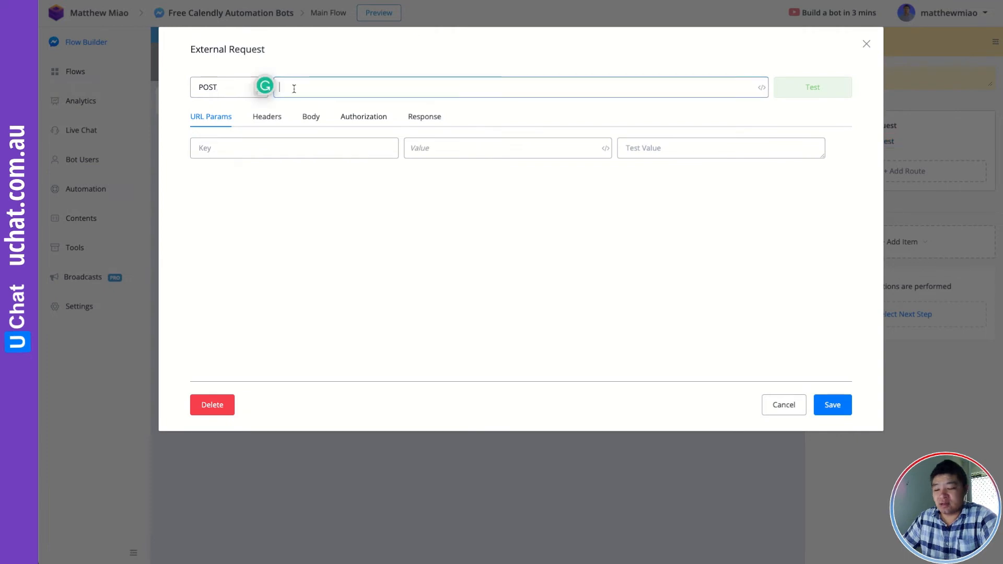
key(ctrl+v)
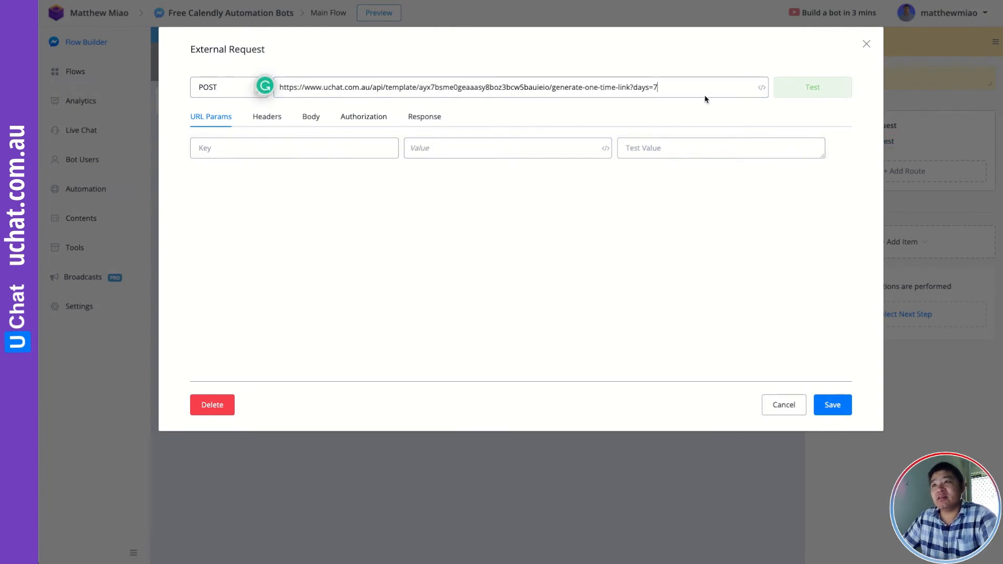
drag(633, 87, 666, 82)
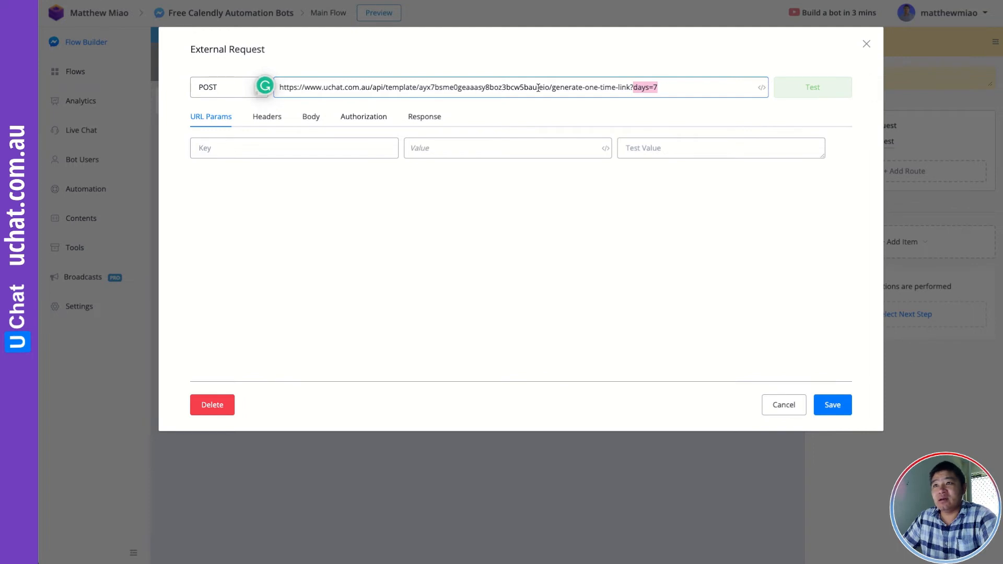
drag(549, 87, 418, 87)
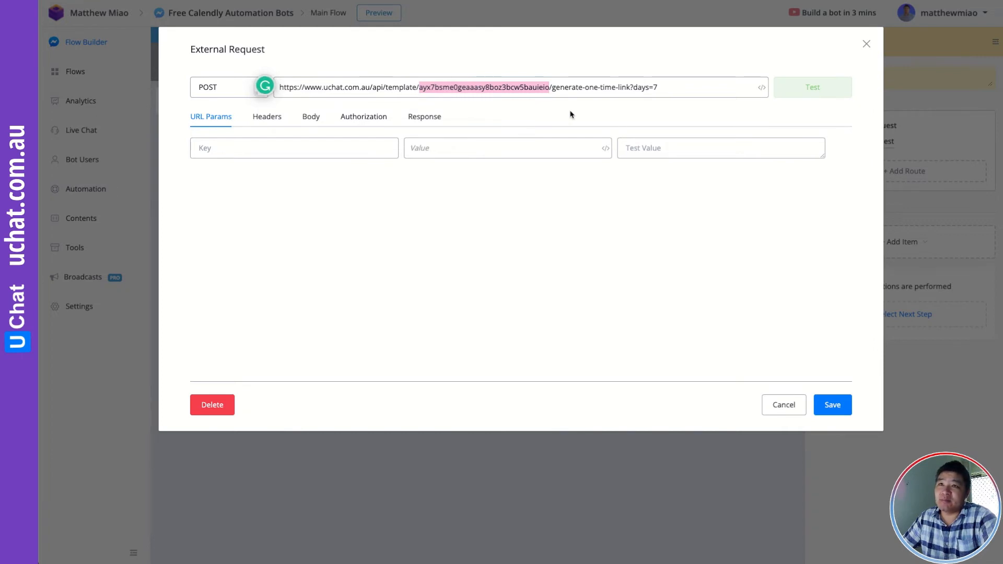
click(579, 96)
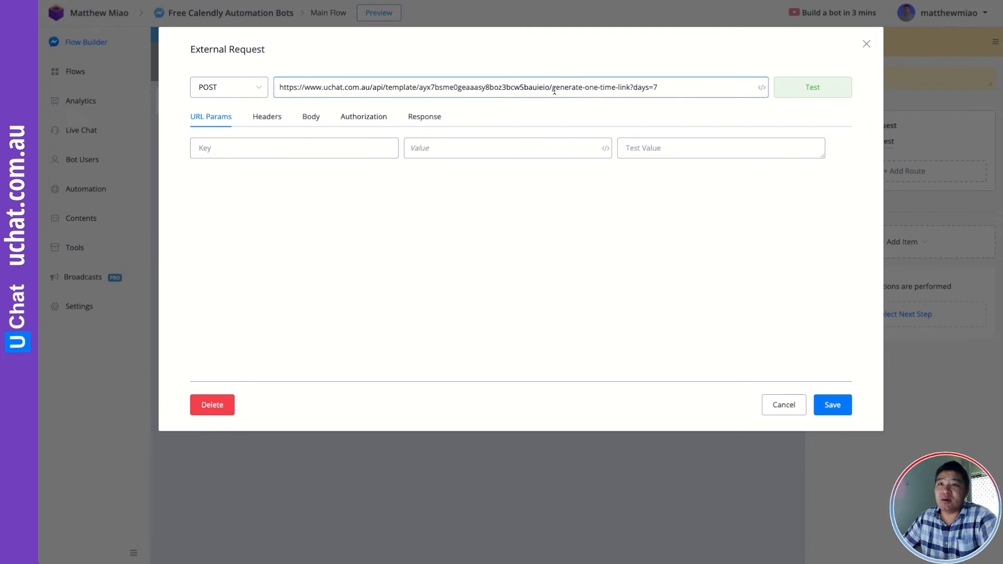
Set the External Request's authorization type to Bearer Token.
click(388, 114)
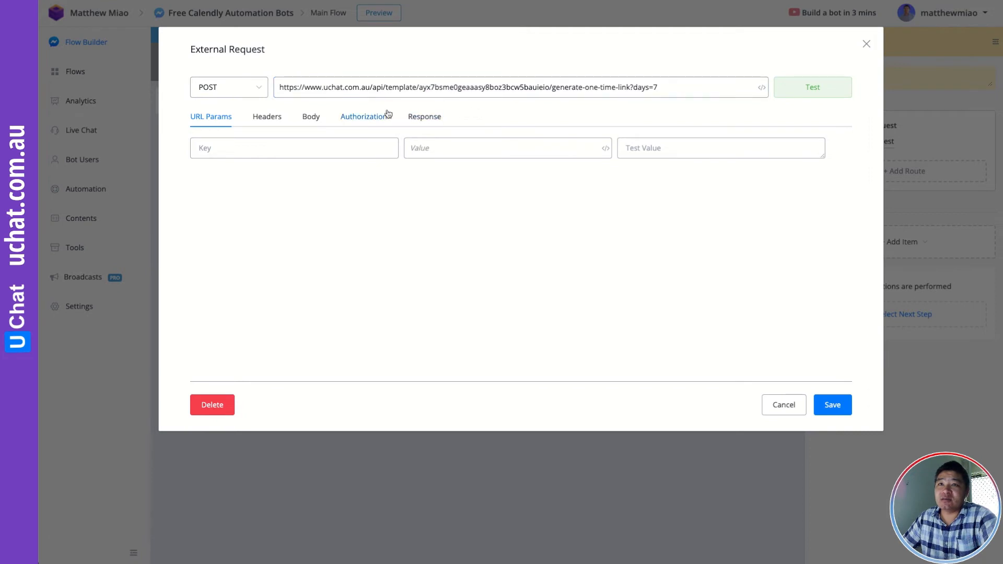
click(358, 120)
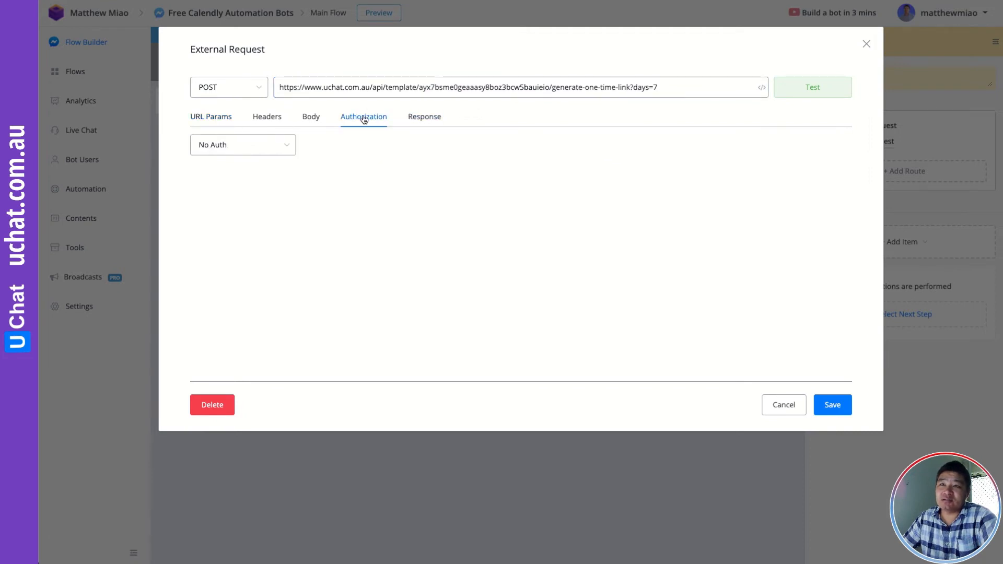
click(251, 149)
click(225, 228)
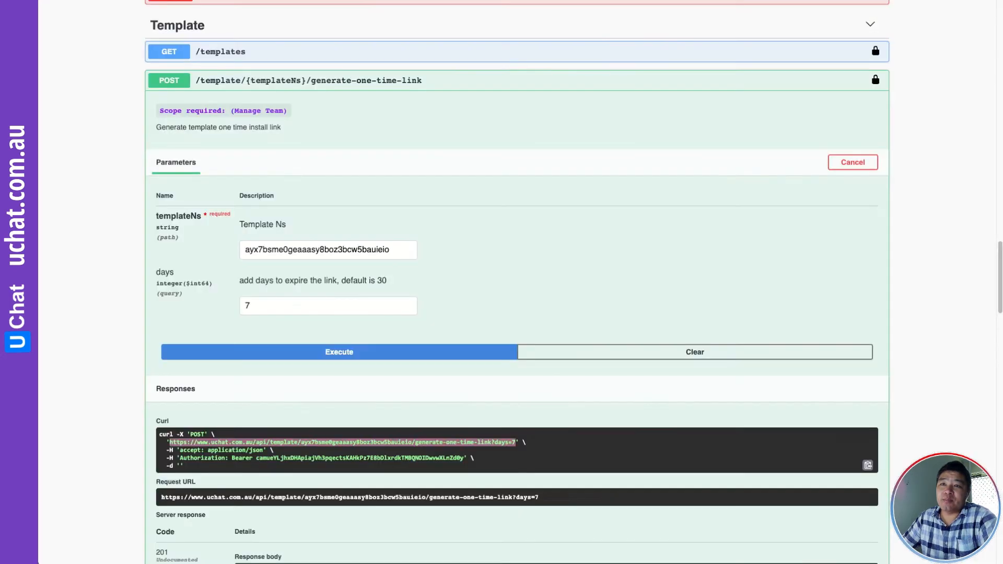
Copy the bearer token from the API docs' curl command and paste it as the request's token and its test value.
scroll(225, 397, down, 2)
click(226, 397)
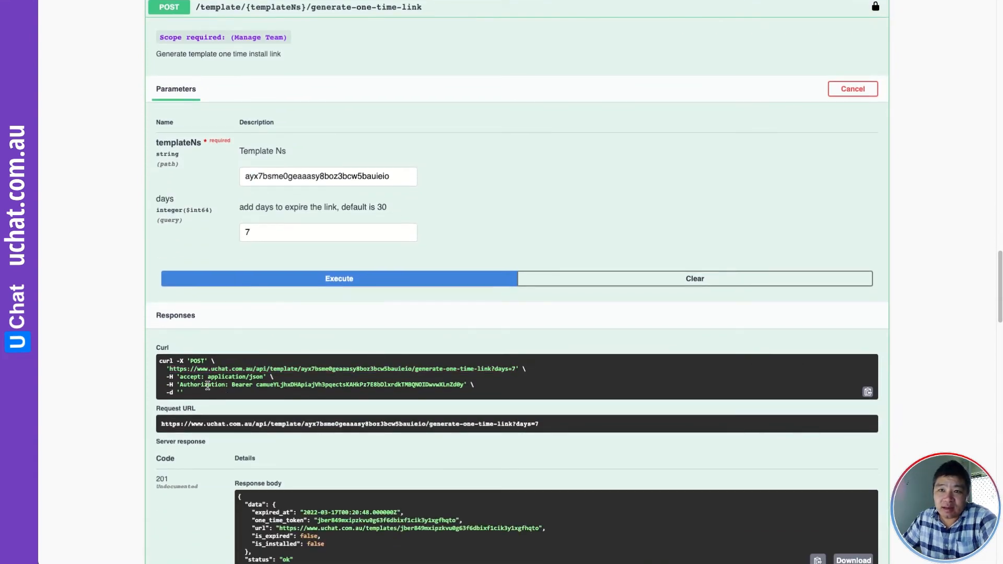
drag(182, 384, 466, 385)
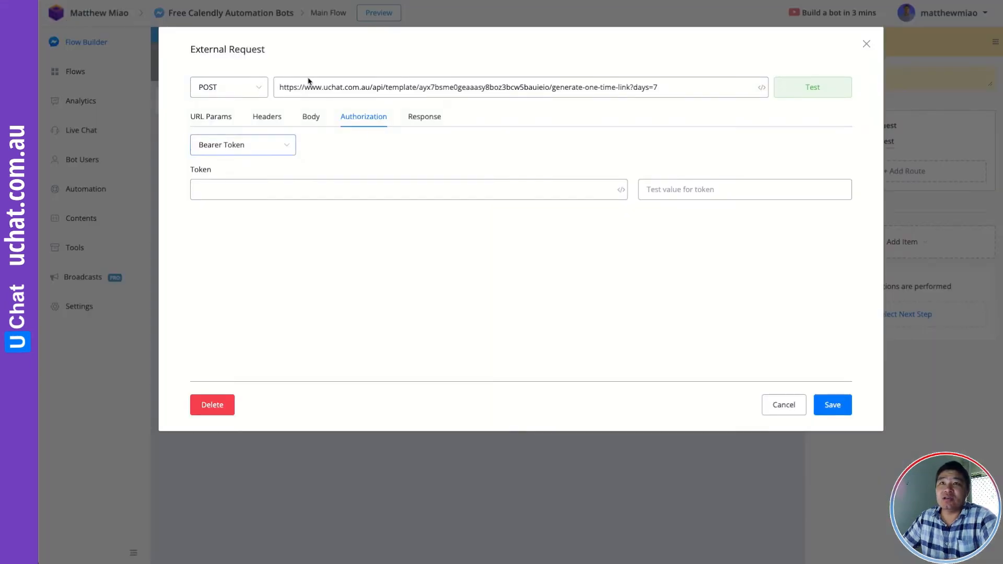
click(266, 190)
key(ctrl+v)
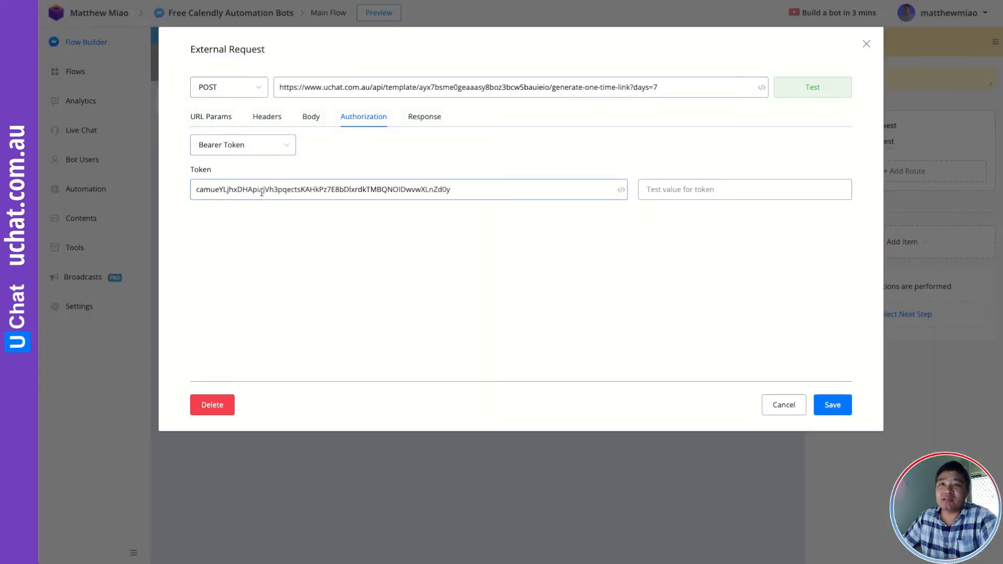
click(673, 191)
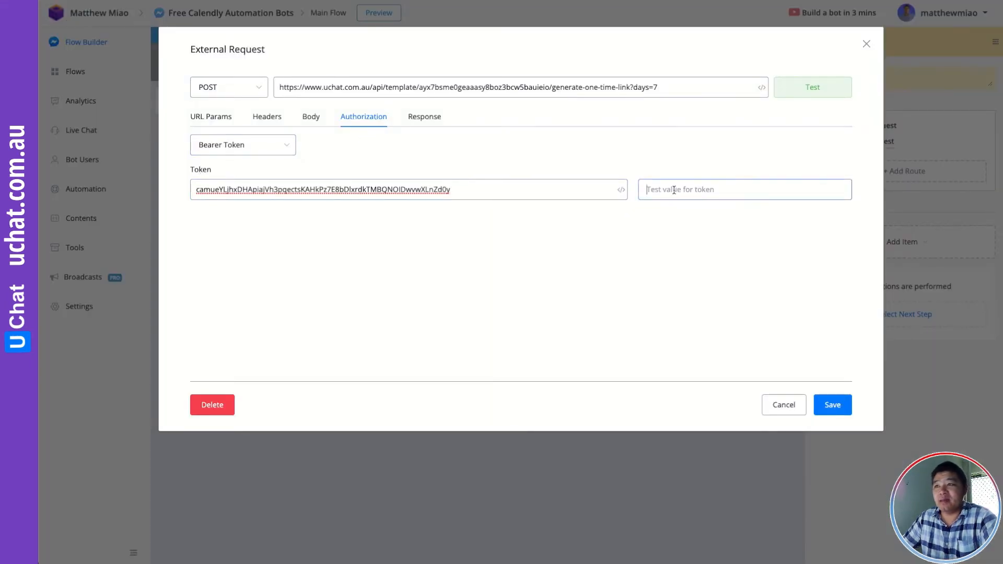
key(ctrl+v)
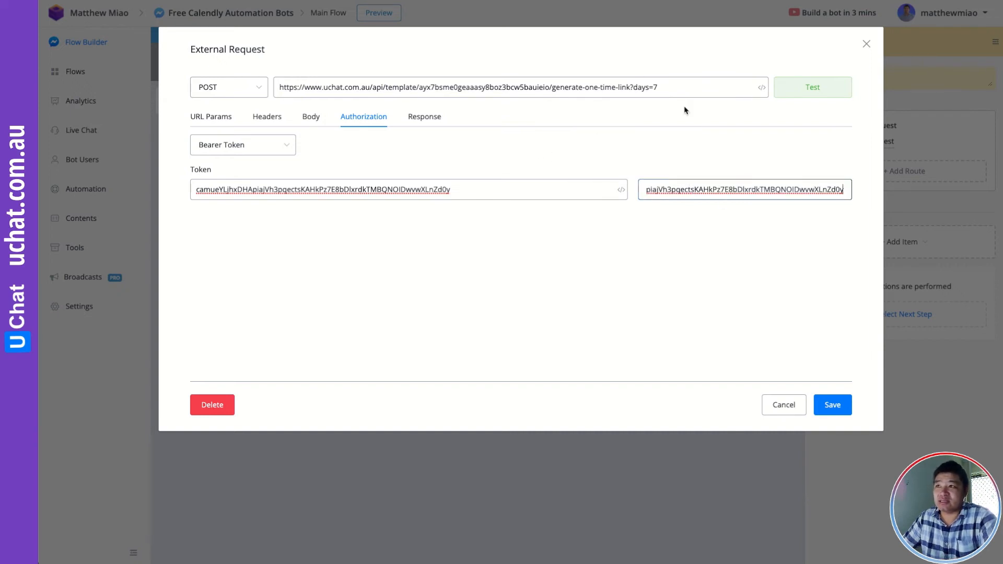
Test the External Request, select the url value in the response, and check its JSON path $.data.url.
click(831, 90)
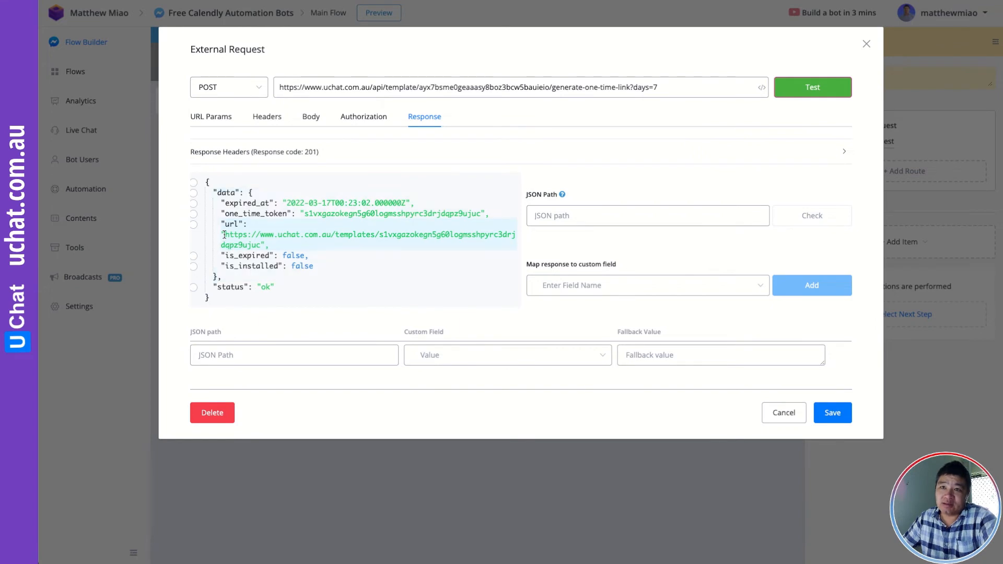
click(194, 226)
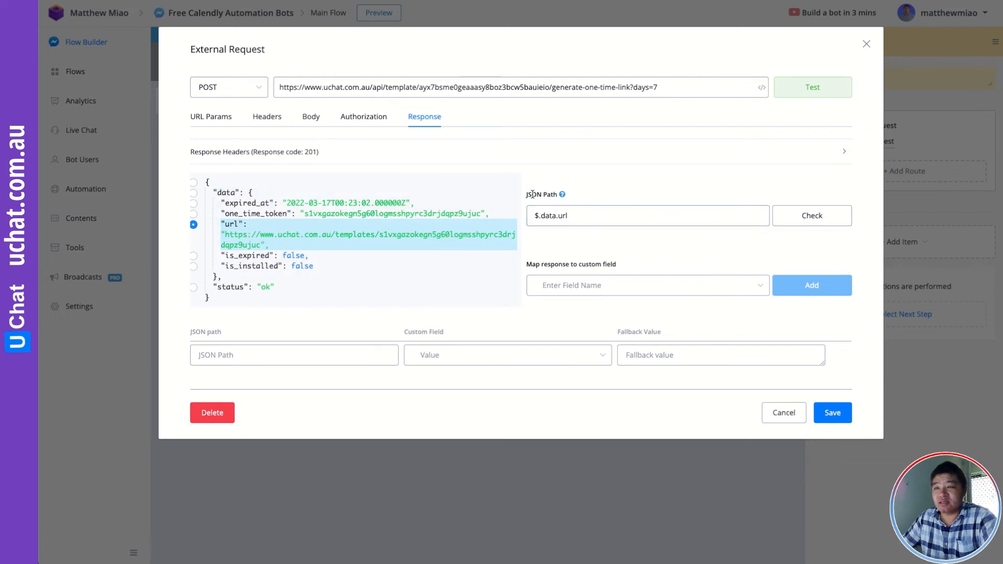
click(811, 219)
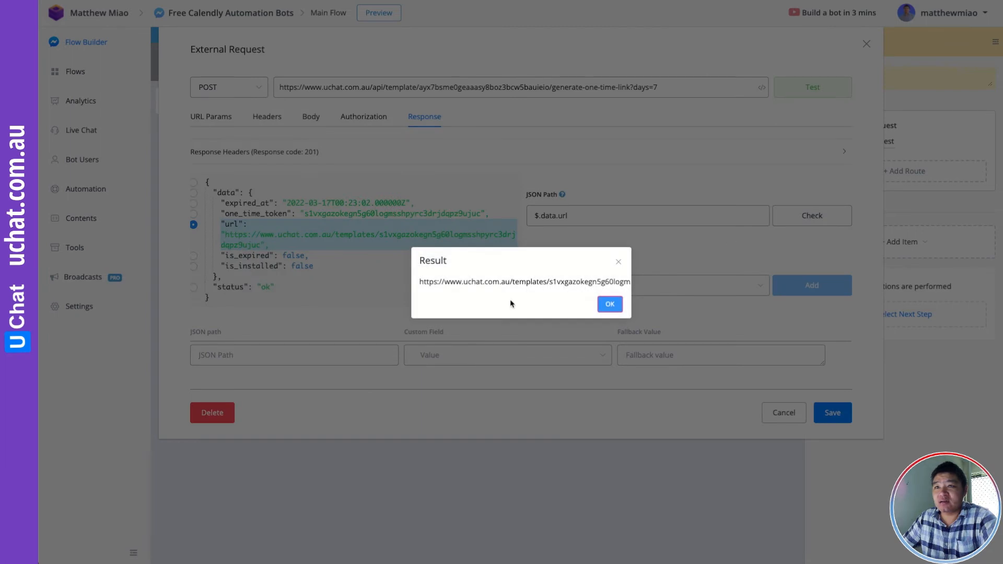
click(609, 304)
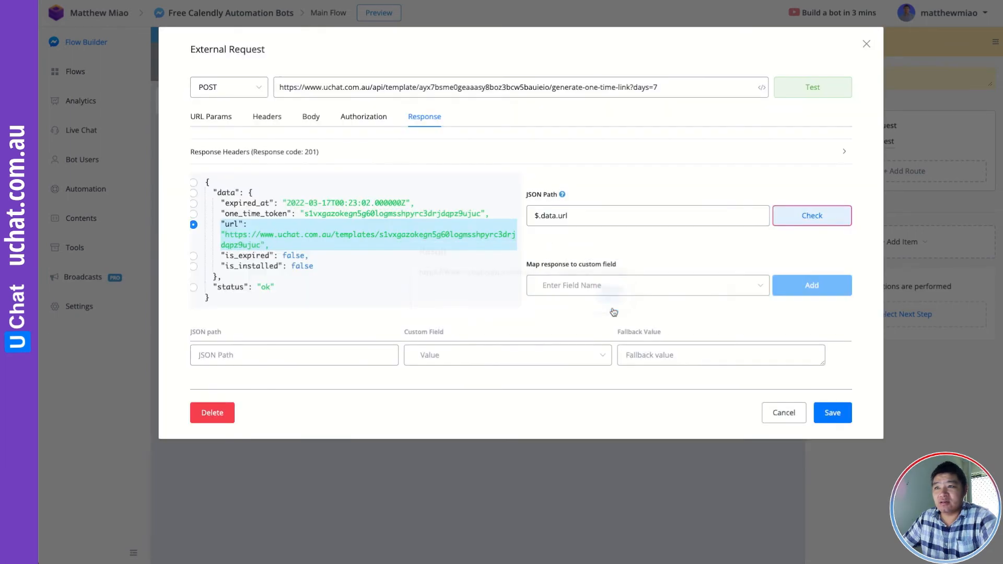
Map the $.data.url response value to the template_url custom field.
click(583, 286)
scroll(600, 339, down, 3)
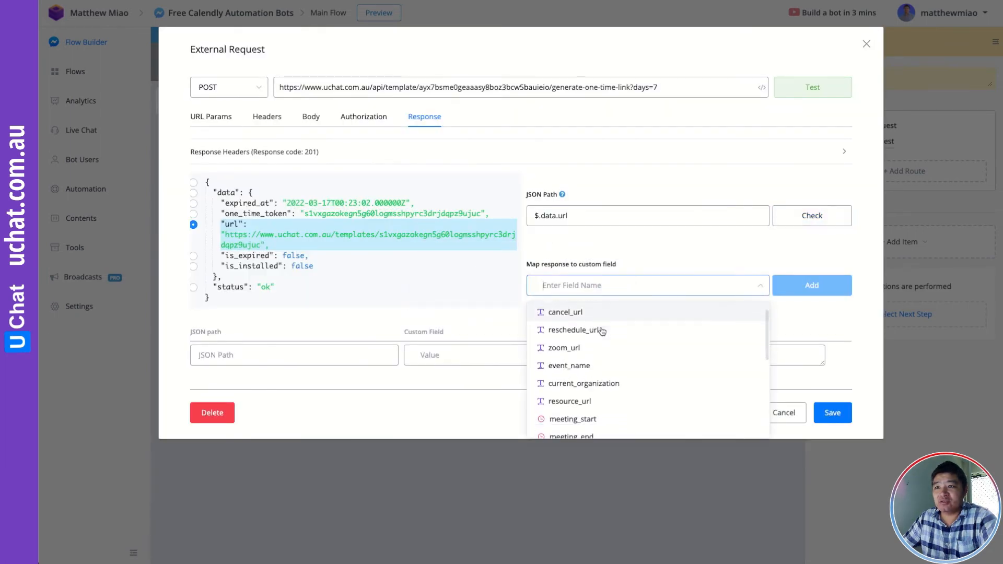
scroll(599, 352, down, 4)
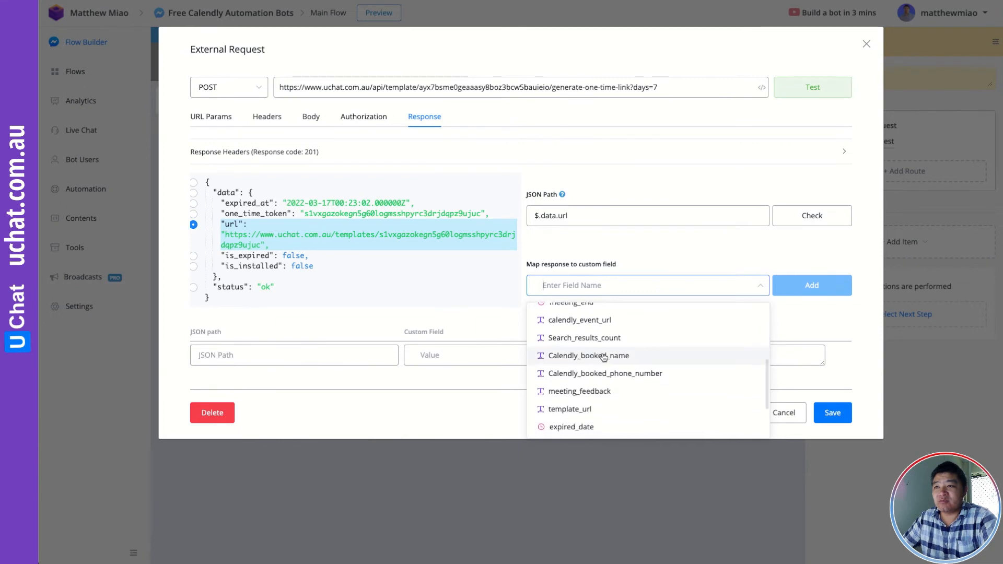
click(582, 361)
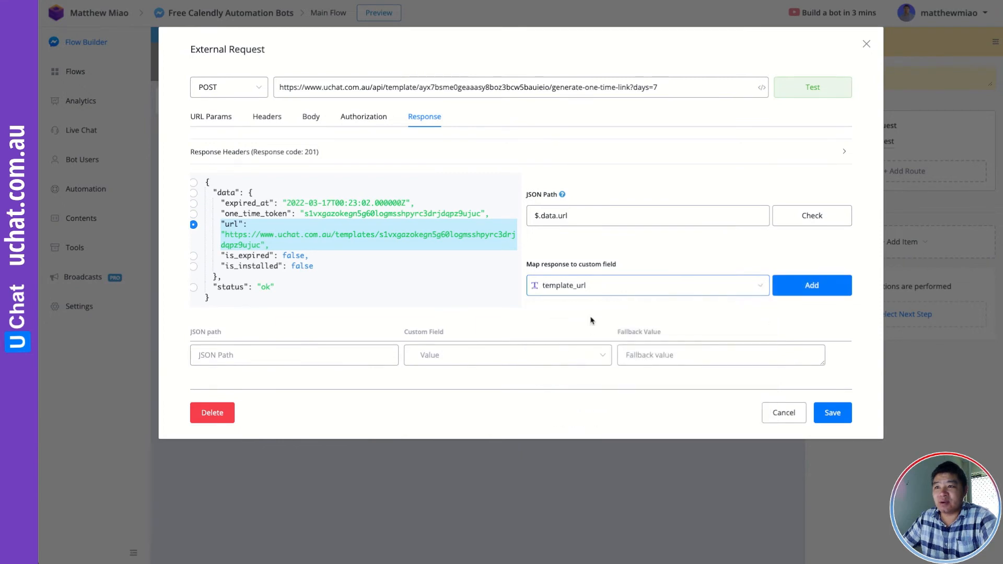
click(812, 286)
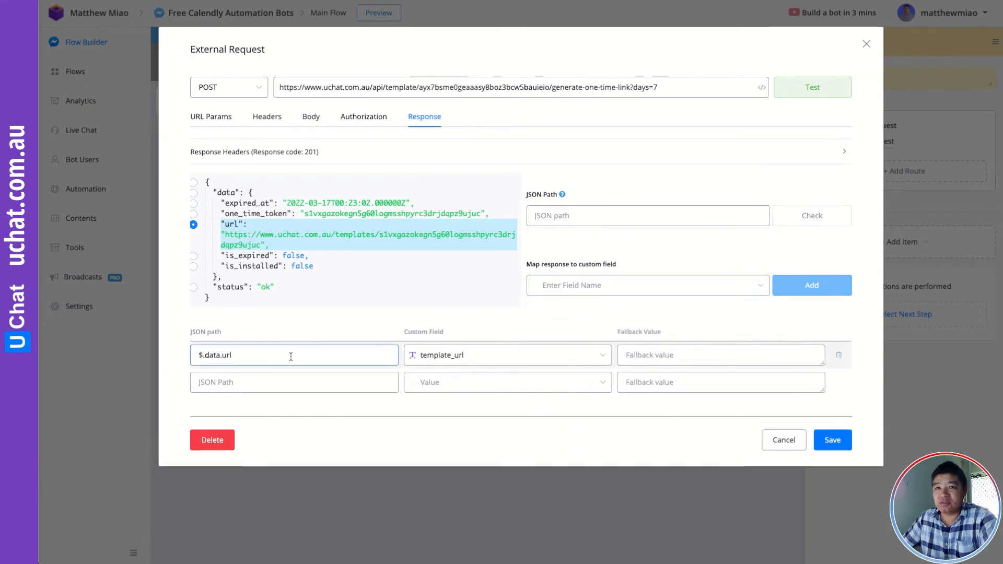
Map the $.data.expired_at response value to the expired_date custom field, and save the External Request.
click(193, 203)
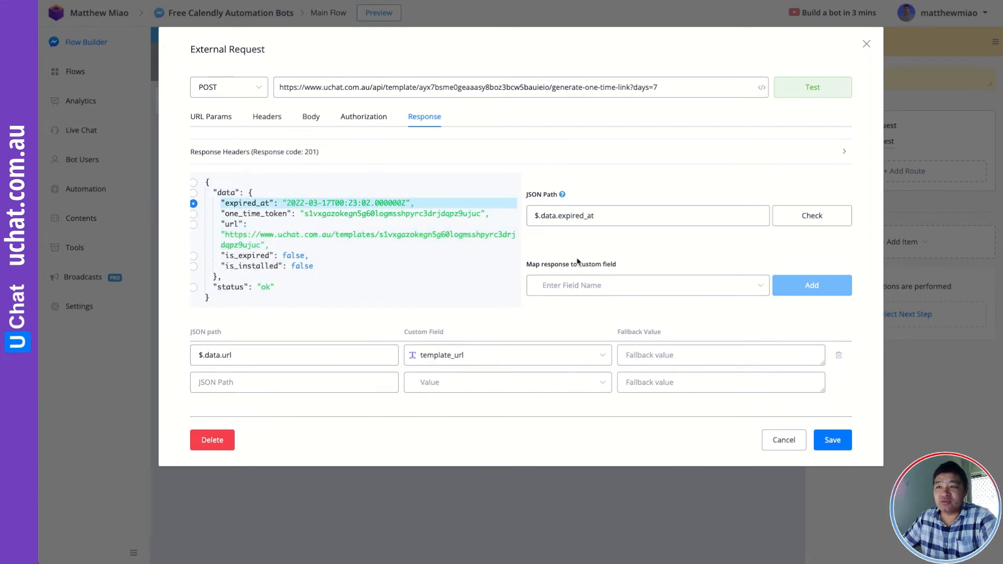
click(578, 289)
scroll(587, 356, down, 5)
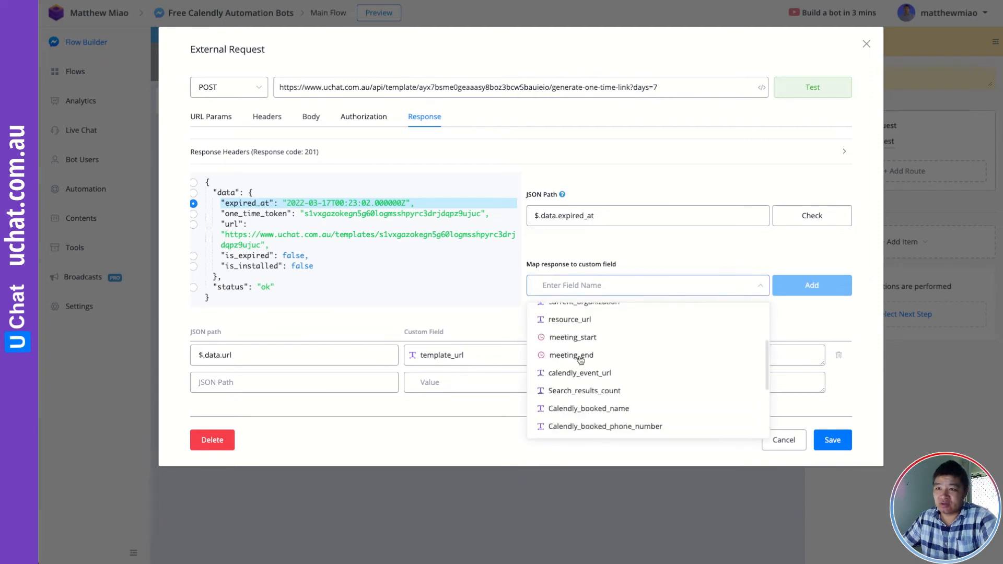
click(586, 351)
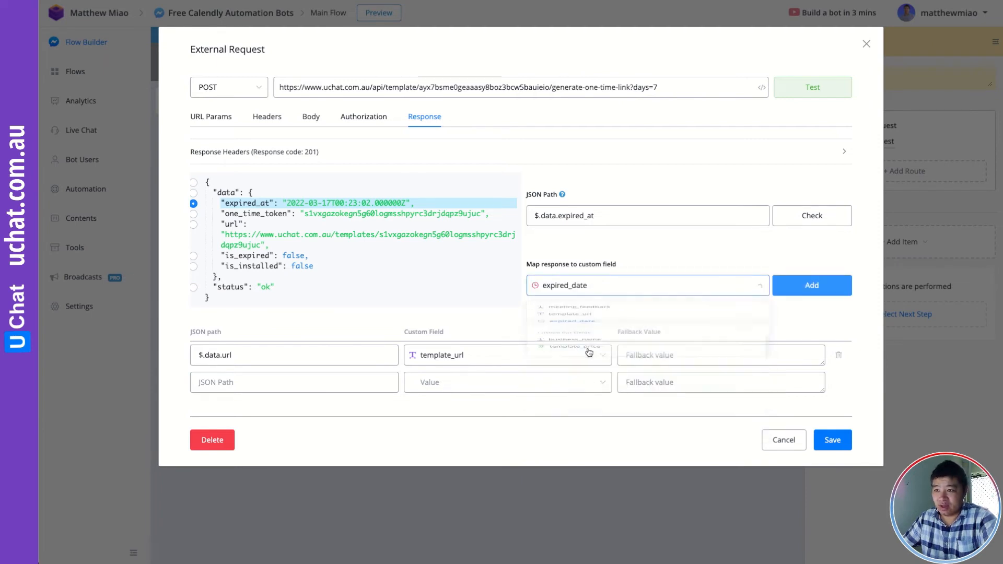
click(811, 285)
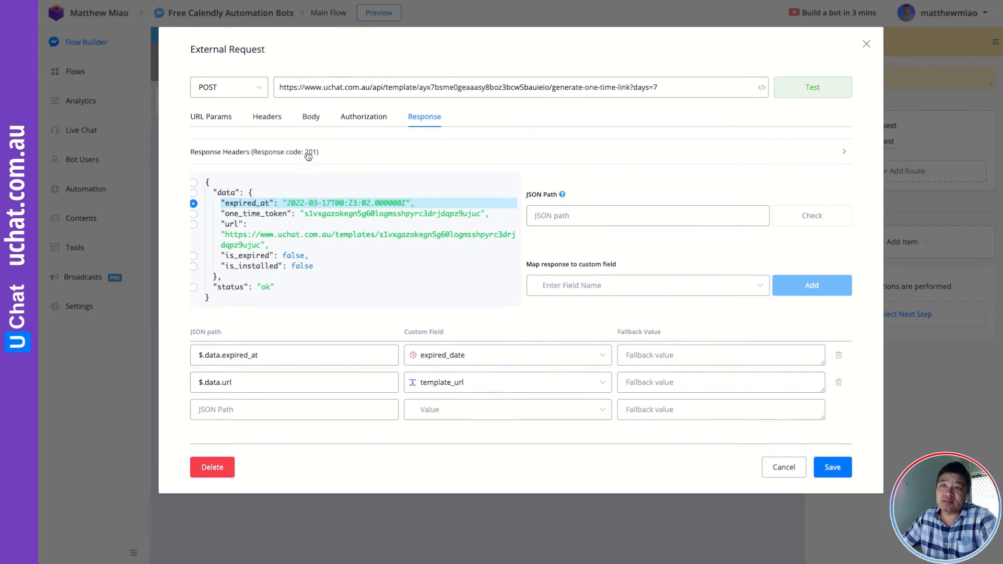
click(834, 468)
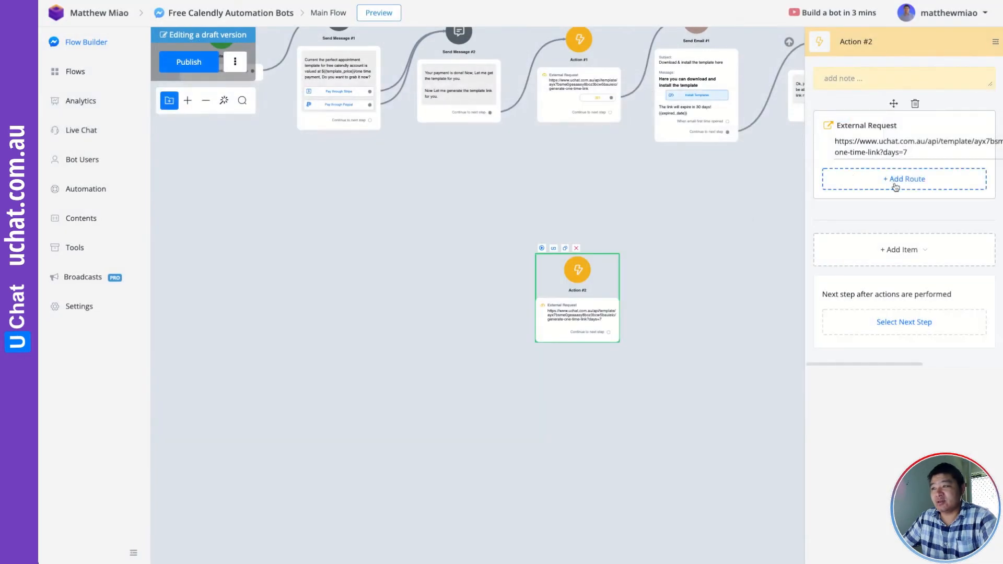
Add a route to the External Request for response codes starting with 201, and save it without a next step.
click(895, 183)
click(514, 171)
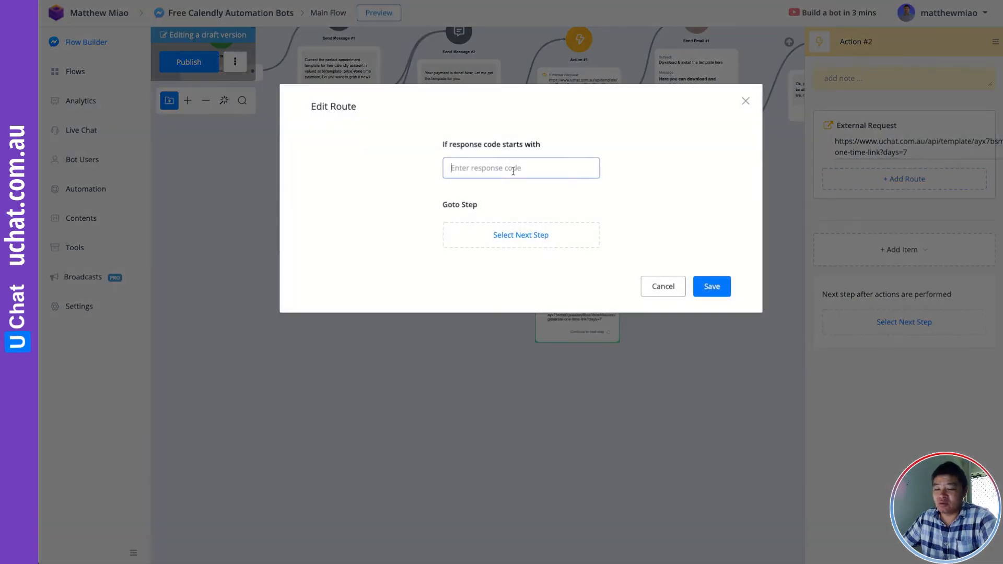
text(201)
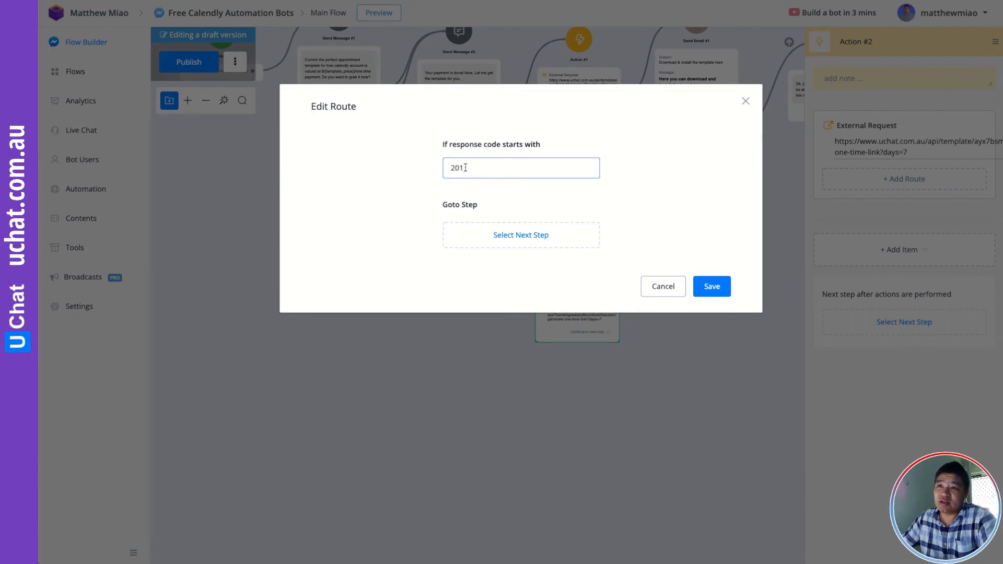
click(712, 288)
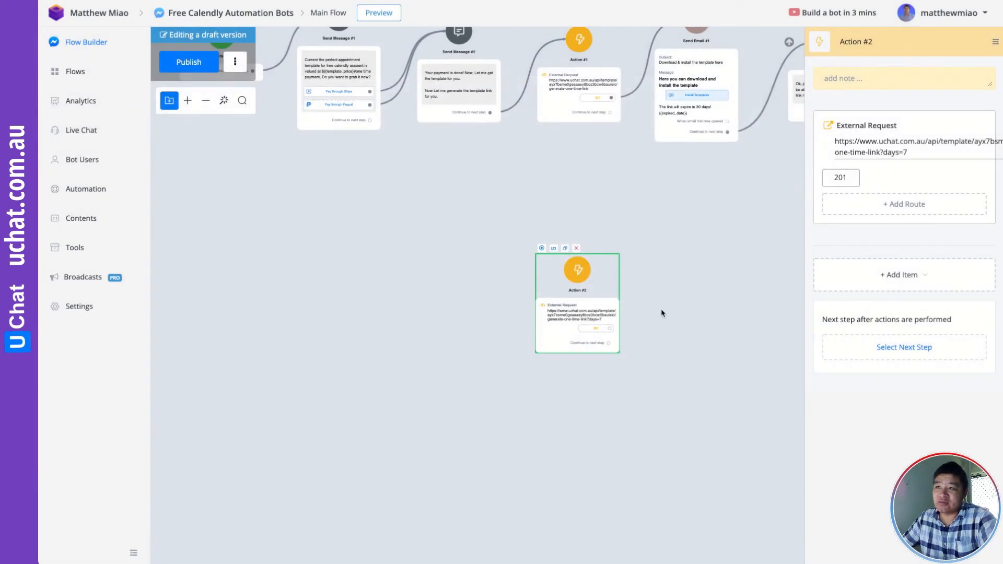
Connect the 201 route of the Action #2 External Request to a new Send Message step.
scroll(658, 321, up, 6)
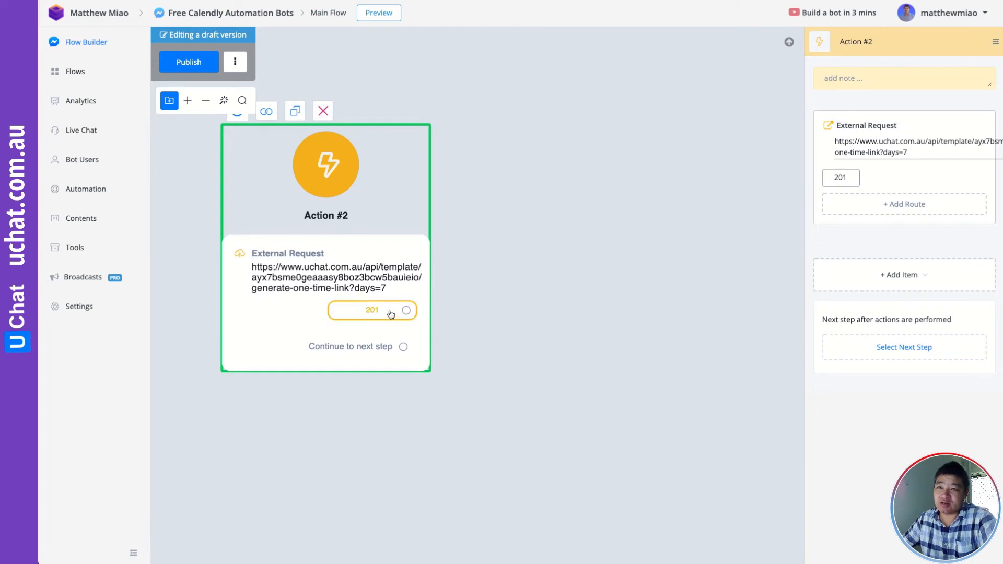
scroll(434, 308, down, 2)
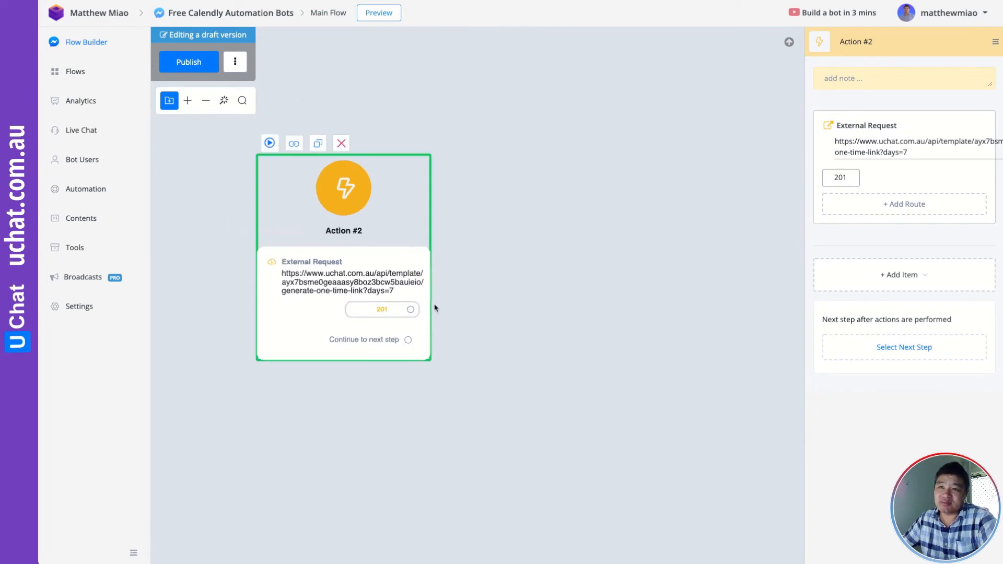
scroll(479, 298, up, 1)
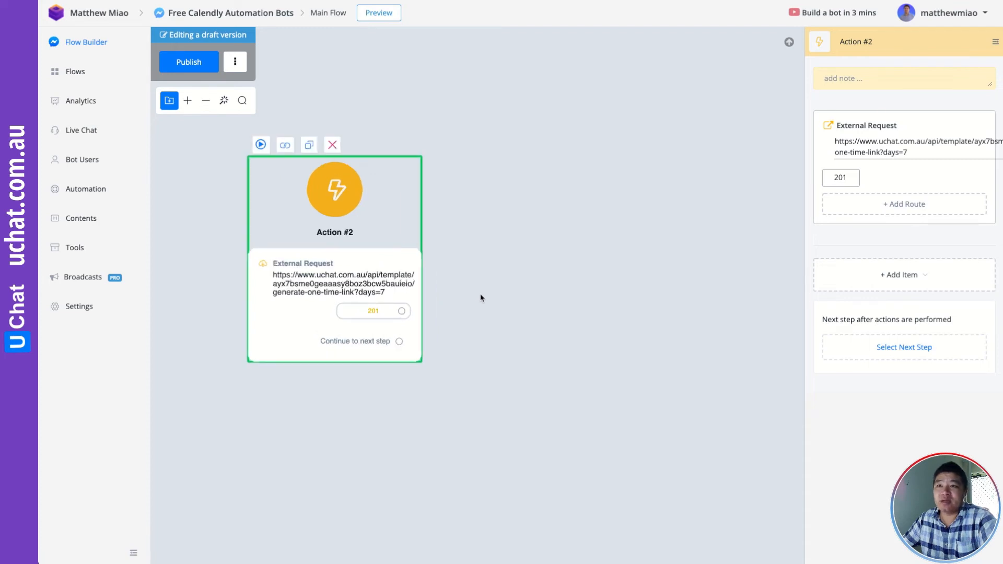
scroll(502, 292, down, 1)
drag(528, 287, 491, 284)
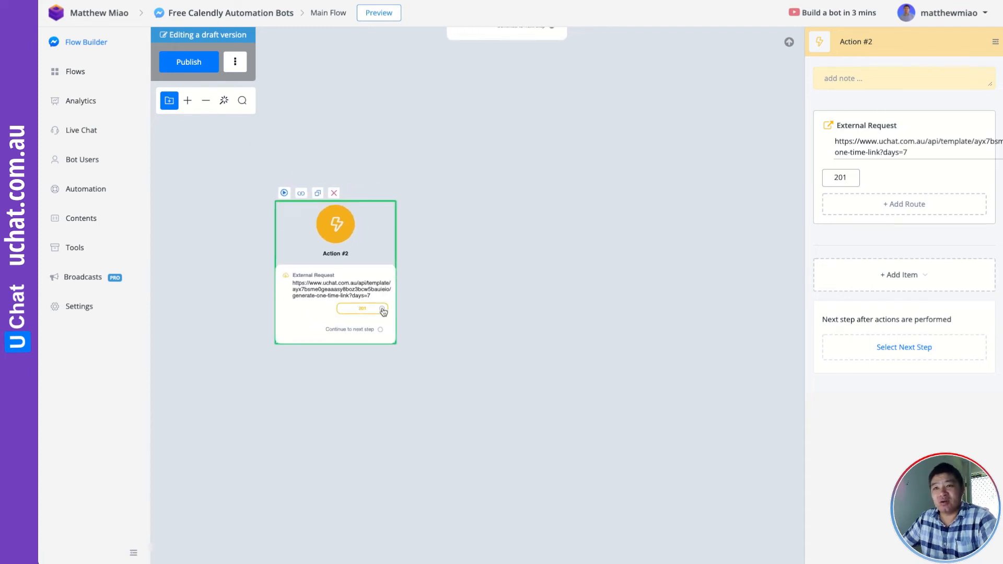
drag(382, 309, 486, 203)
click(530, 238)
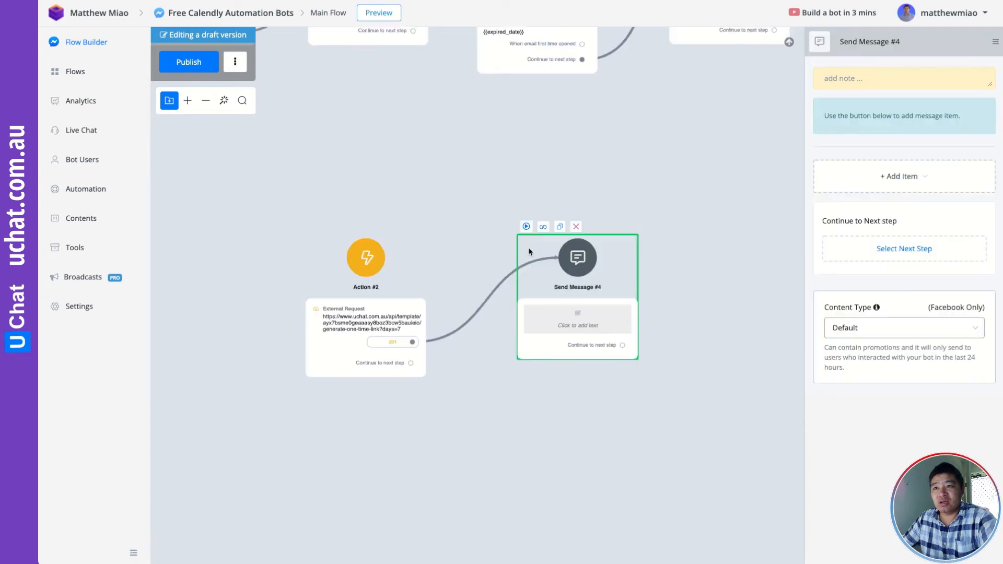
Insert a Send Email step between the 201 route and the new Send Message step, and space the steps apart.
scroll(427, 347, up, 3)
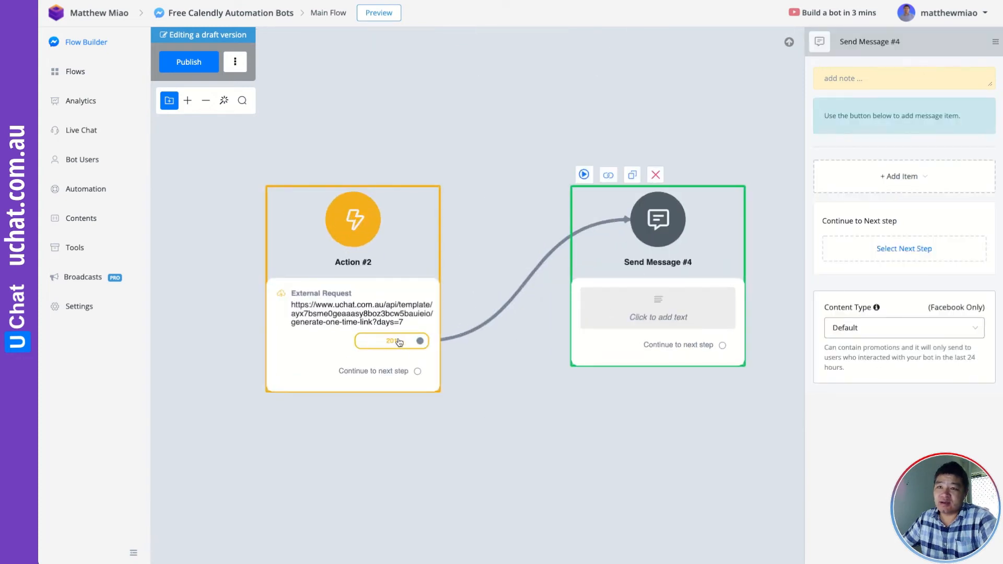
drag(514, 355, 348, 346)
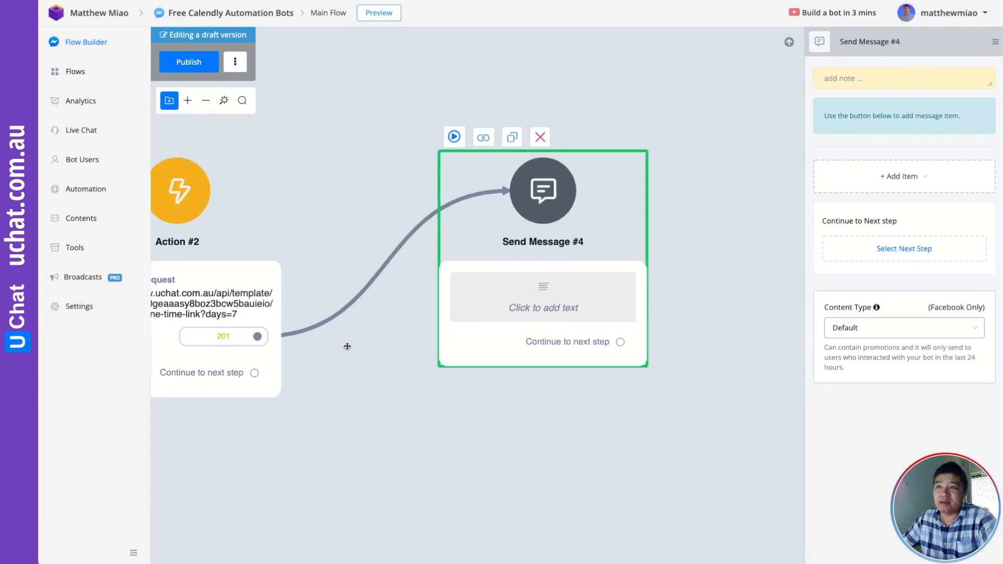
click(398, 262)
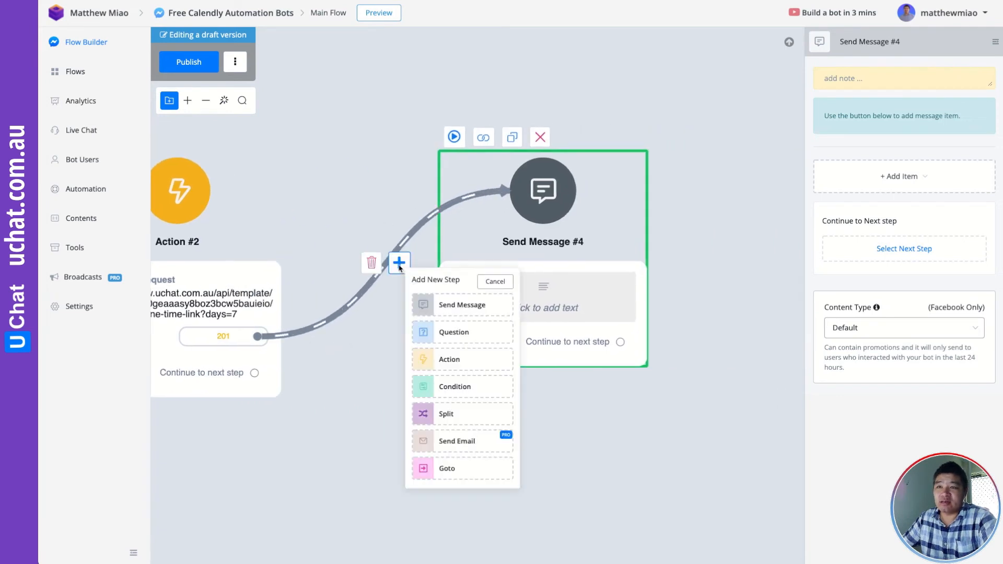
click(457, 441)
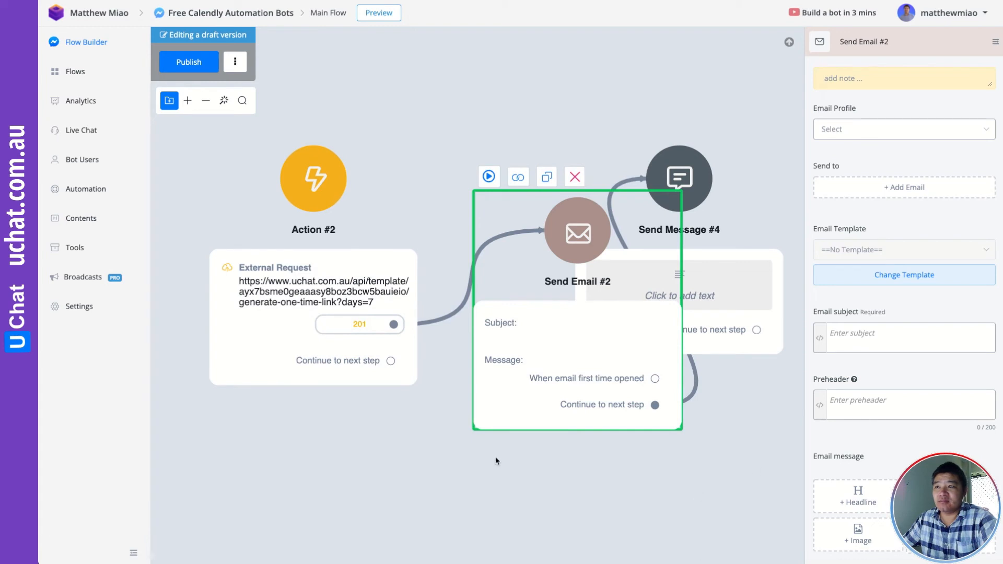
drag(703, 473, 457, 452)
drag(522, 175, 747, 222)
drag(449, 124, 639, 84)
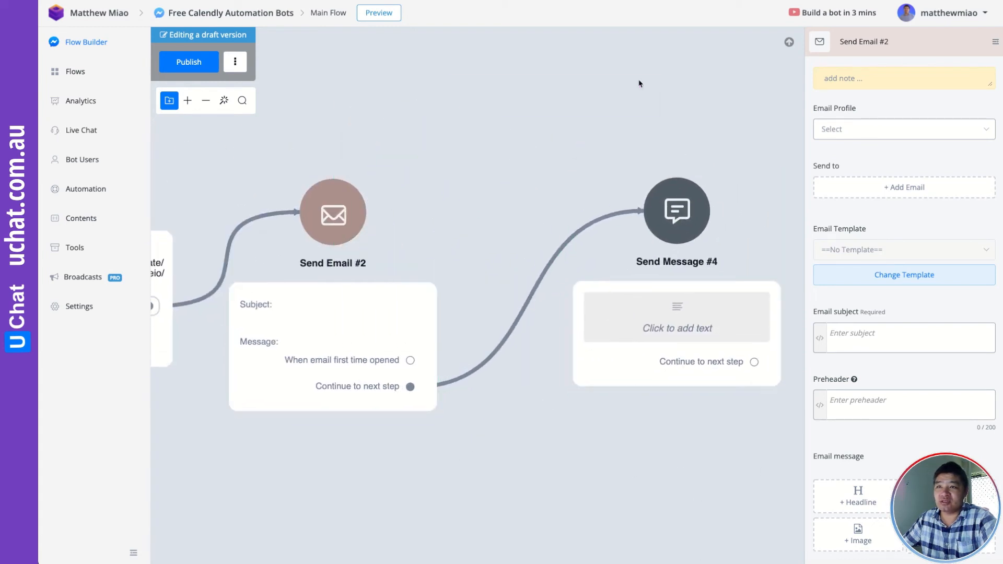
drag(369, 116, 517, 118)
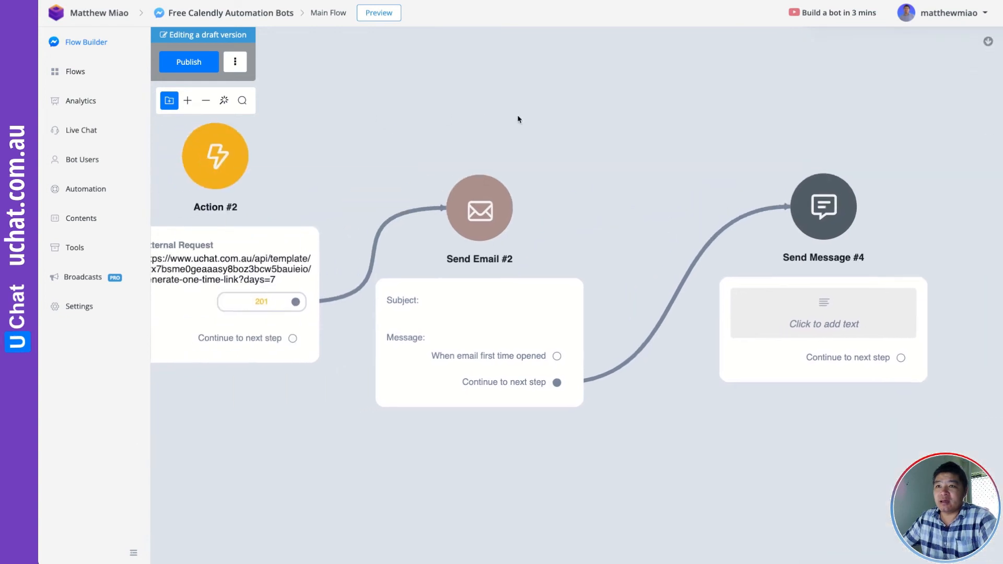
Set the new email step's profile to the SMTP 154 account and its recipient to the Email system field.
click(512, 319)
click(857, 131)
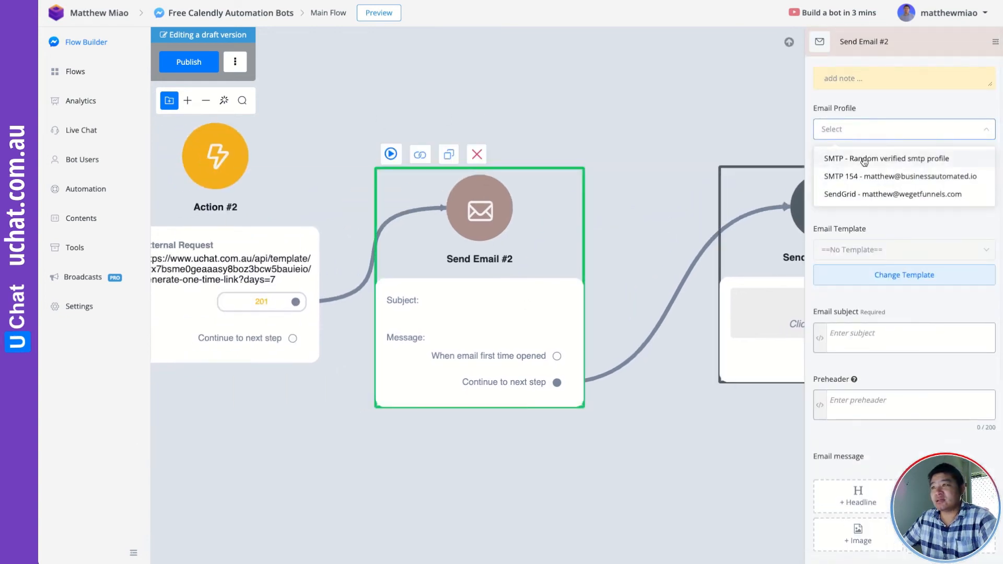
click(871, 178)
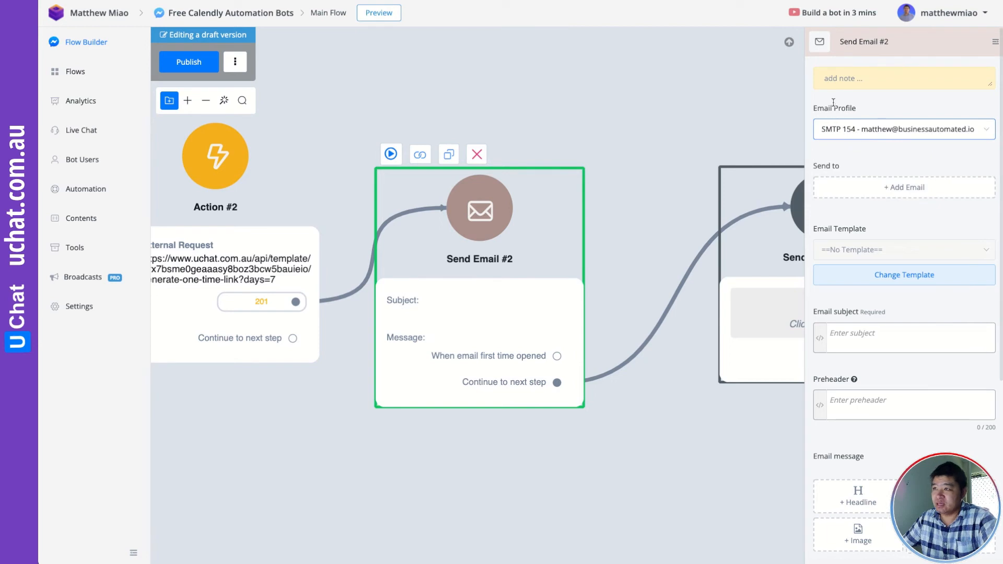
click(872, 189)
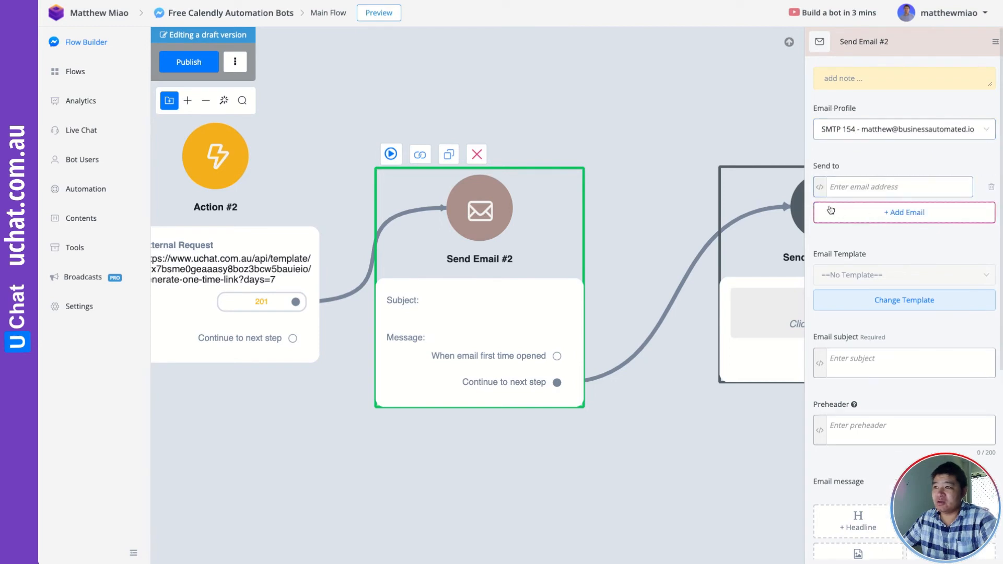
click(819, 188)
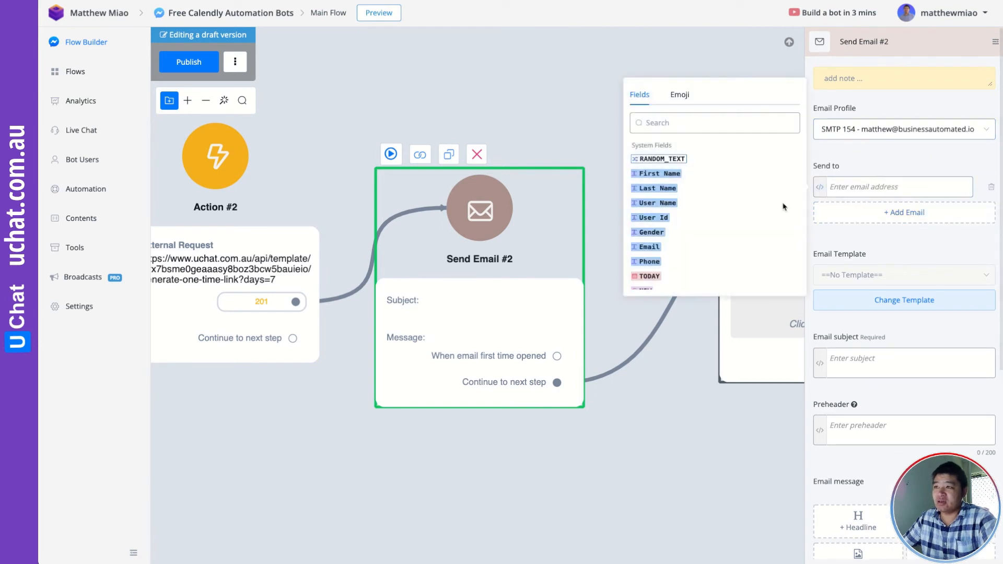
click(649, 247)
click(904, 165)
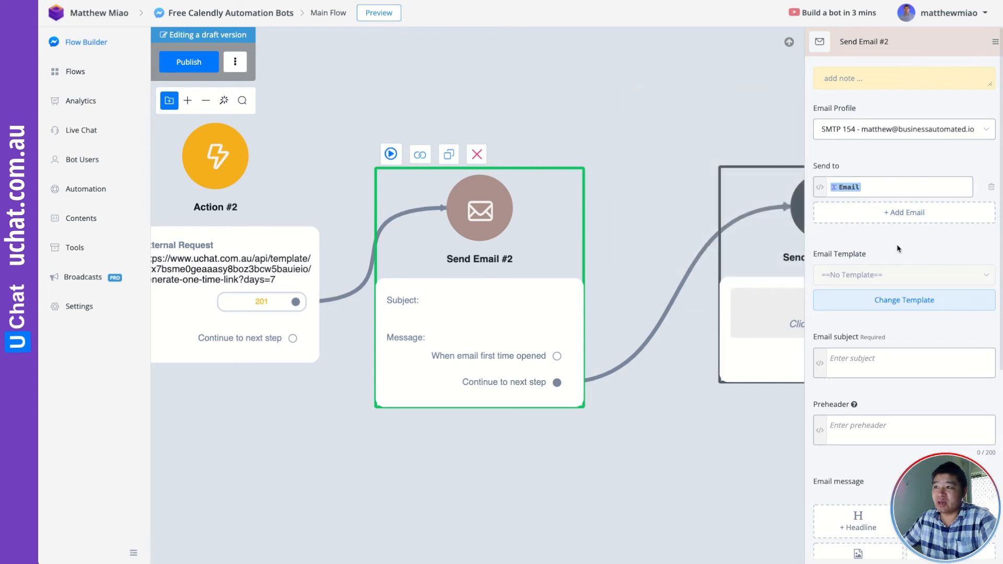
Set the email subject to "Install the template here".
scroll(899, 249, down, 1)
scroll(898, 251, down, 1)
click(868, 301)
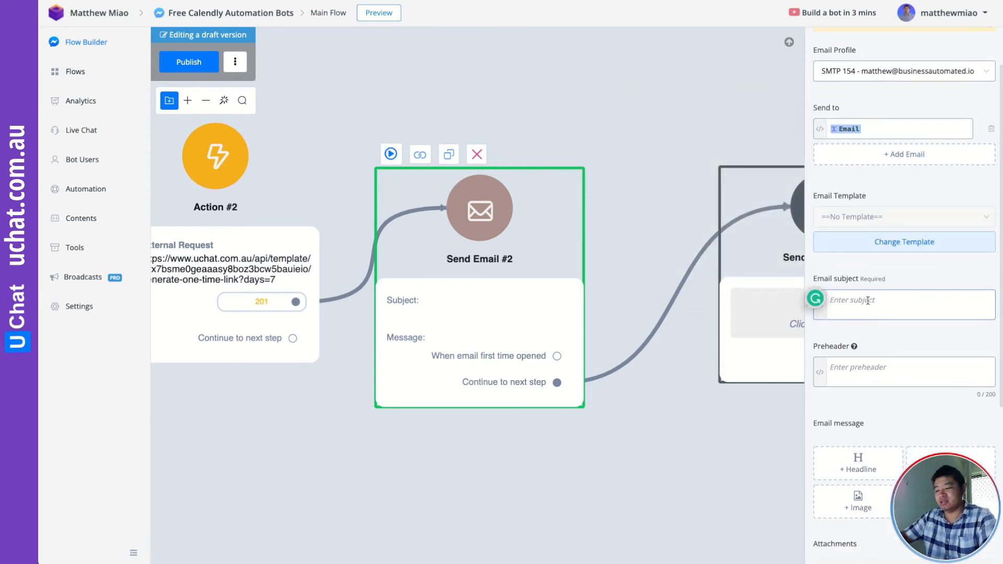
text(Install the )
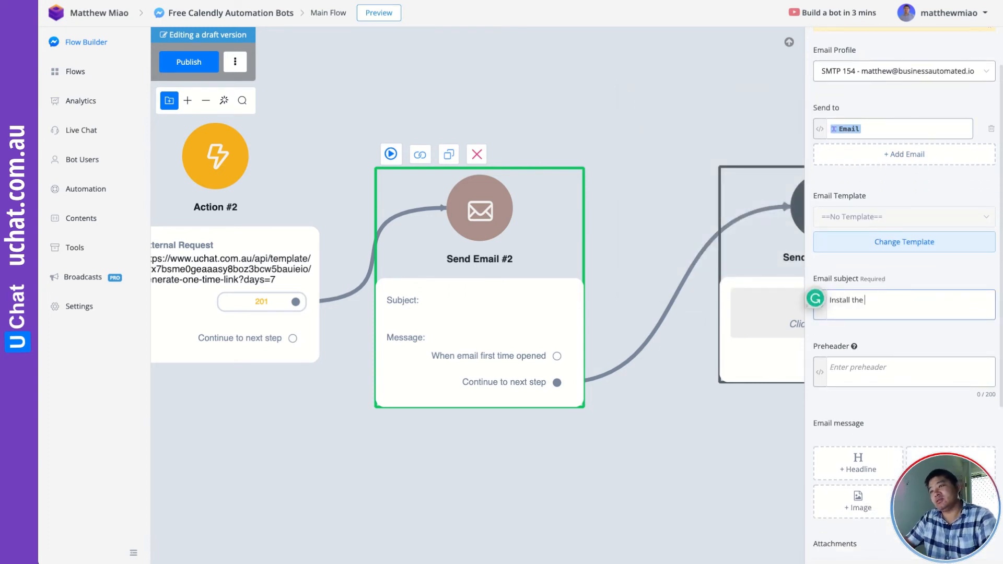
text(template )
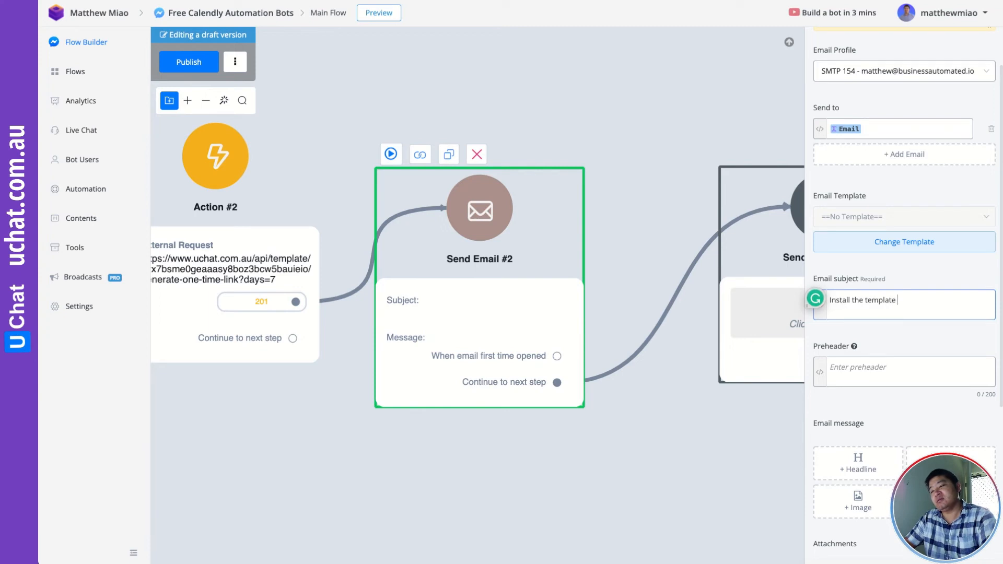
text(here)
Add a text block to the email message reading "Here is the link to install the template".
scroll(954, 287, down, 3)
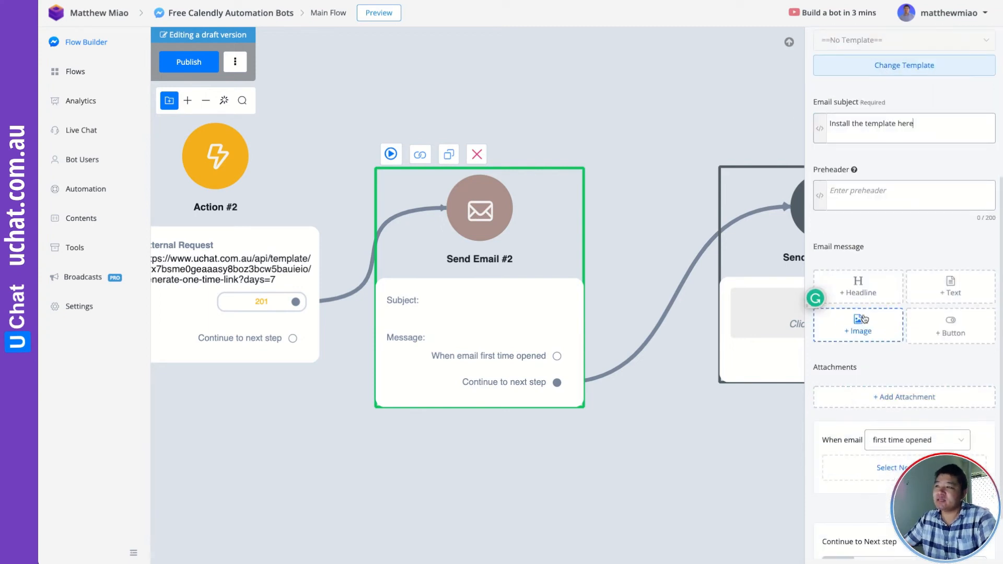
click(953, 287)
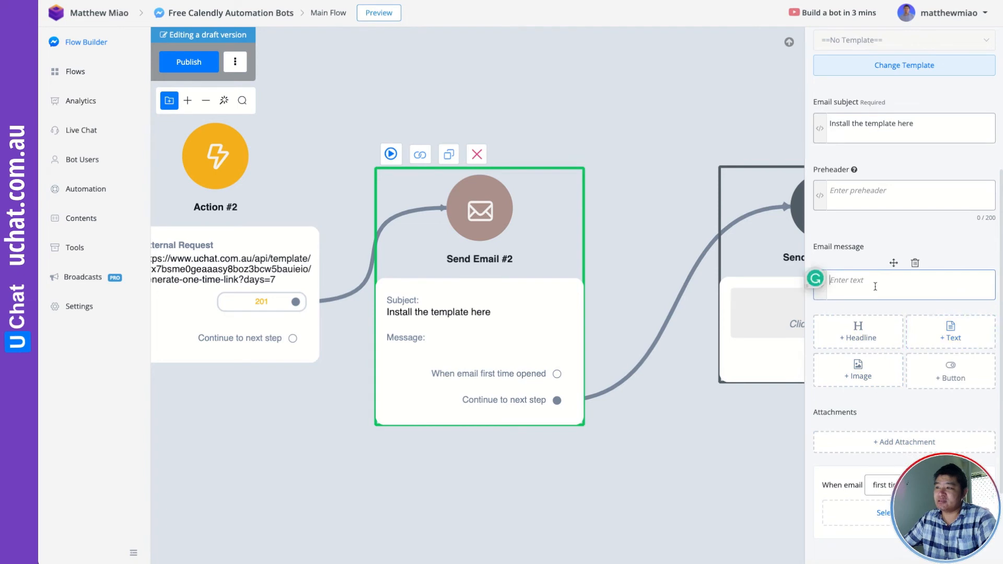
text(Here is the)
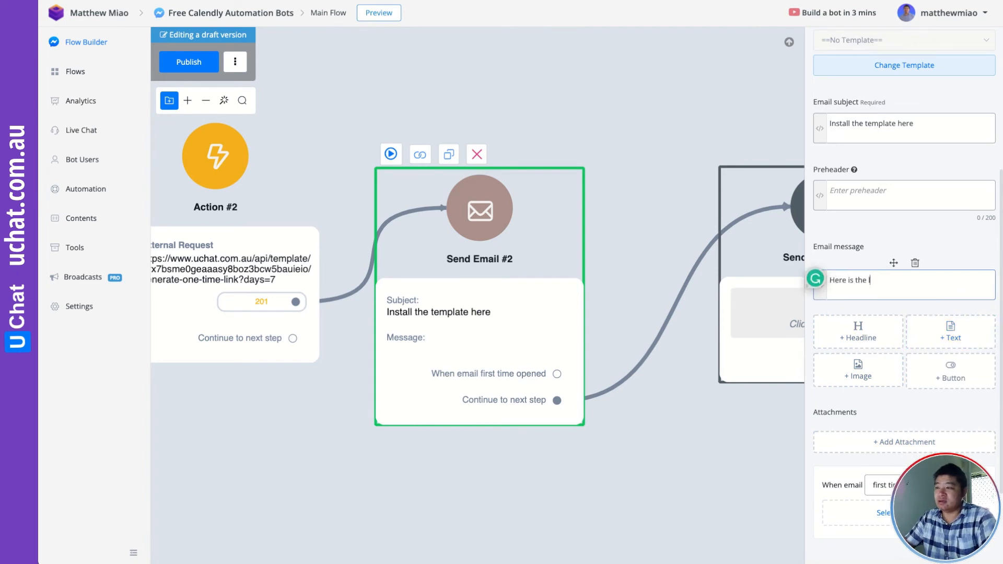
text( link to install the )
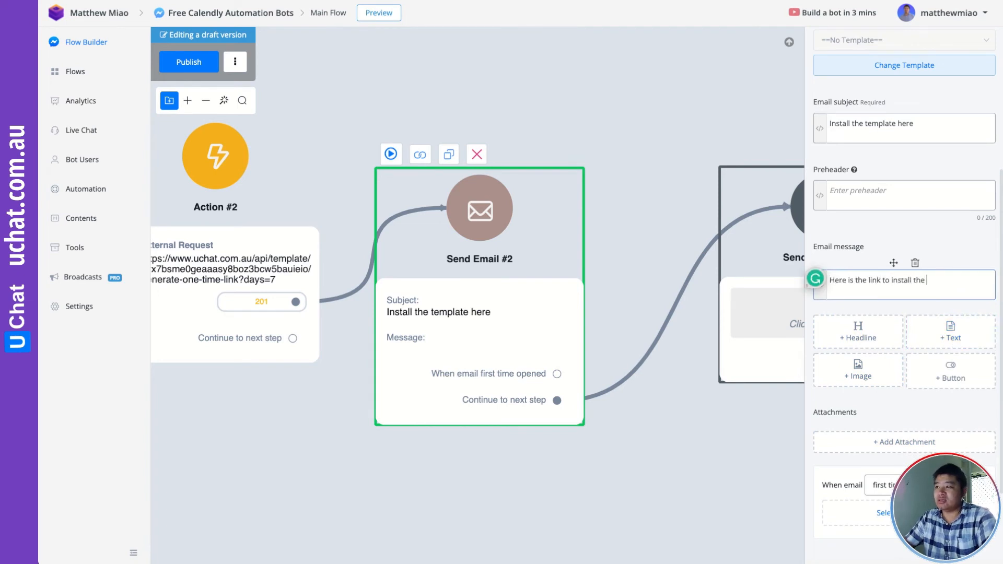
text(template)
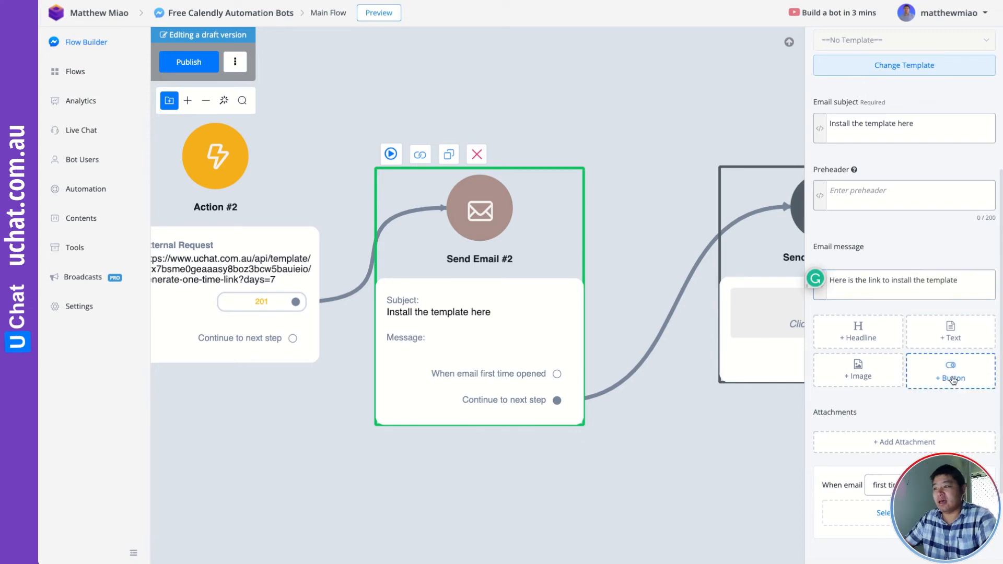
Add a button below the email text and title it "Install template".
click(951, 375)
click(914, 335)
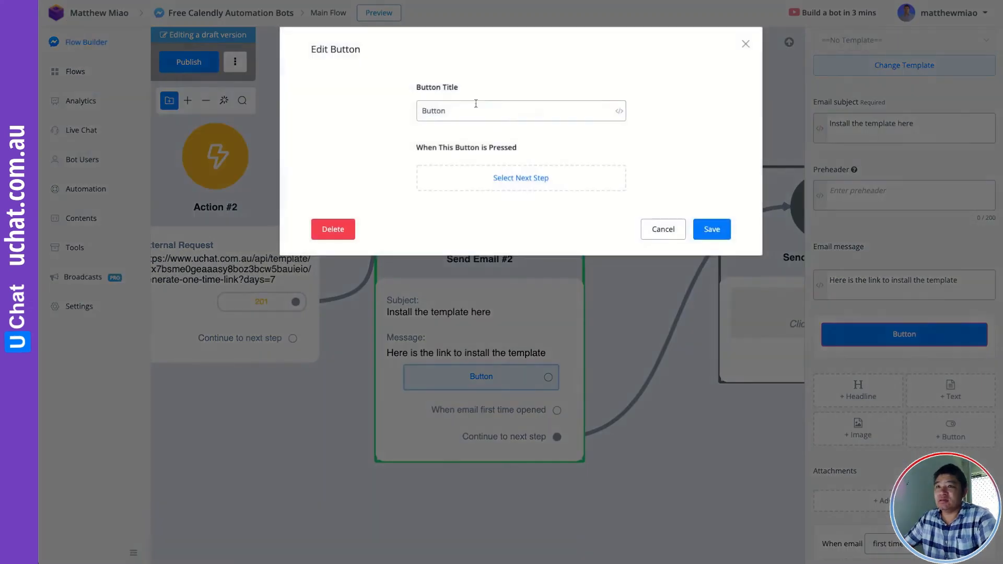
click(480, 110)
key(ctrl+a)
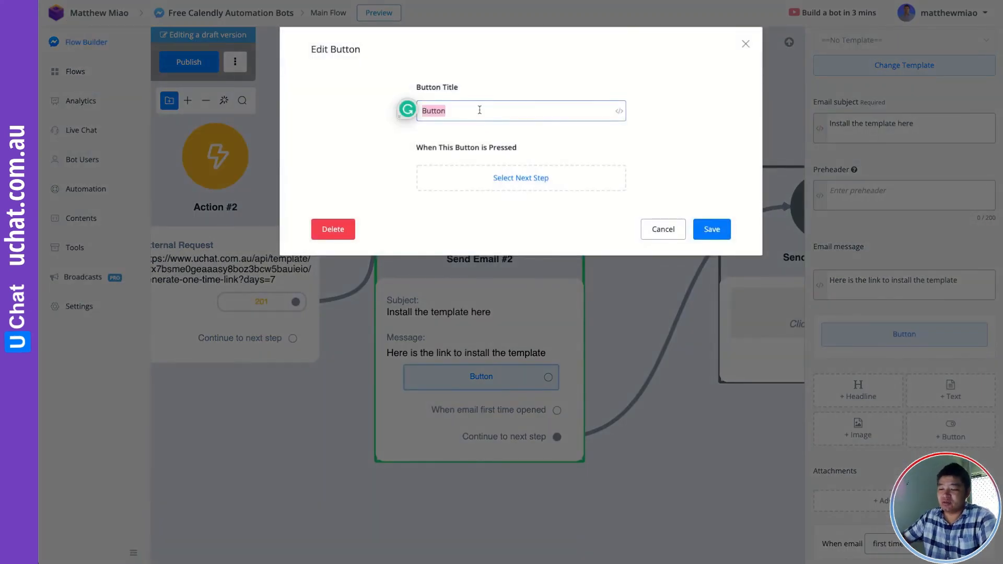
key(BackSpace)
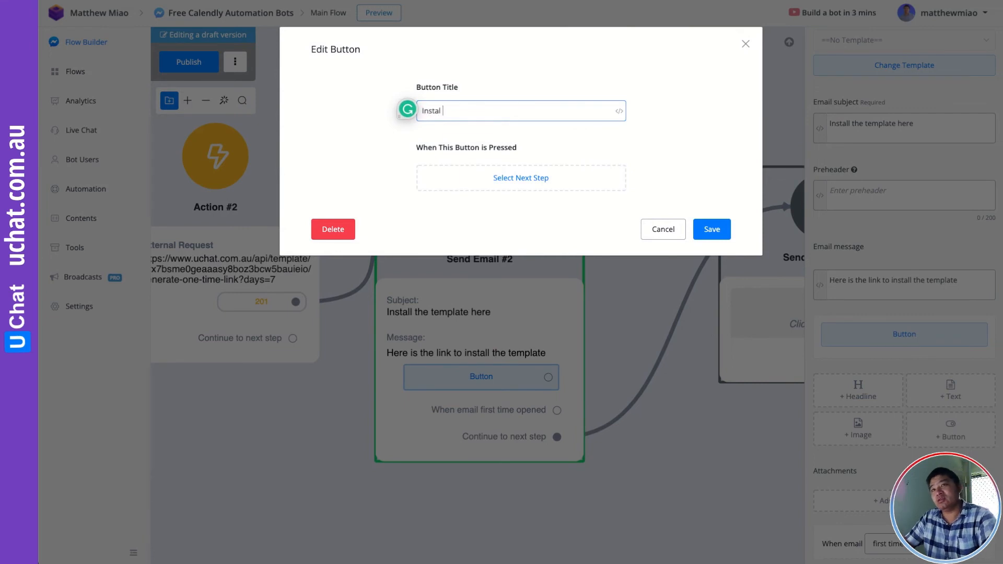
text(Install tempa)
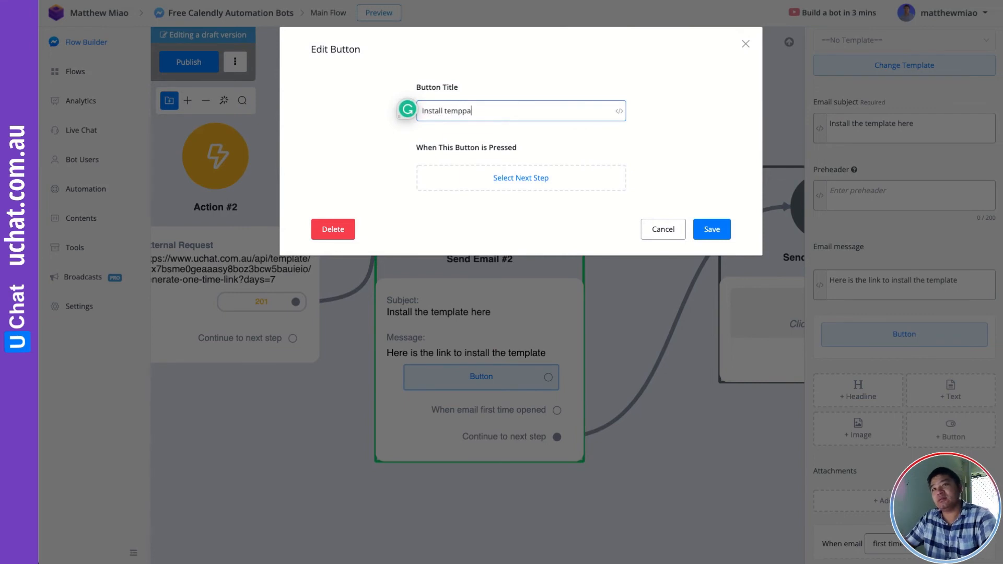
text(plate)
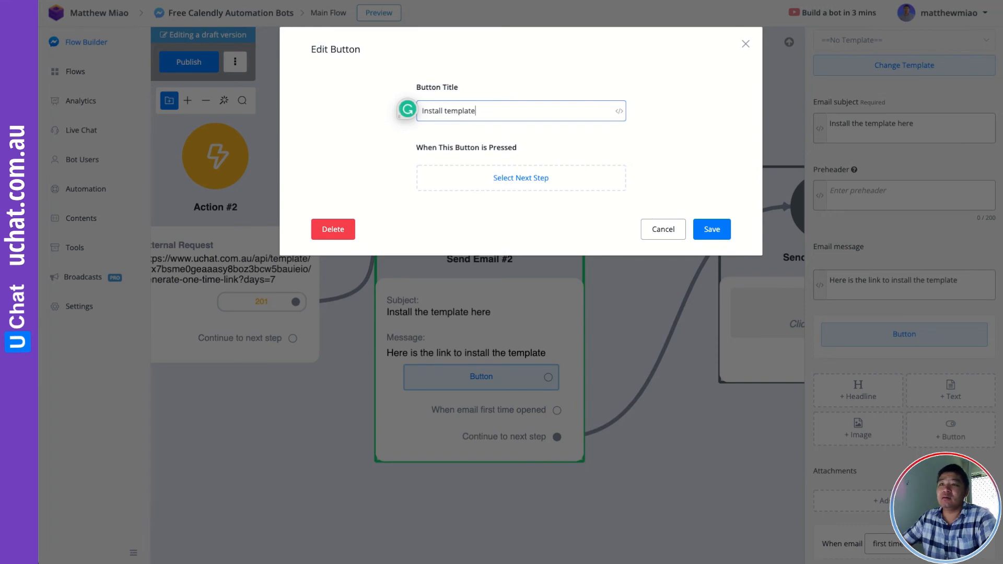
Make the Install template button open a website at the template_url custom field, and save the button.
click(500, 177)
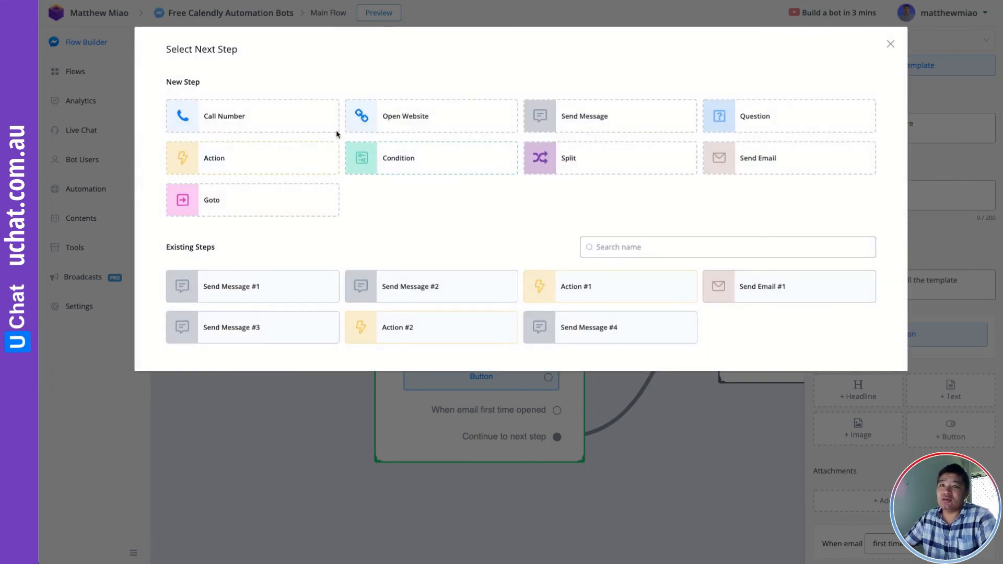
click(395, 117)
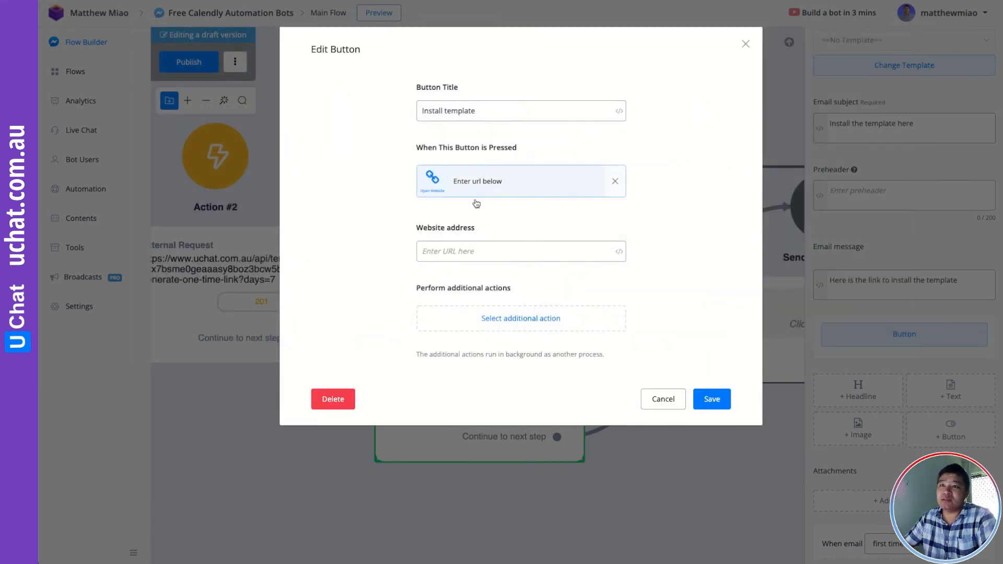
click(620, 254)
scroll(707, 291, down, 10)
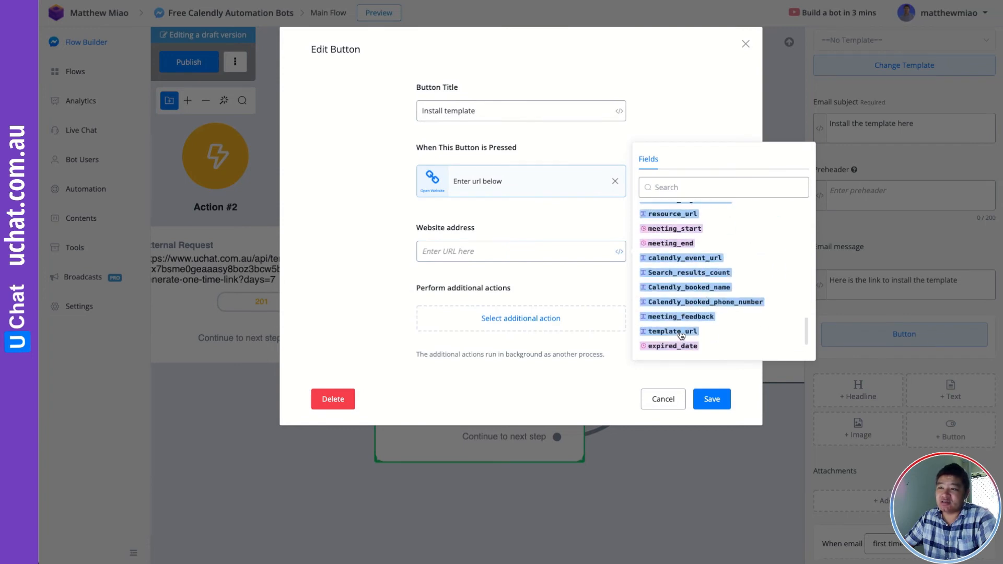
click(681, 331)
click(528, 226)
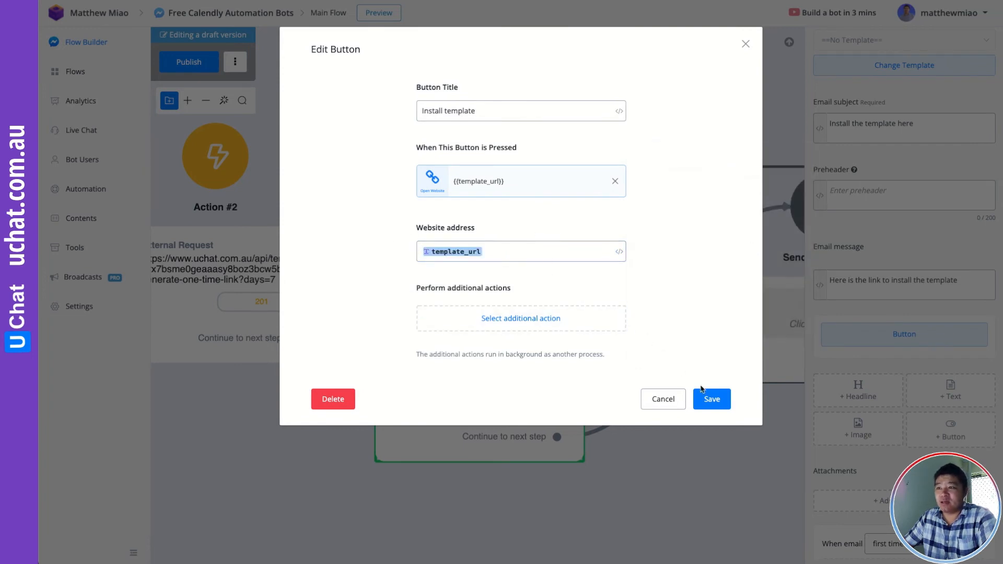
click(711, 399)
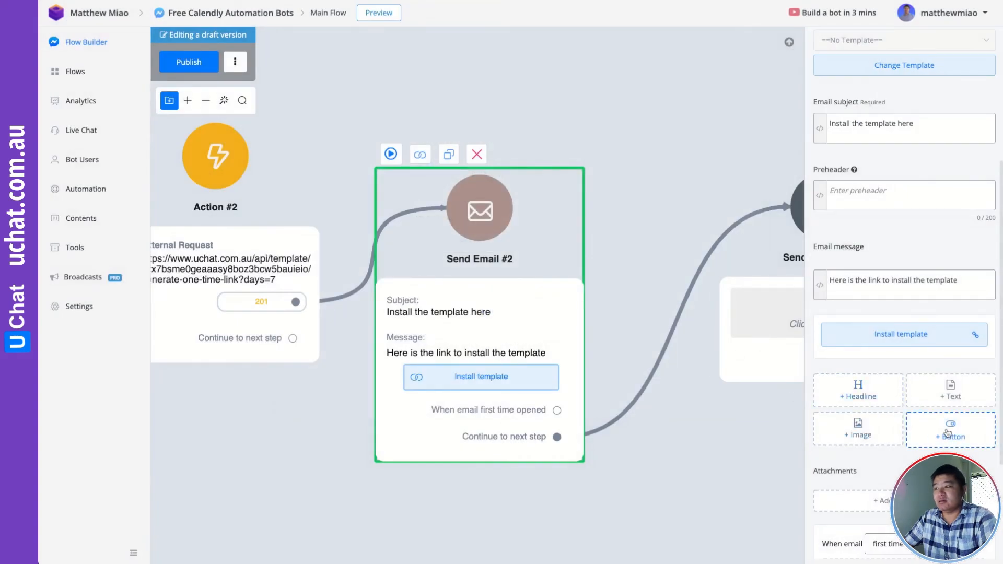
Add a text block below the email's Install template button reading "Please note, the above link will expire at".
click(951, 393)
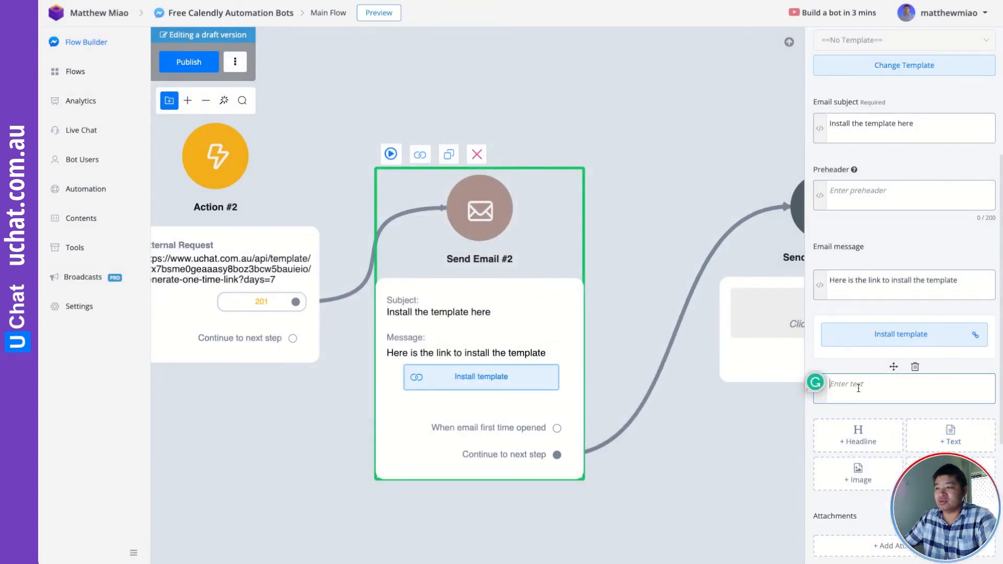
click(858, 388)
text(Please )
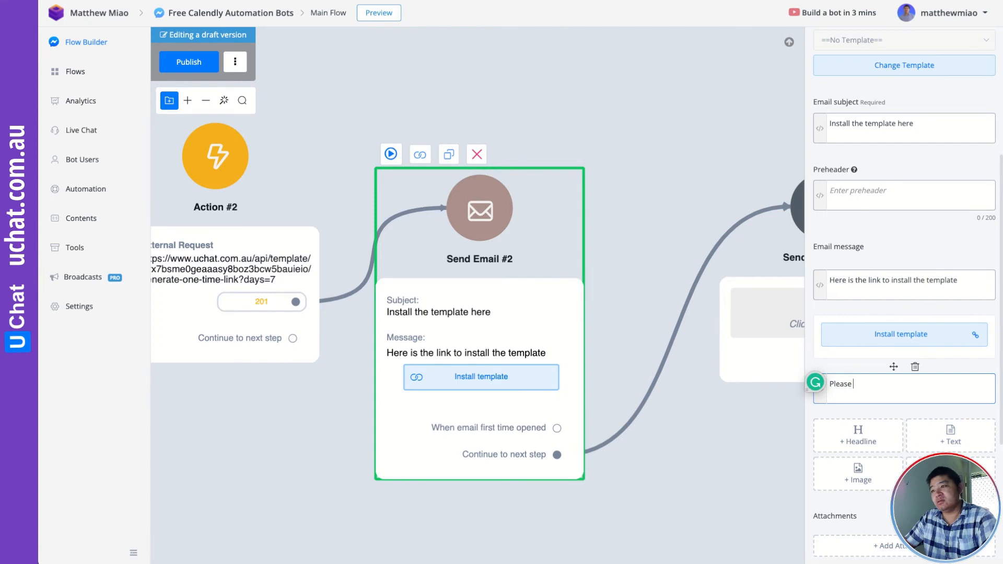
text(note, the)
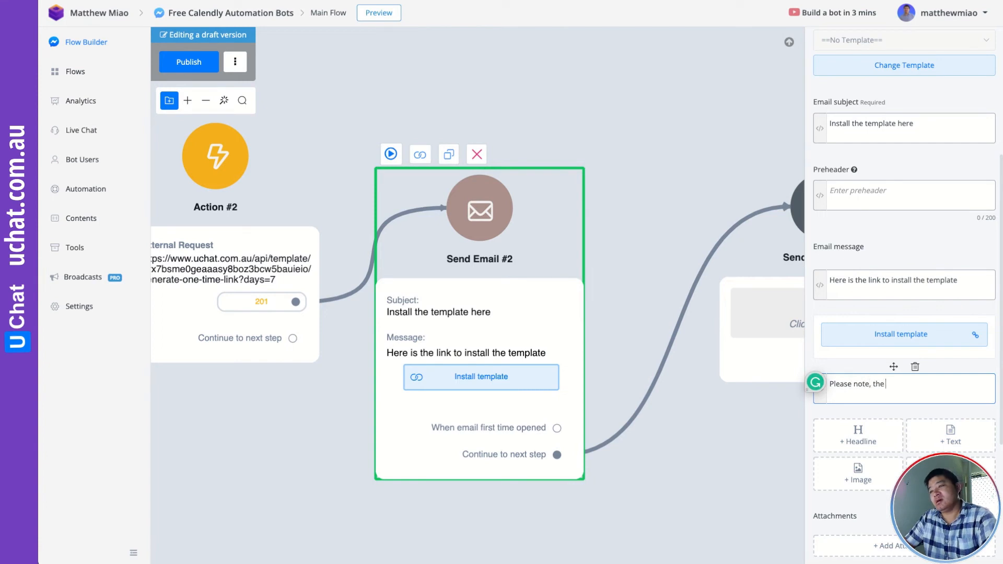
text( above link wil)
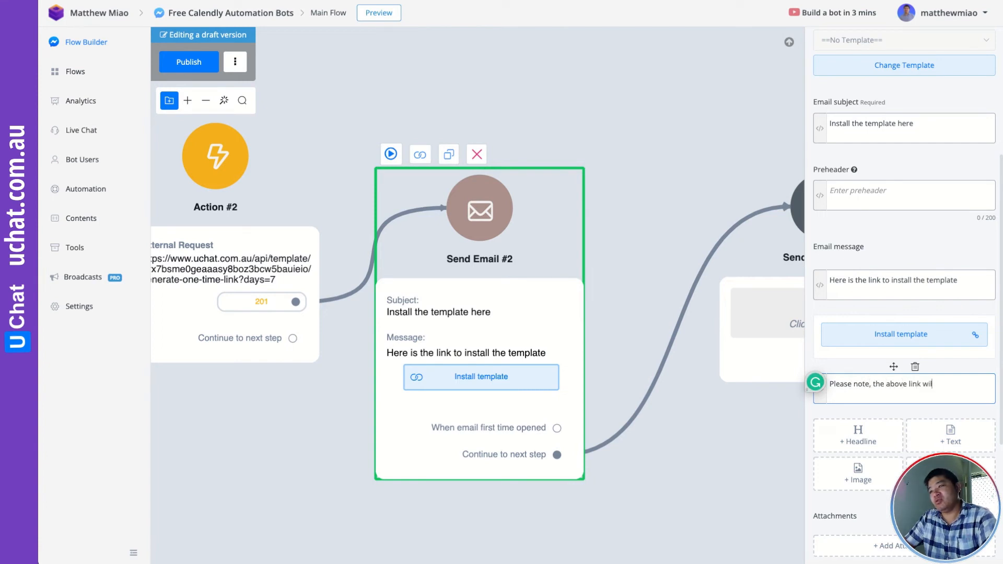
text(l expiere at)
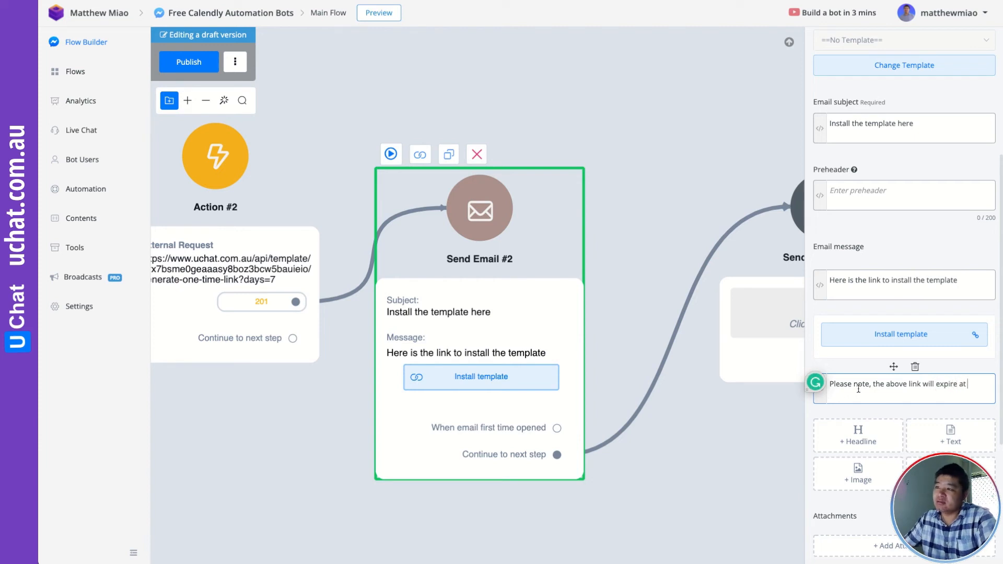
Insert the expired_date custom field at the end of the email's expiry note.
click(820, 388)
scroll(679, 408, down, 10)
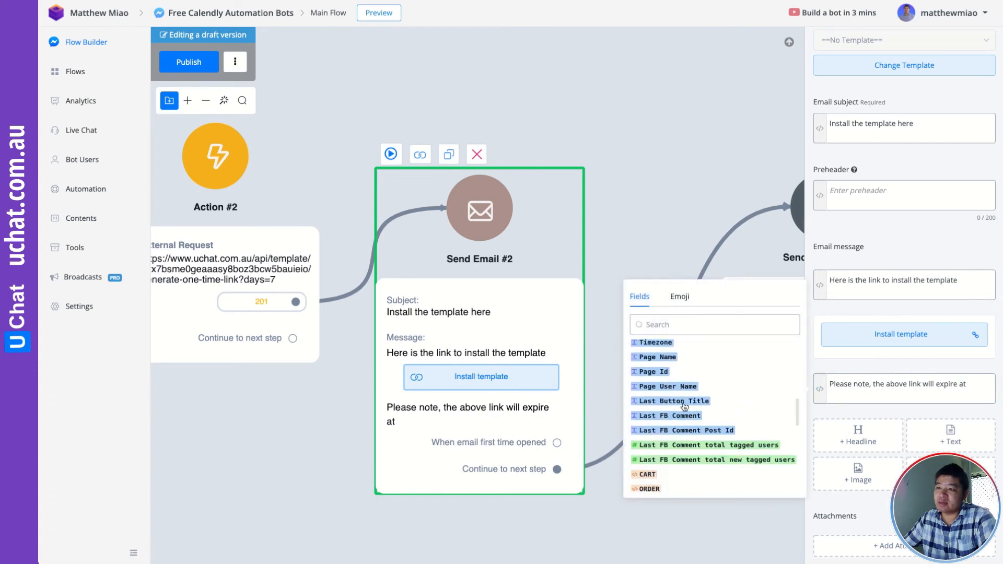
scroll(671, 465, down, 5)
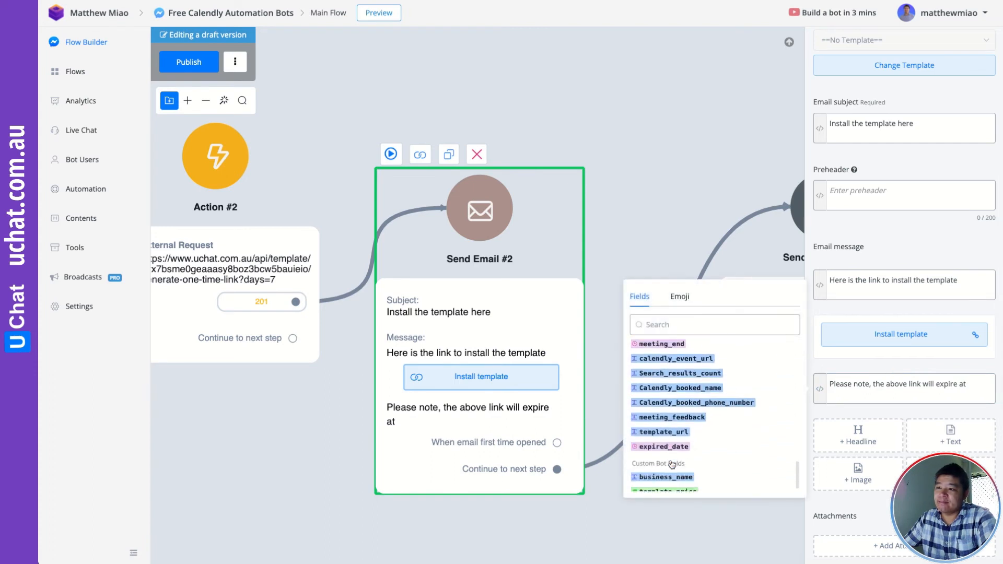
click(679, 438)
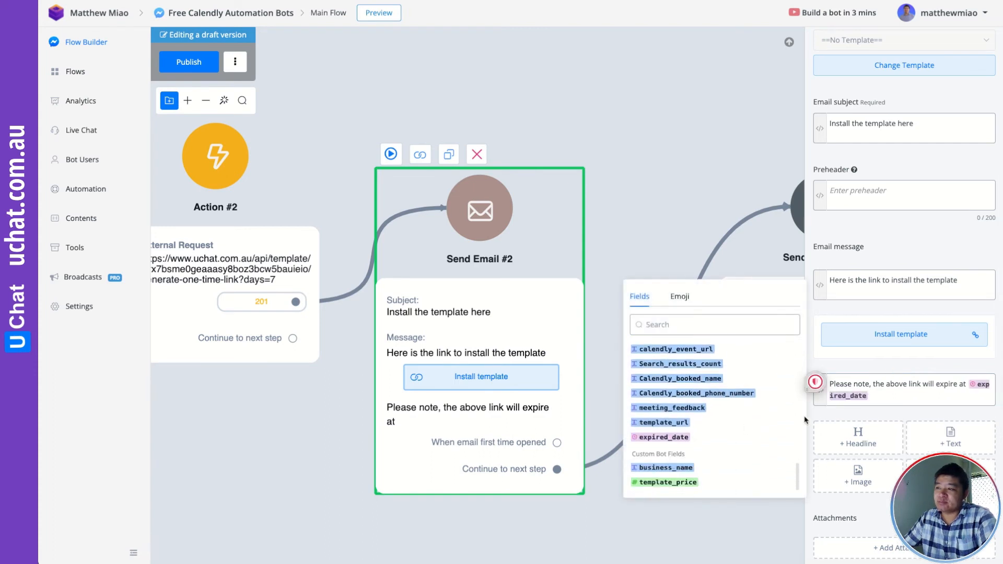
click(650, 537)
Add a text item to the empty Send Message #4 block that follows the email step.
scroll(569, 139, down, 2)
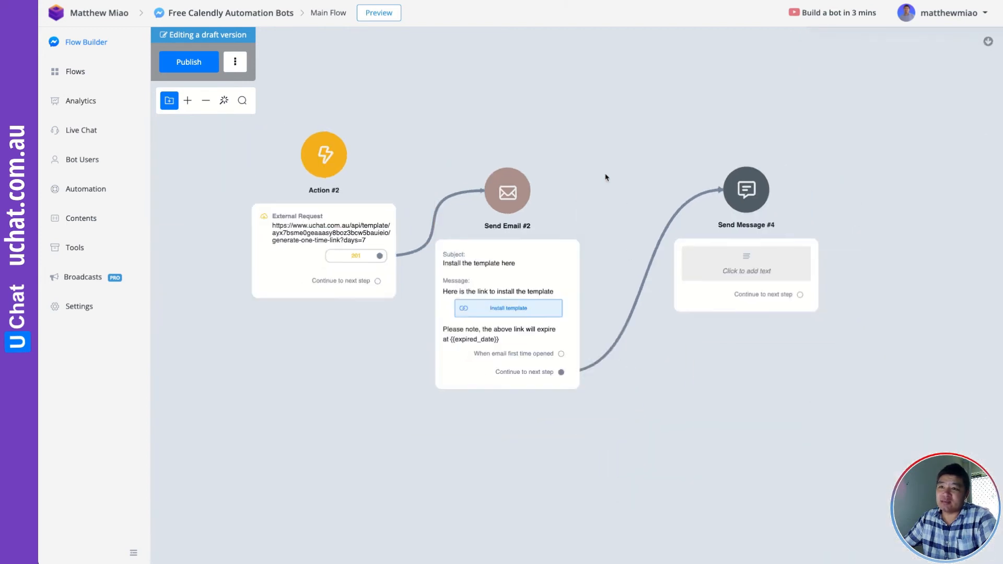
drag(606, 166, 626, 189)
scroll(369, 279, up, 2)
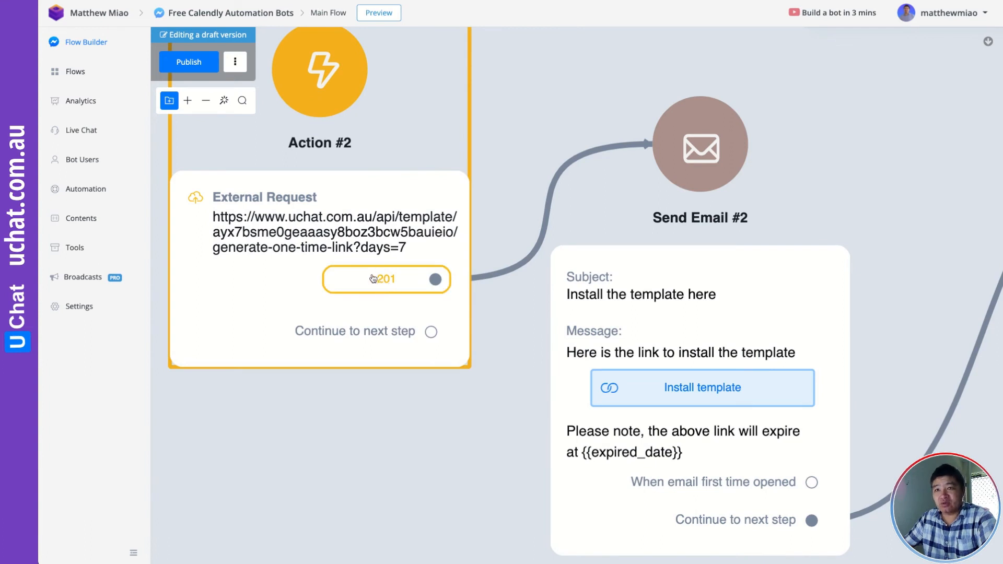
scroll(735, 245, down, 5)
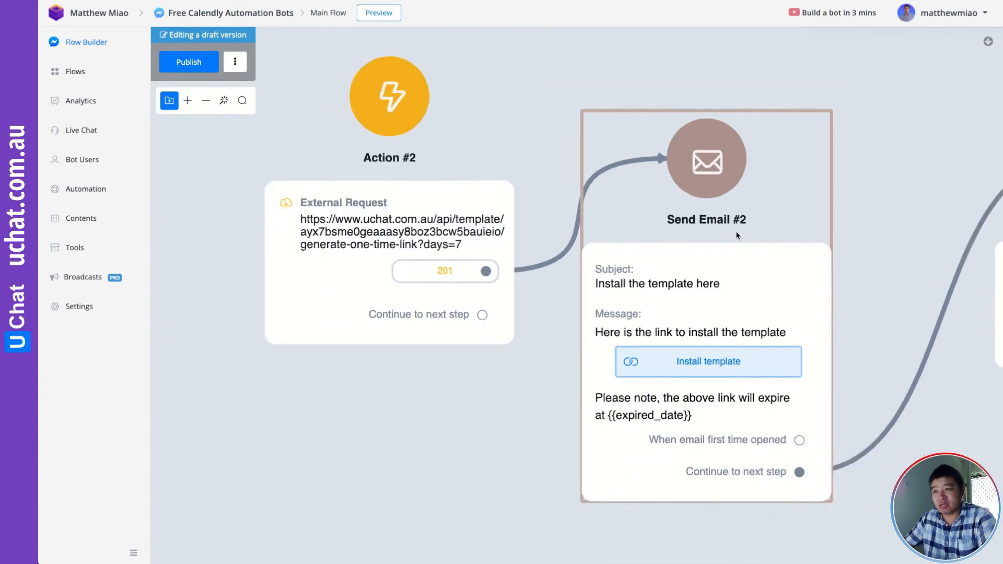
drag(835, 219, 520, 222)
drag(669, 264, 642, 308)
click(848, 183)
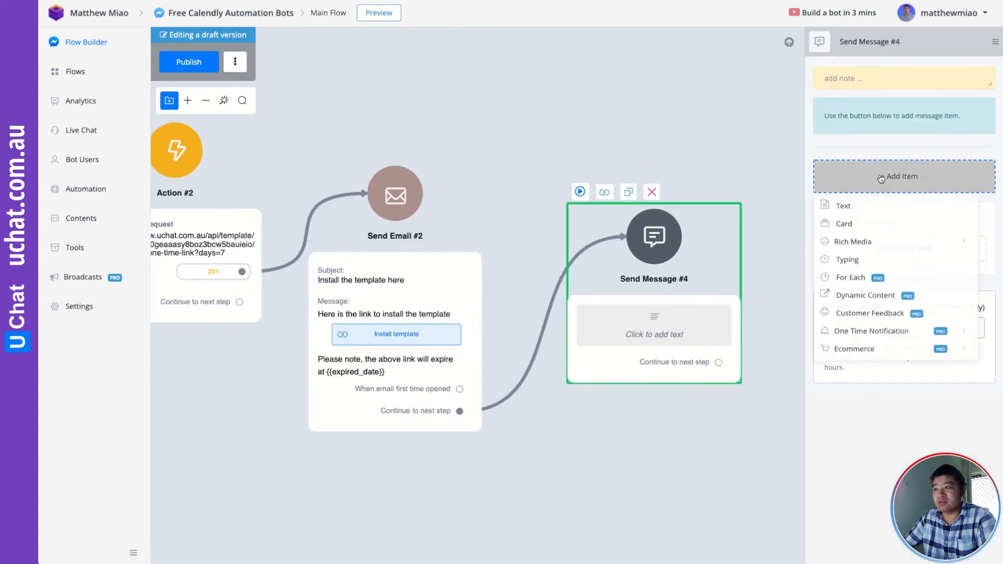
click(841, 204)
click(868, 131)
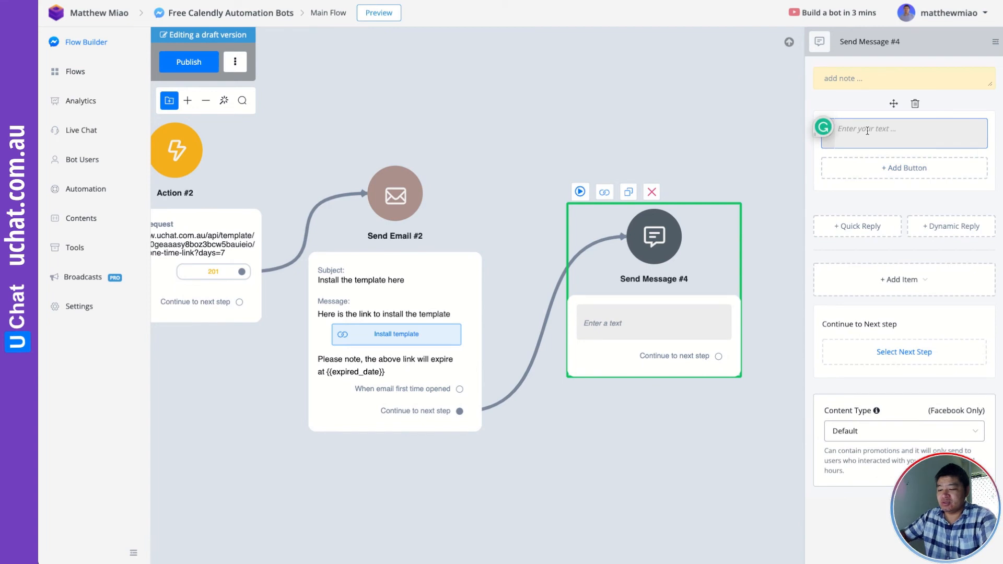
Enter "Ok, I have just send you the email for the link to install this template. please check." as the message and publish the flow.
text(Ok, I have just send yo)
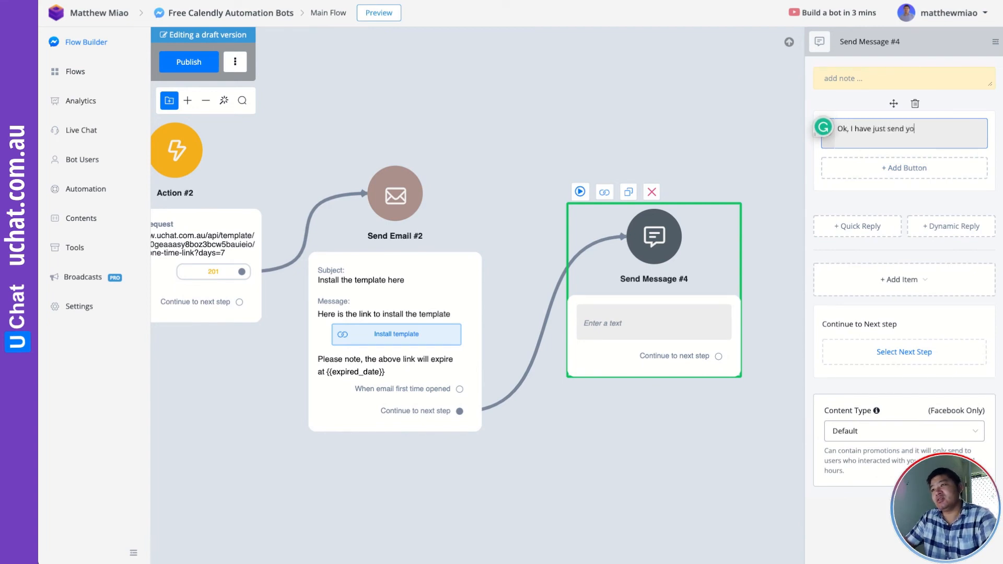
text(u the email)
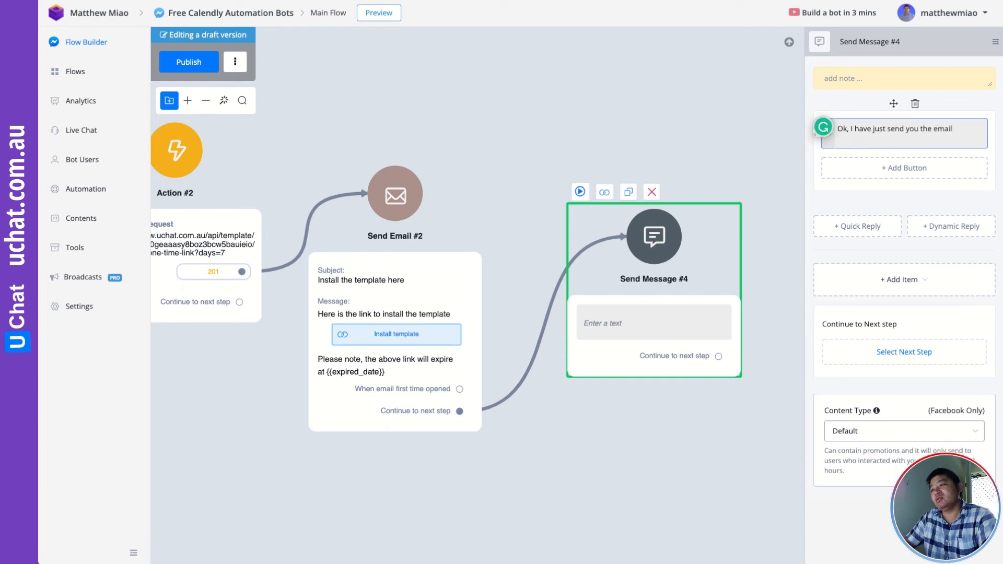
text( for the link to instal)
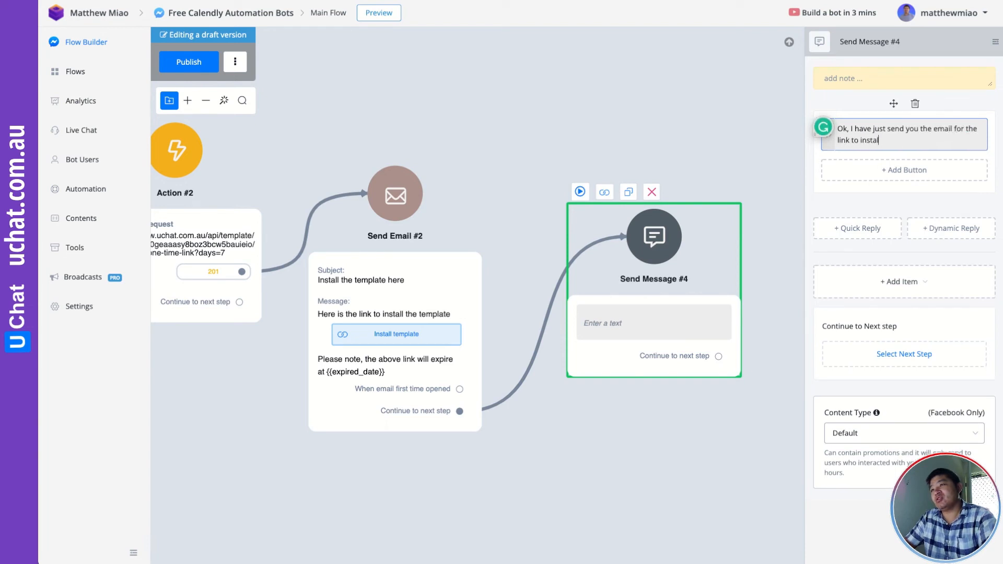
text(l this template.)
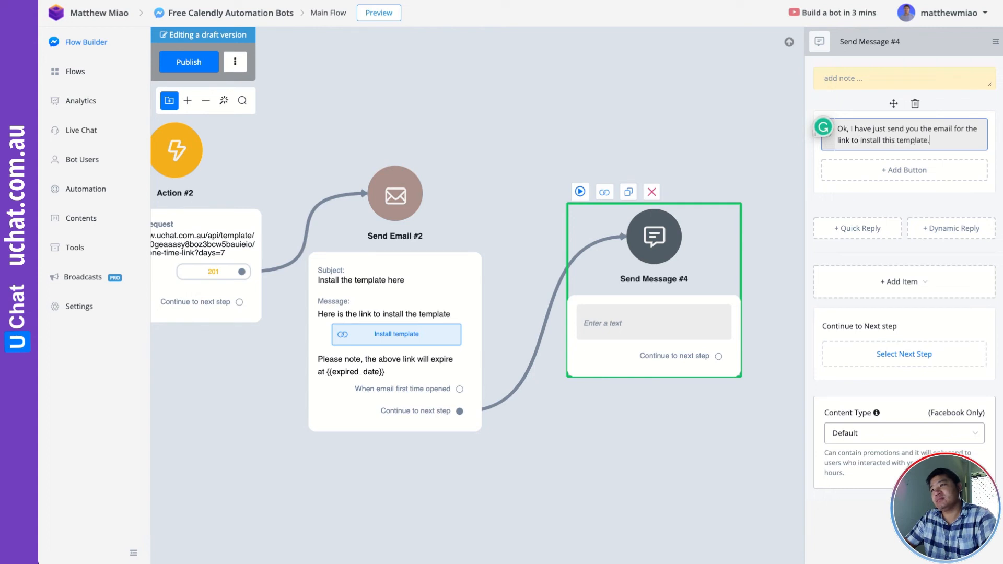
text( please check.)
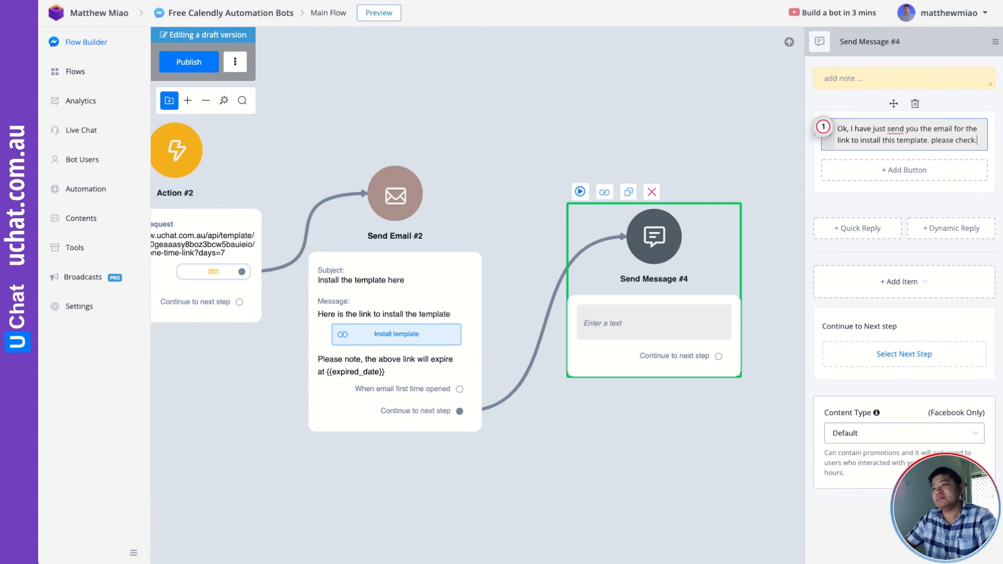
click(557, 159)
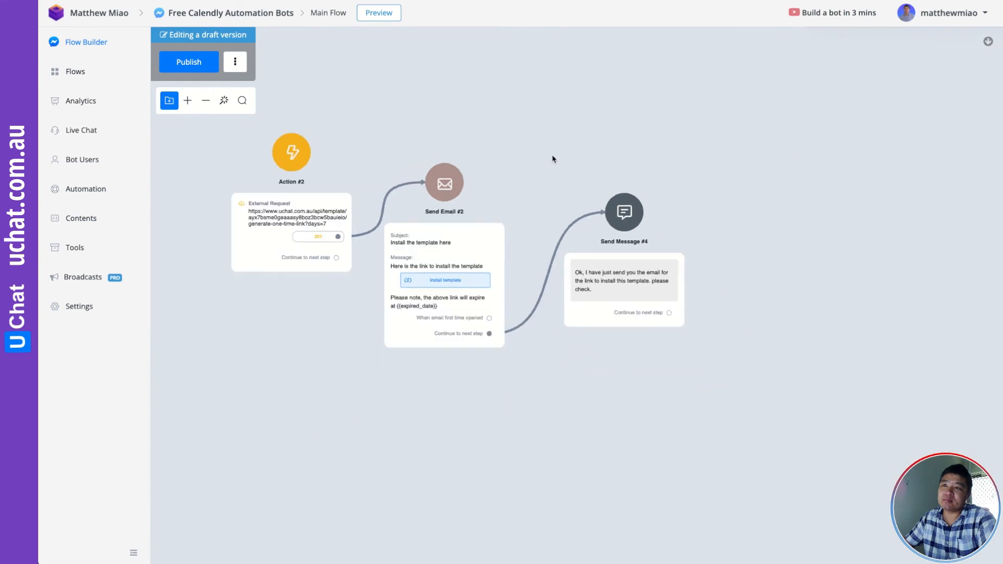
click(195, 62)
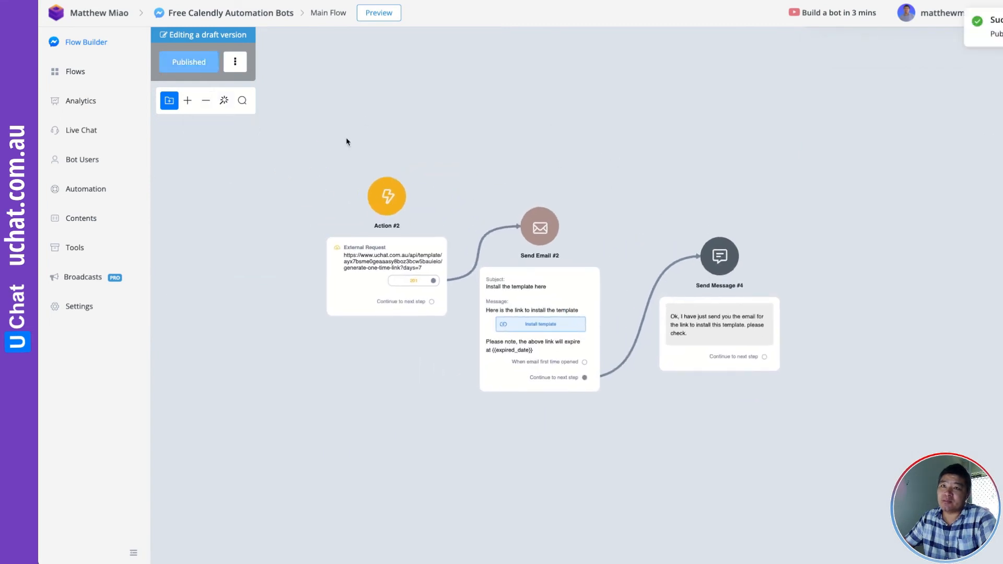
Review the existing chain of Action #1, Send Email #1 and Send Message #3 in the main flow.
scroll(523, 184, up, 3)
drag(578, 113, 609, 535)
scroll(360, 254, up, 2)
scroll(365, 252, up, 1)
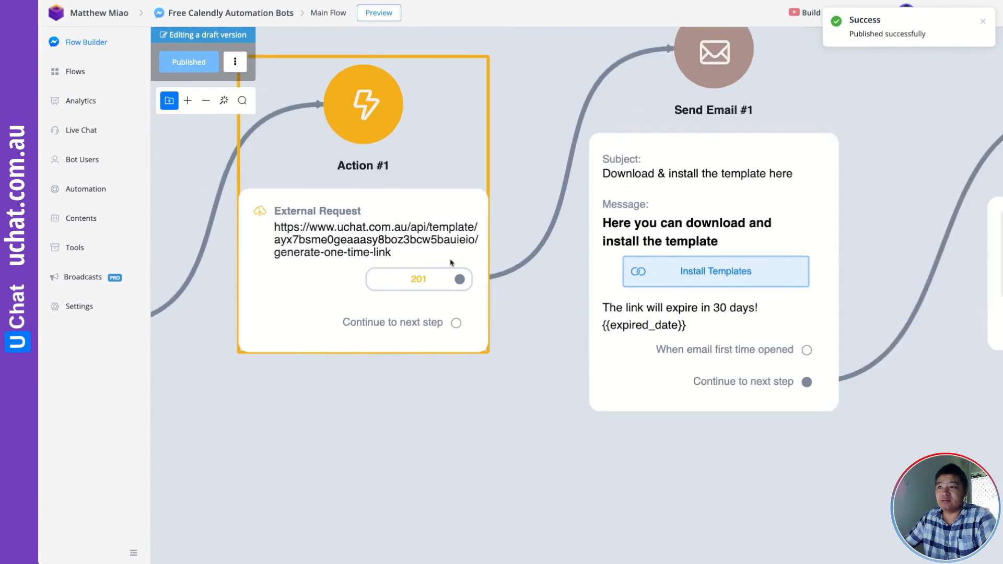
drag(880, 410, 522, 412)
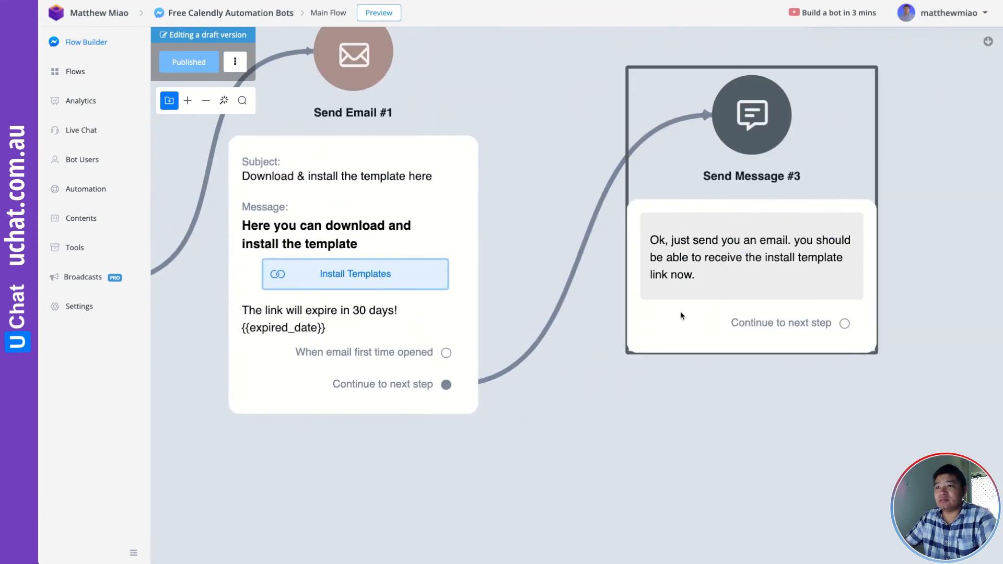
scroll(582, 421, down, 4)
scroll(555, 451, up, 2)
scroll(500, 460, down, 3)
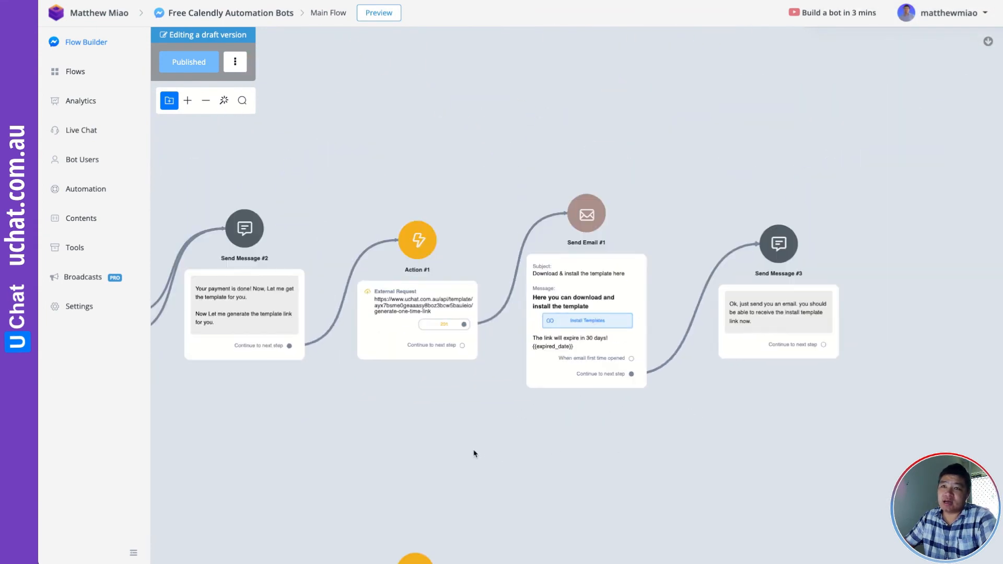
Inspect the Pay through Stripe button's settings in Send Message #1, including the step that follows a successful payment.
mouse_move(475, 454)
mouse_down()
mouse_move(611, 403)
mouse_move(690, 410)
mouse_up()
drag(437, 405, 495, 413)
scroll(497, 320, up, 3)
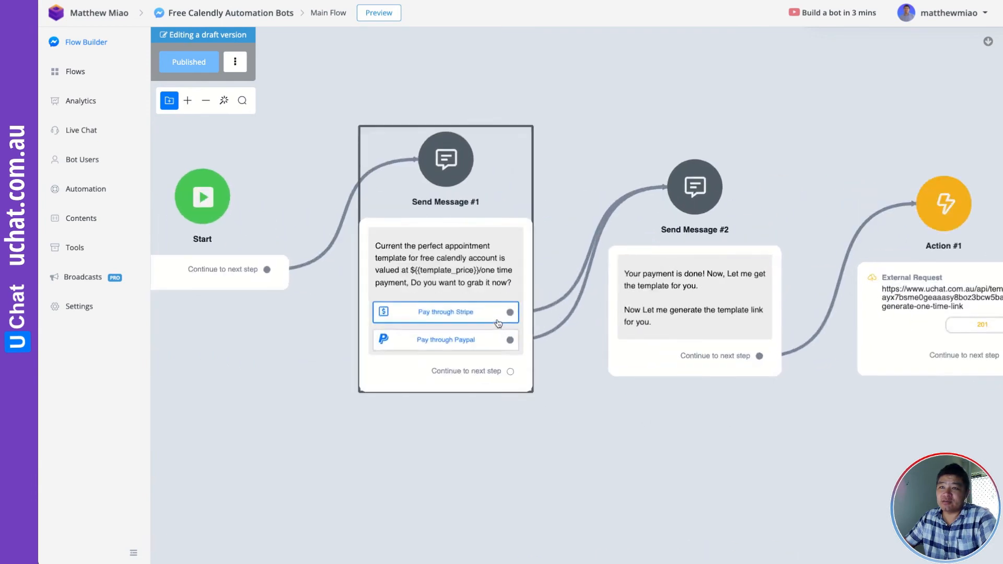
click(436, 313)
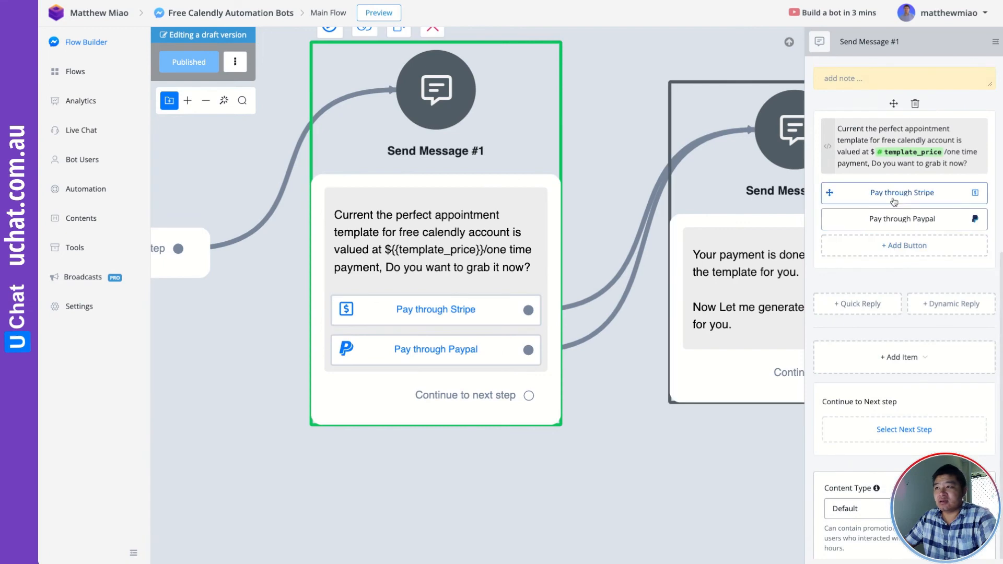
click(890, 201)
scroll(512, 371, down, 5)
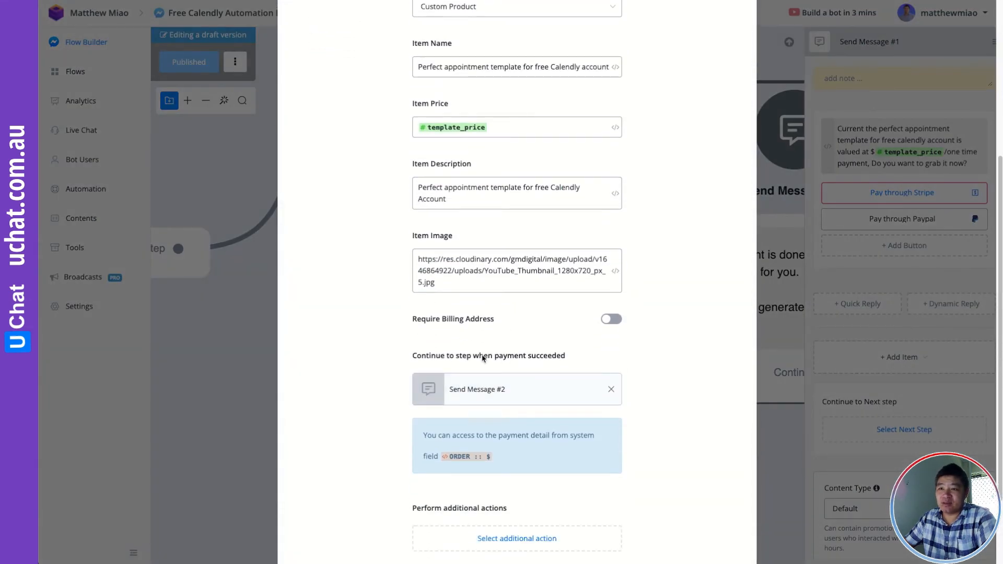
drag(477, 358, 565, 360)
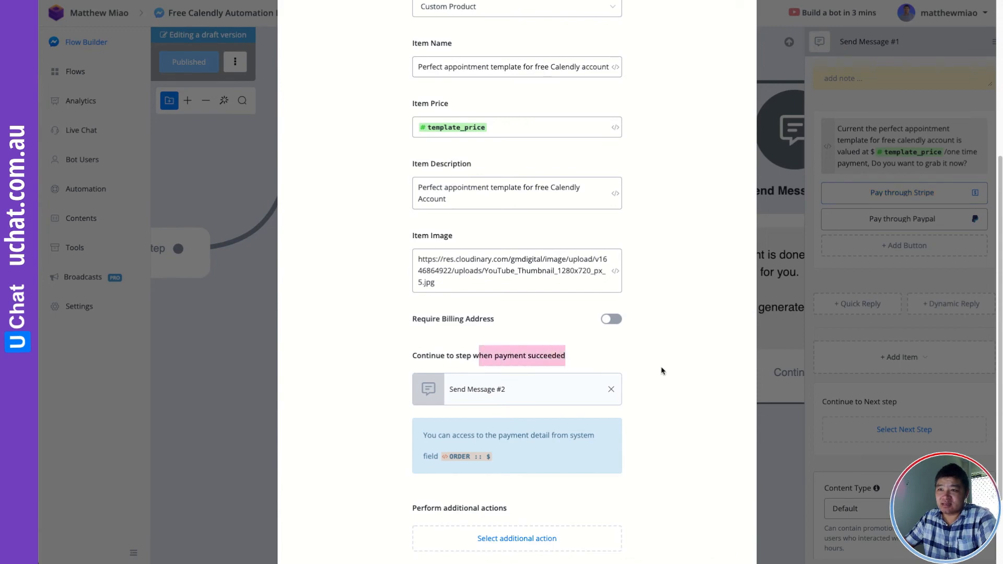
scroll(664, 369, down, 5)
click(656, 513)
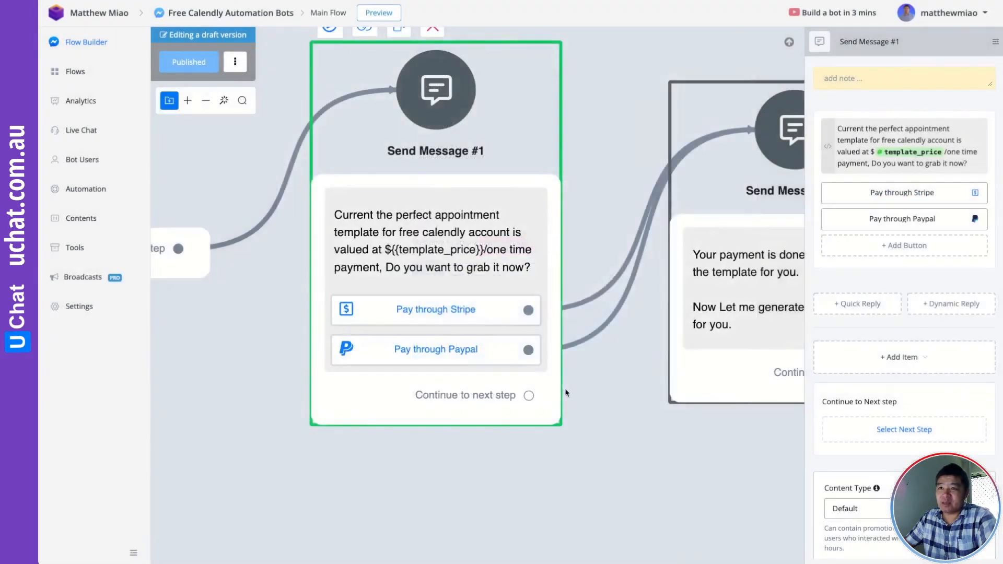
Trace the flow after payment through the External Request and the template email to the closing Send Message #3.
scroll(647, 459, down, 1)
drag(661, 455, 208, 371)
drag(601, 394, 259, 422)
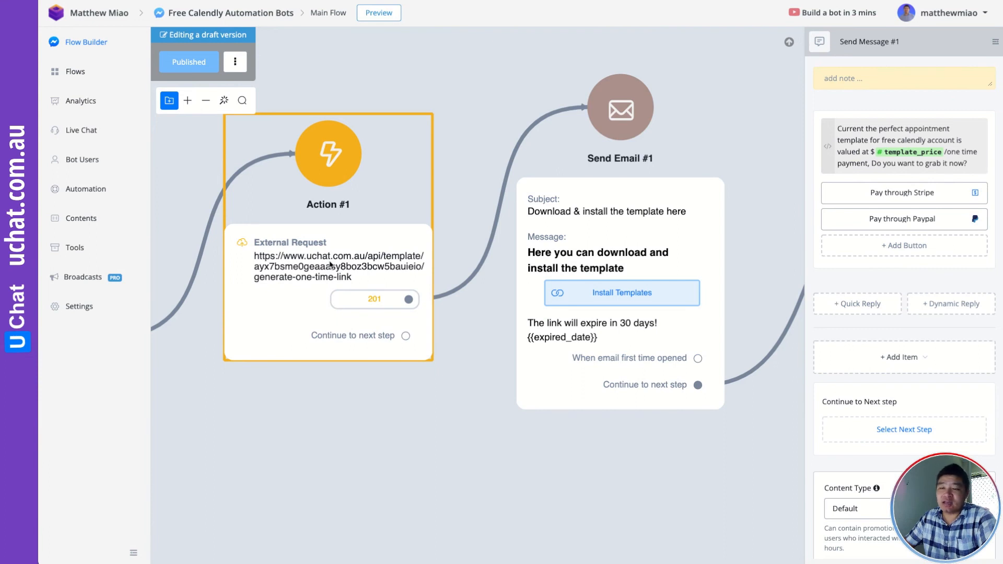
drag(470, 408, 251, 400)
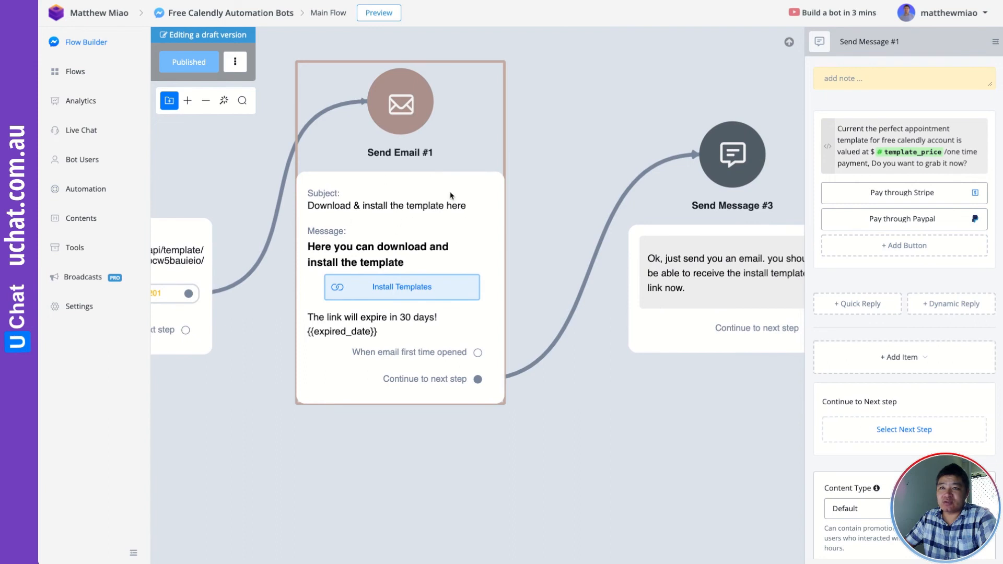
drag(598, 410, 340, 439)
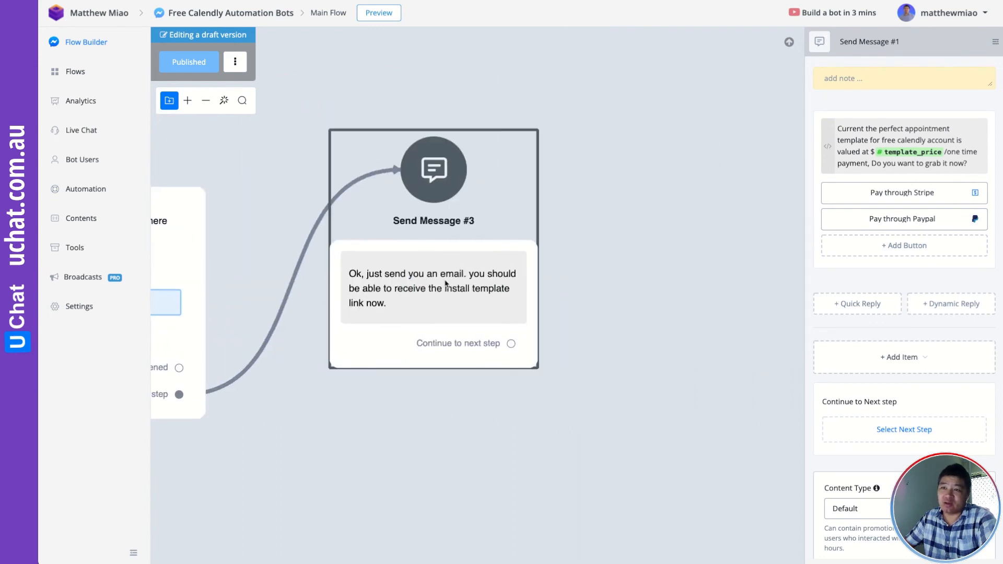
drag(445, 283, 438, 291)
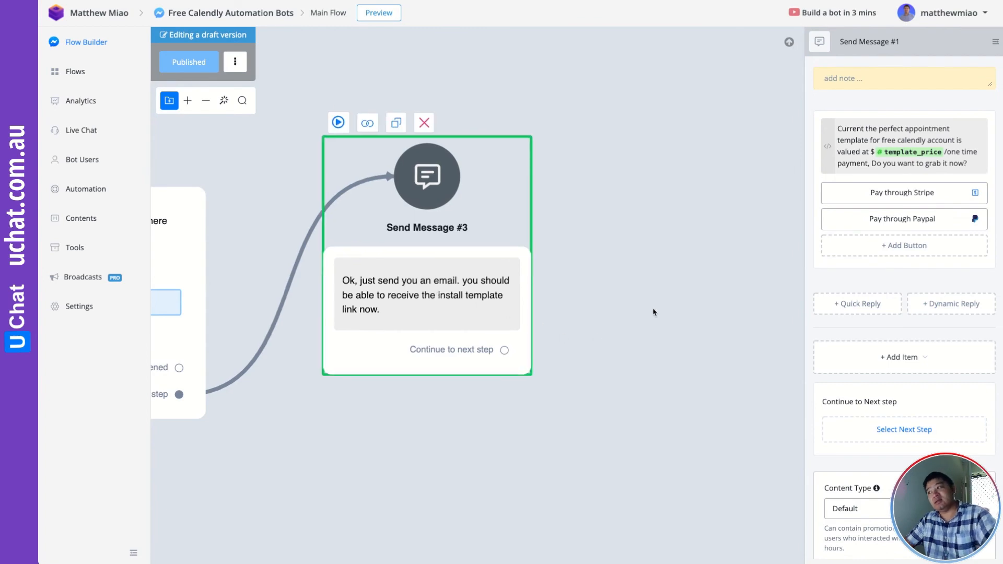